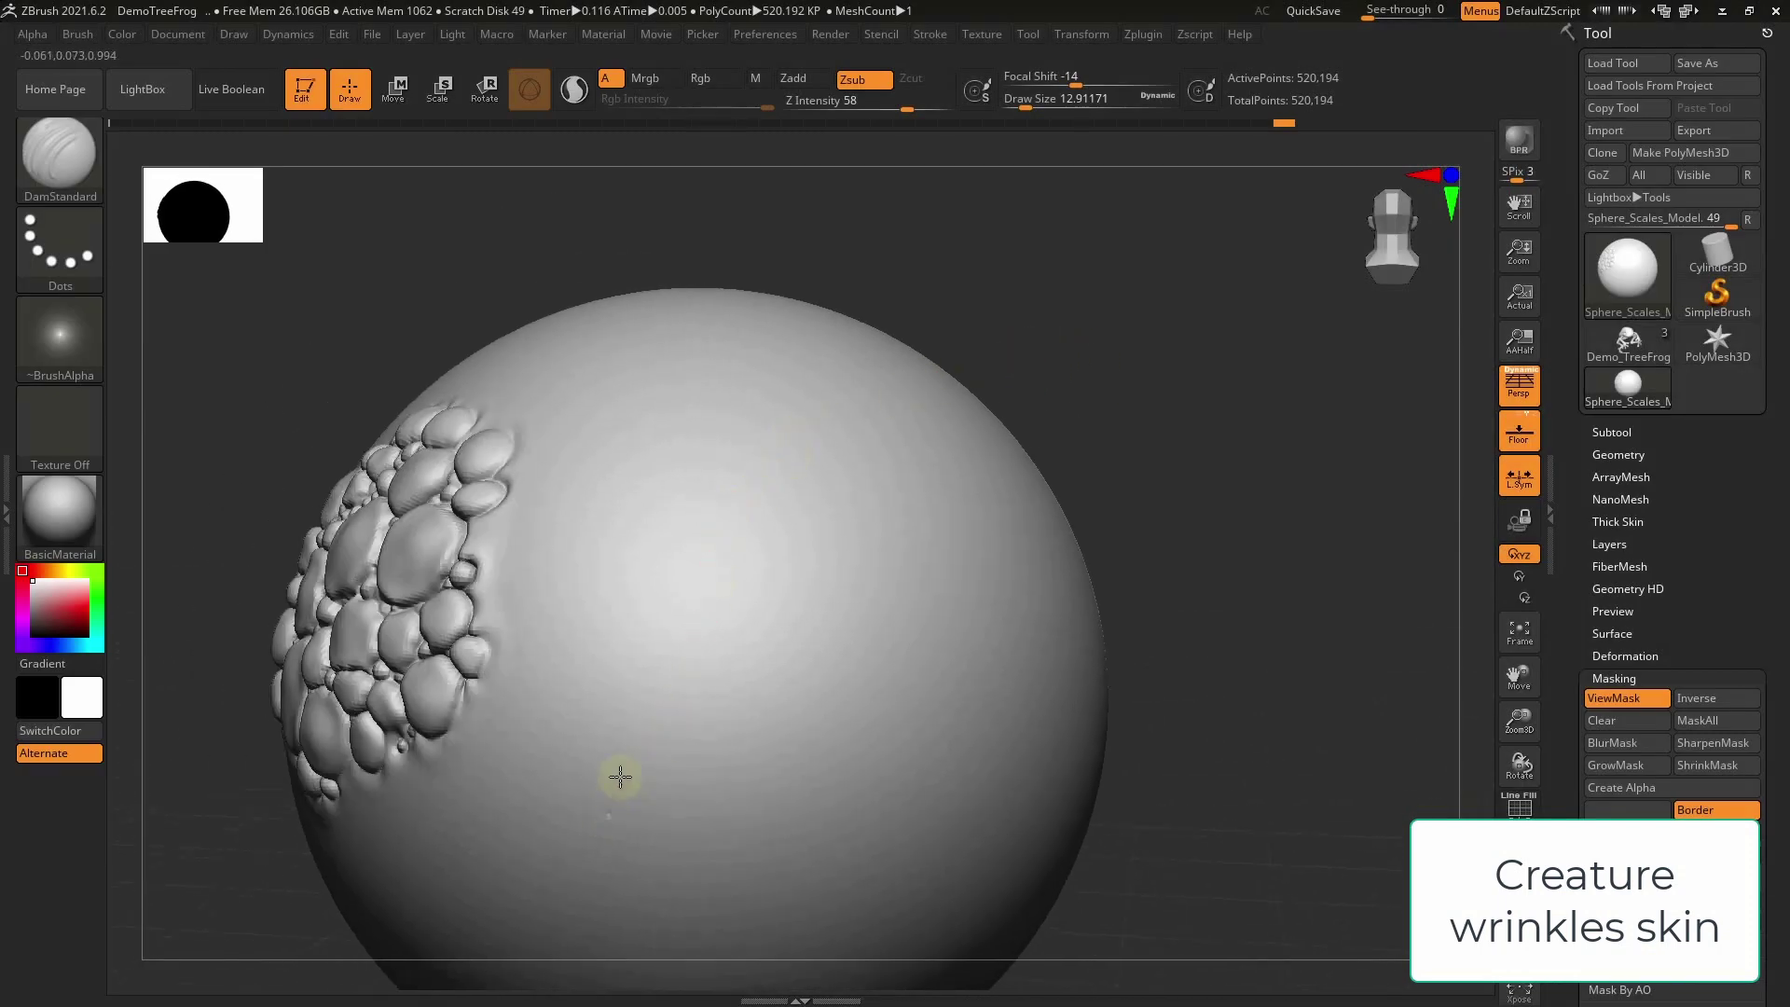
Subdivide the sphere one more level, to about 2.08 million polygons
{"action": "key", "text": "ctrl+d"}
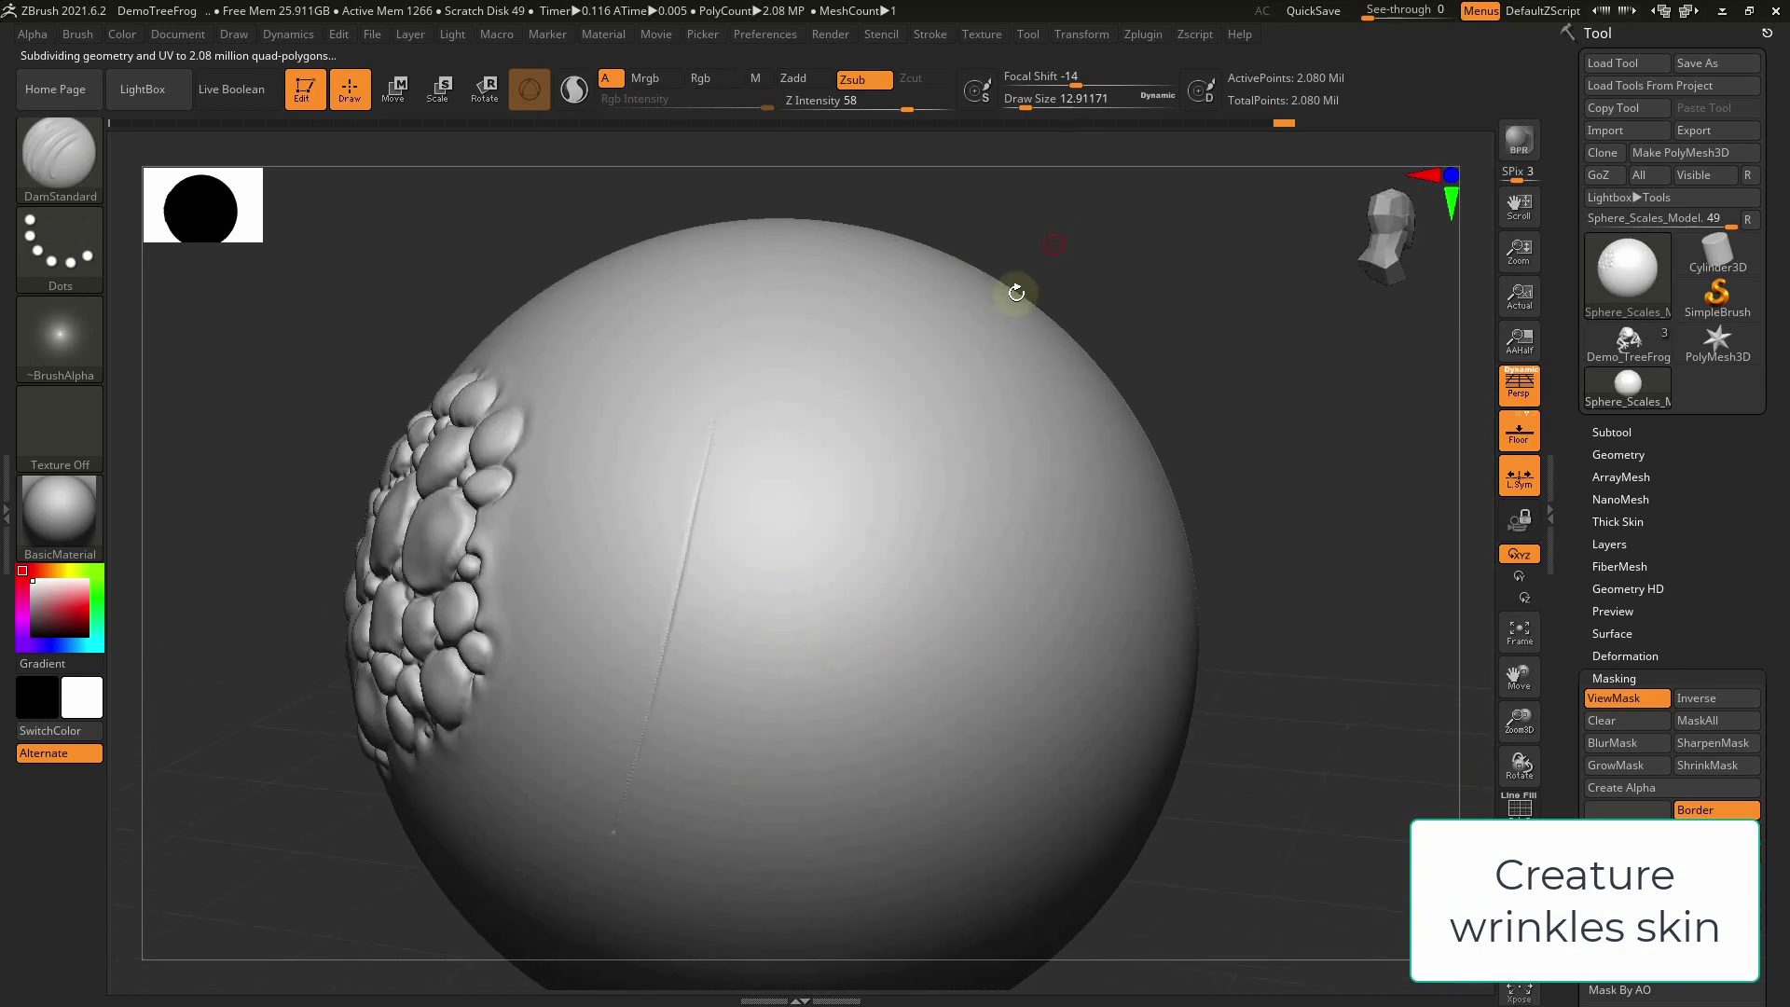
Carve the first four long diagonal wrinkle grooves with DamStandard beside the scale cluster
{"action": "left_click_drag", "start_coordinate": [626, 851], "coordinate": [679, 706]}
{"action": "left_click_drag", "start_coordinate": [823, 413], "coordinate": [656, 872]}
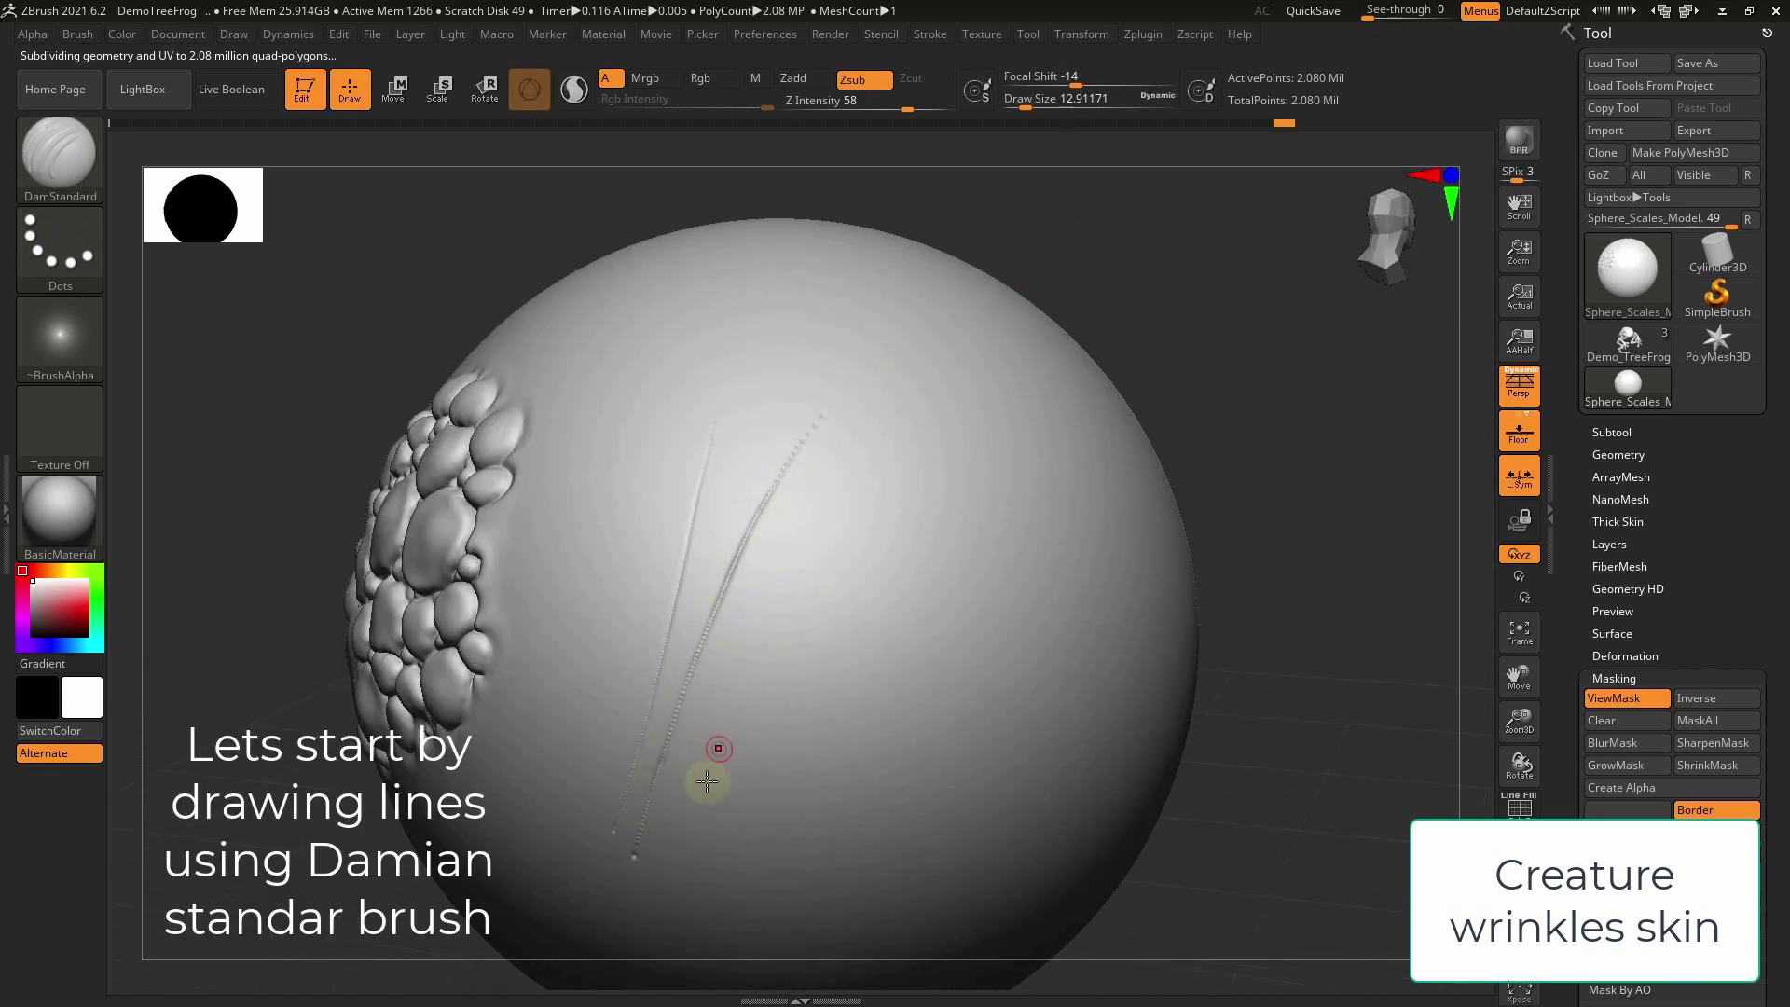
{"action": "left_click_drag", "start_coordinate": [804, 560], "coordinate": [890, 449]}
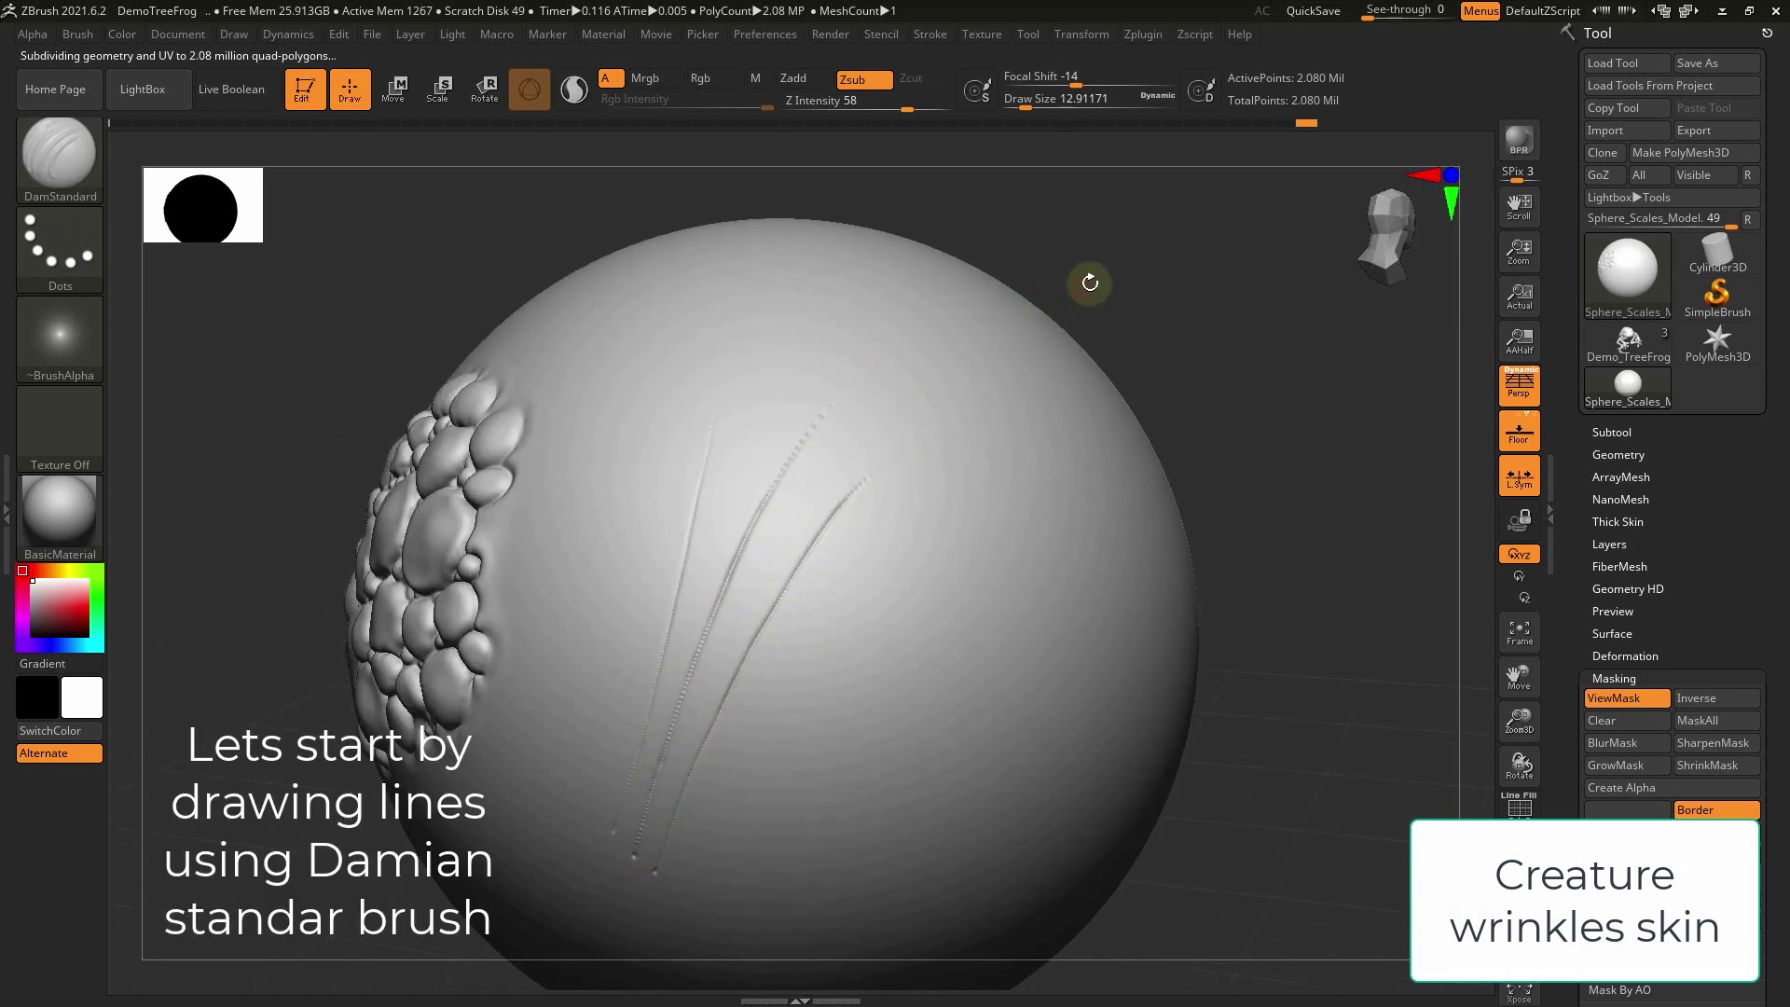
{"action": "left_click_drag", "start_coordinate": [1087, 280], "coordinate": [688, 687]}
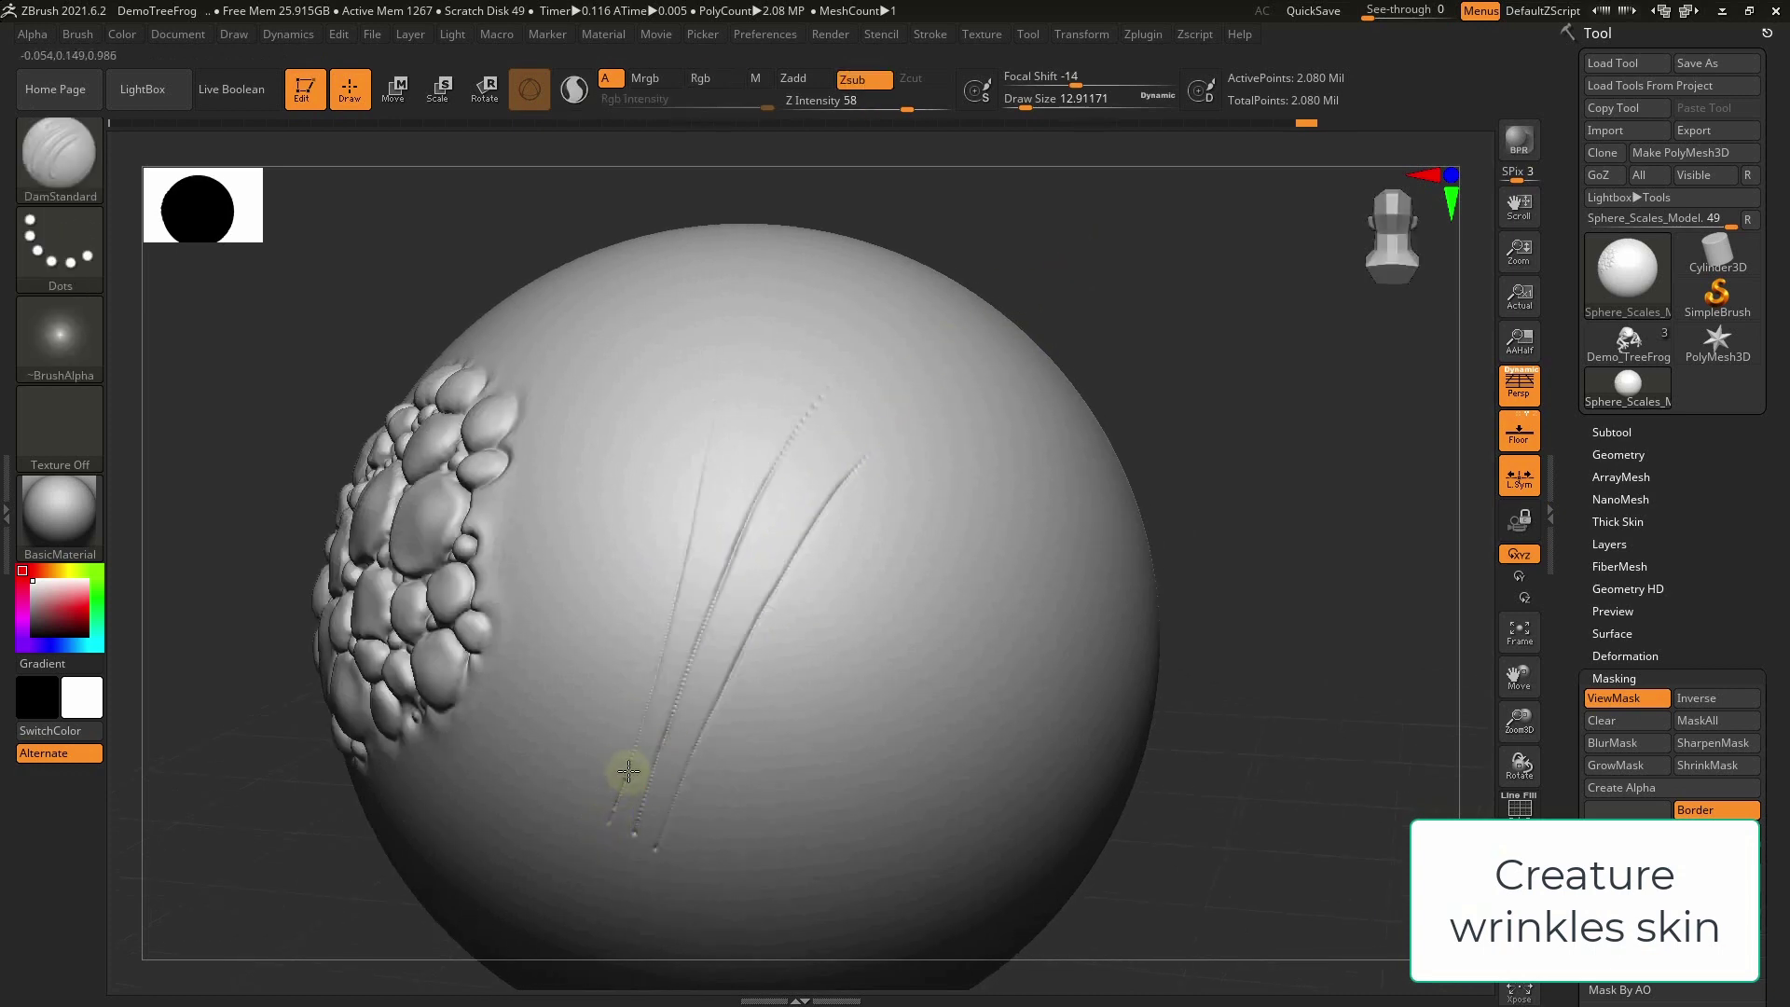
{"action": "left_click_drag", "start_coordinate": [936, 390], "coordinate": [1107, 327]}
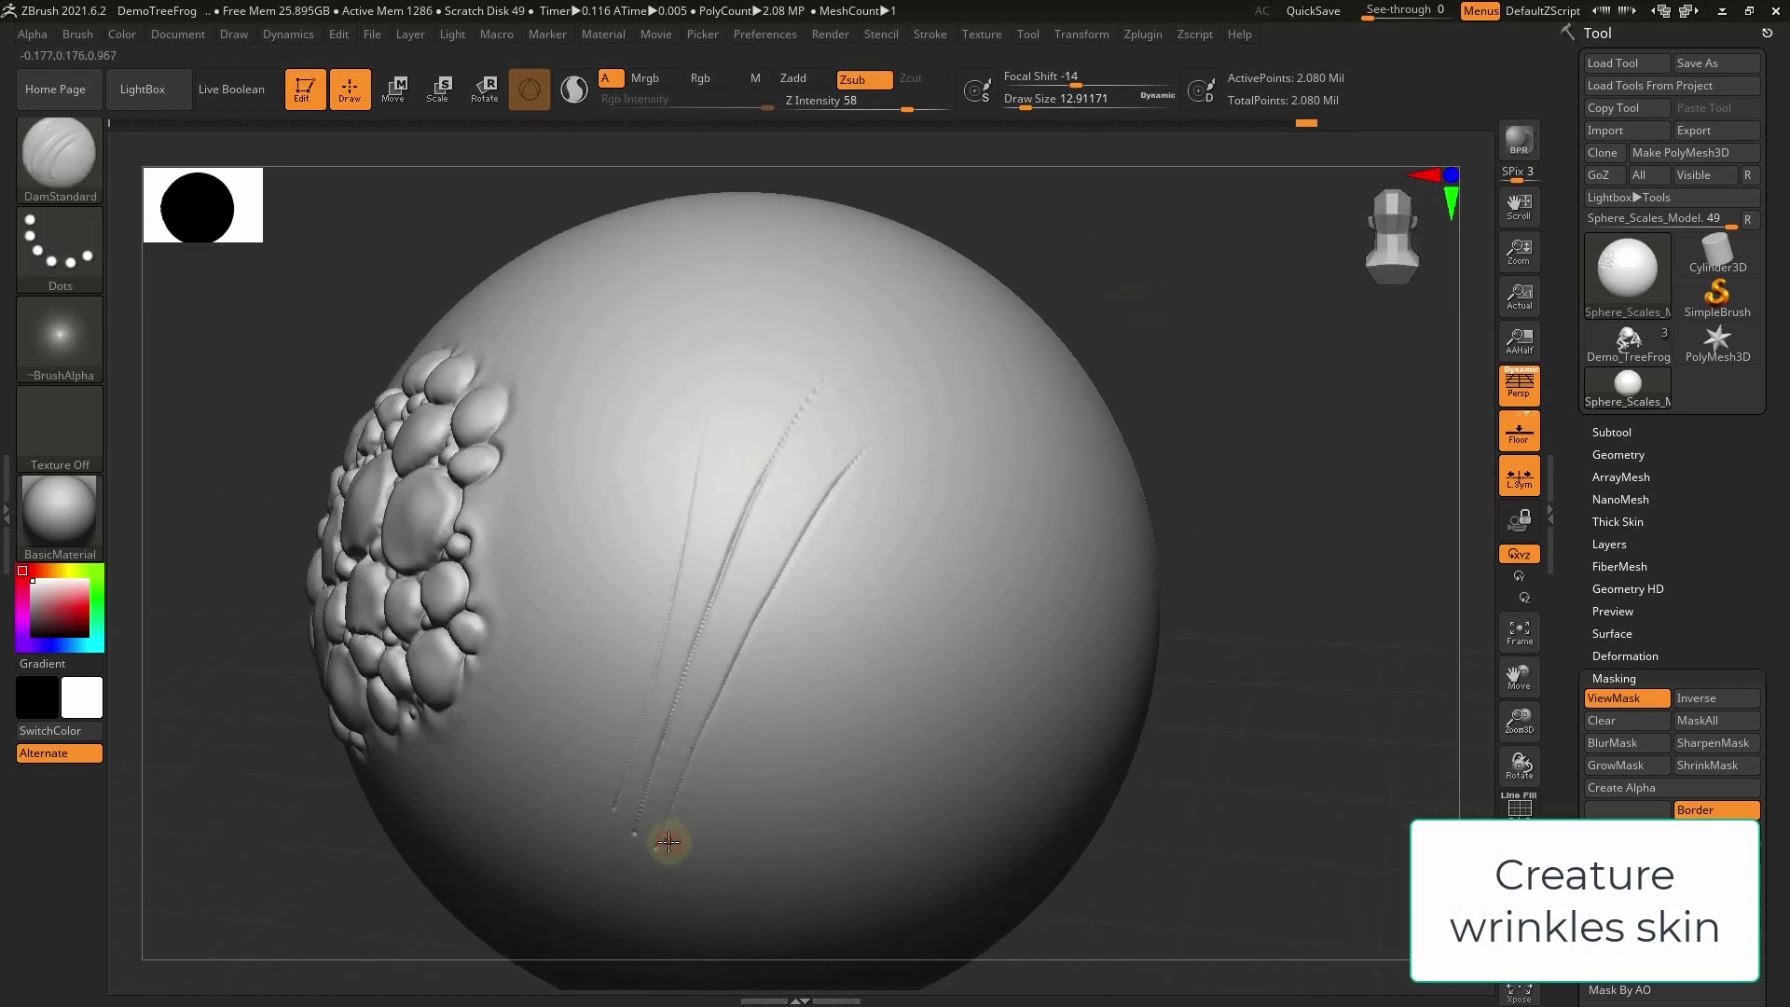
{"action": "left_click_drag", "start_coordinate": [667, 839], "coordinate": [942, 383]}
{"action": "left_click_drag", "start_coordinate": [1068, 280], "coordinate": [1059, 287]}
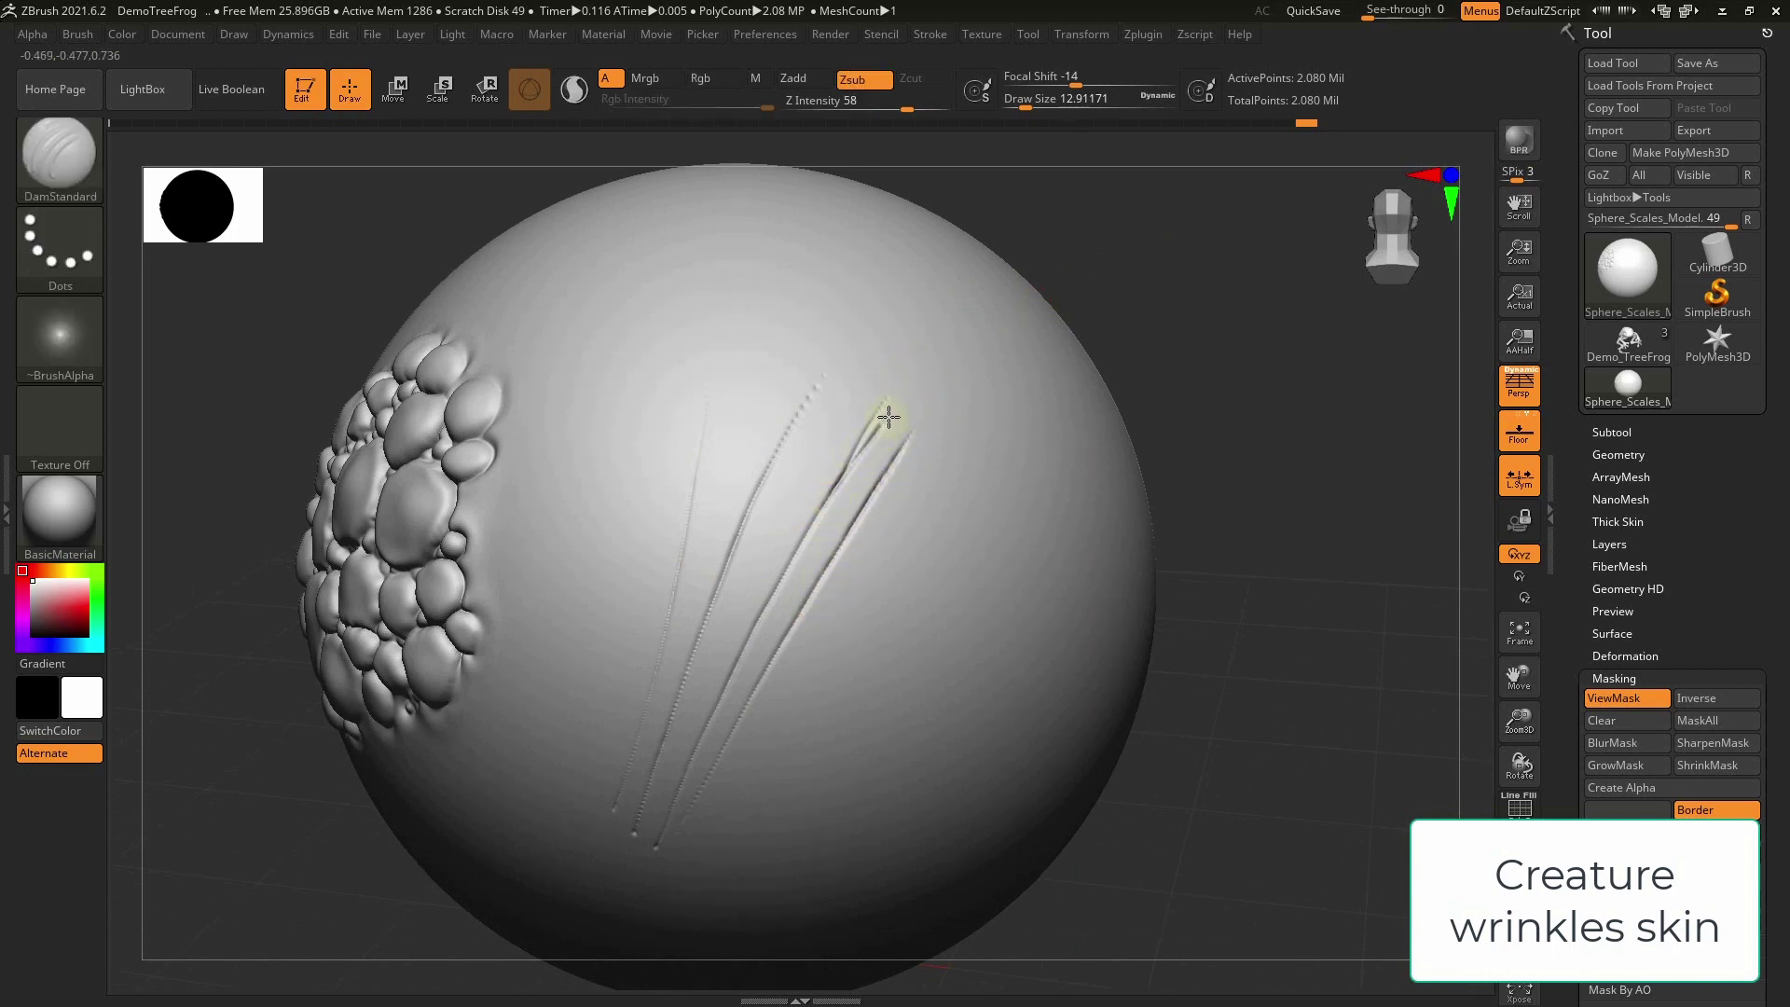
{"action": "right_click_drag", "start_coordinate": [889, 417], "coordinate": [915, 347]}
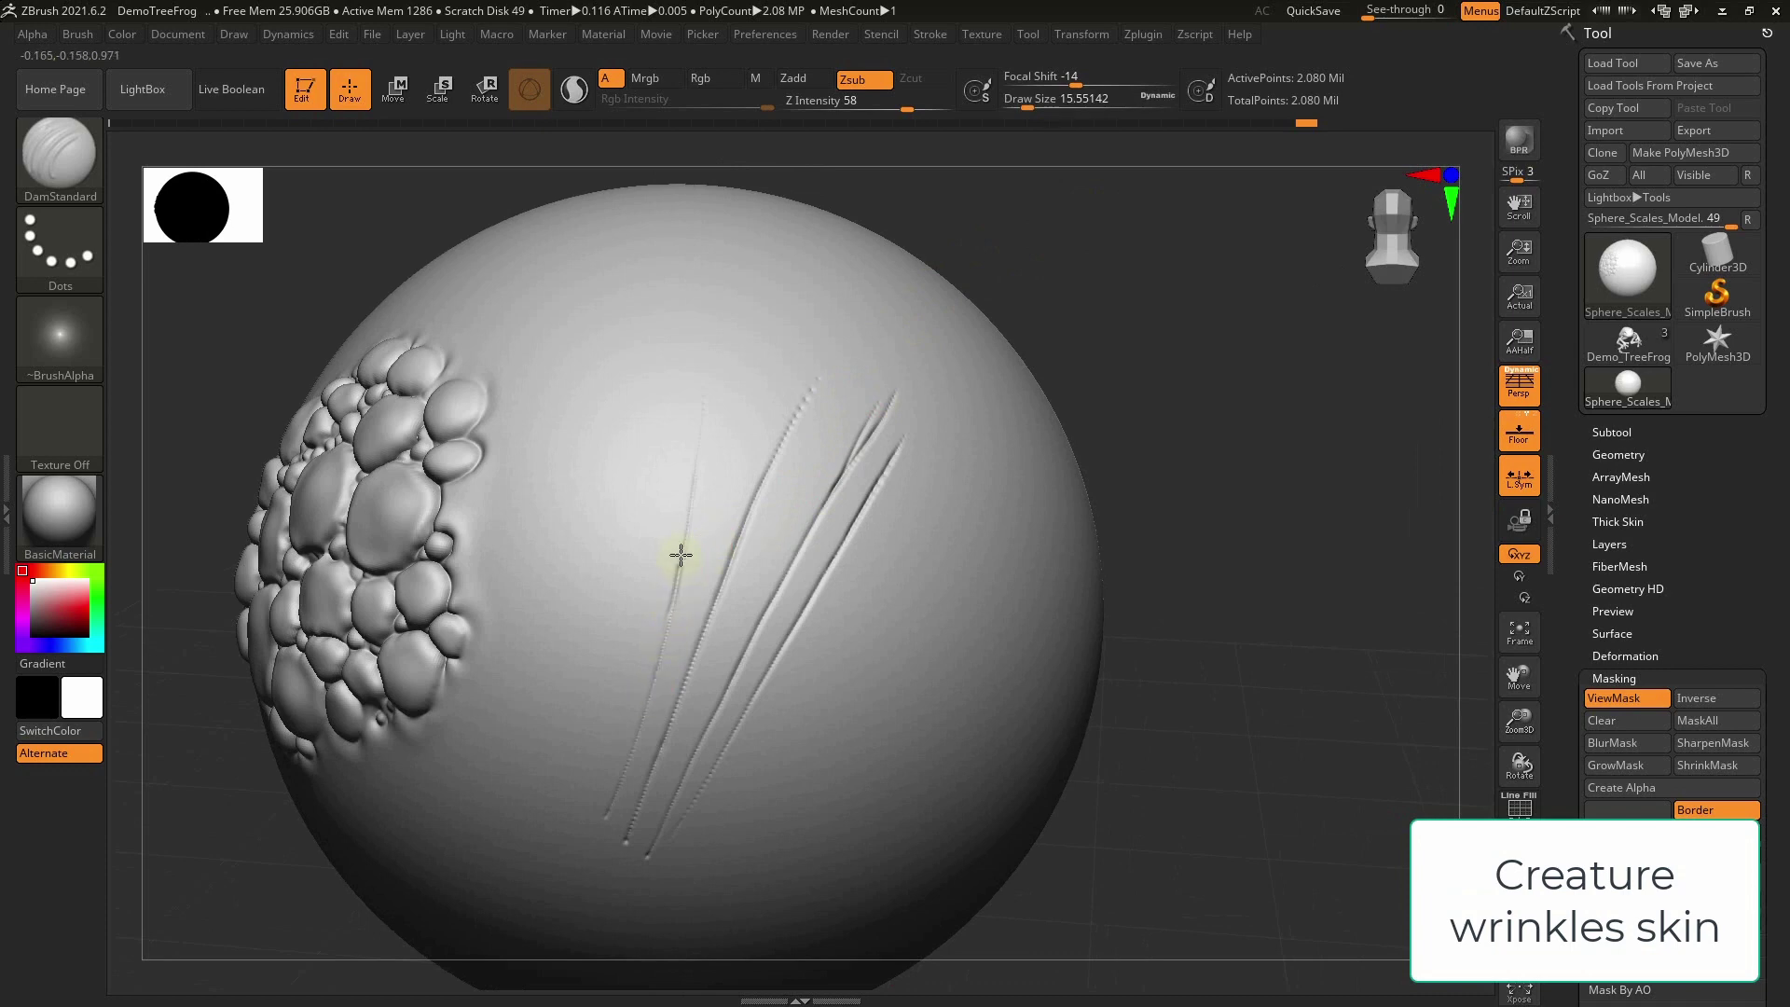
Deepen and extend the leftmost groove, add more grooves at the top, and soften them
{"action": "left_click_drag", "start_coordinate": [611, 788], "coordinate": [696, 506]}
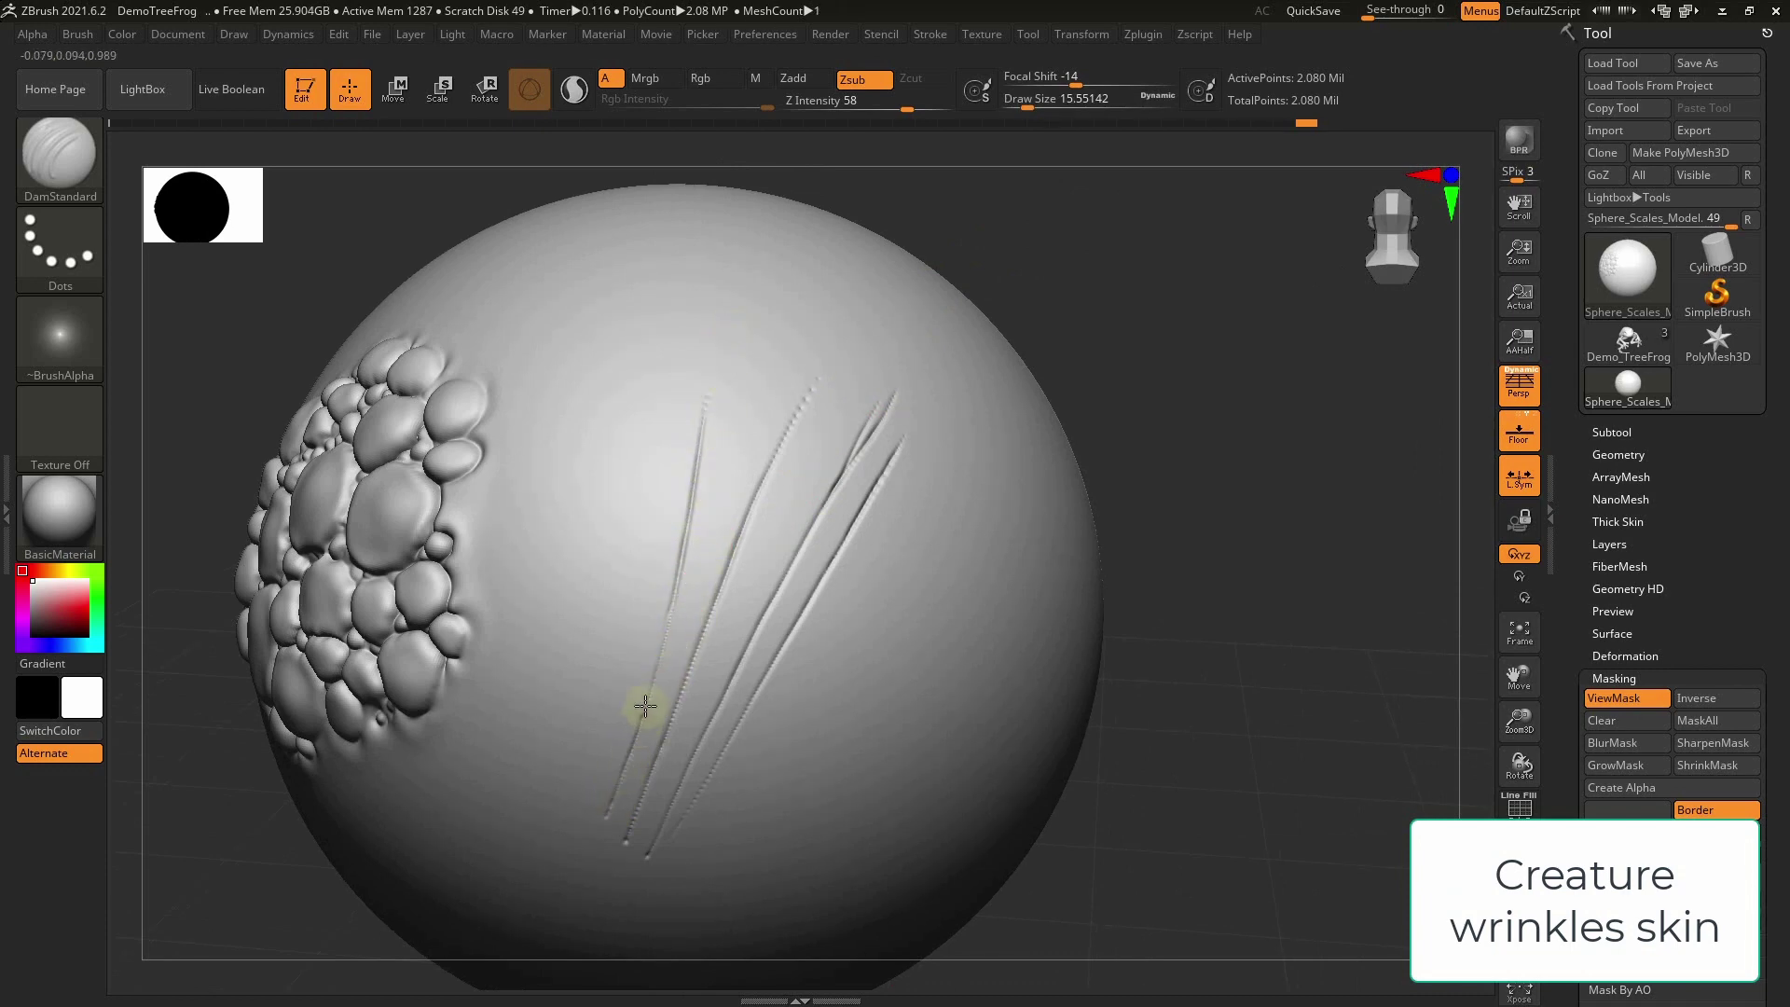
{"action": "mouse_move", "coordinate": [697, 505]}
{"action": "right_mouse_down"}
{"action": "mouse_move", "coordinate": [1019, 279]}
{"action": "mouse_move", "coordinate": [619, 830]}
{"action": "right_mouse_up"}
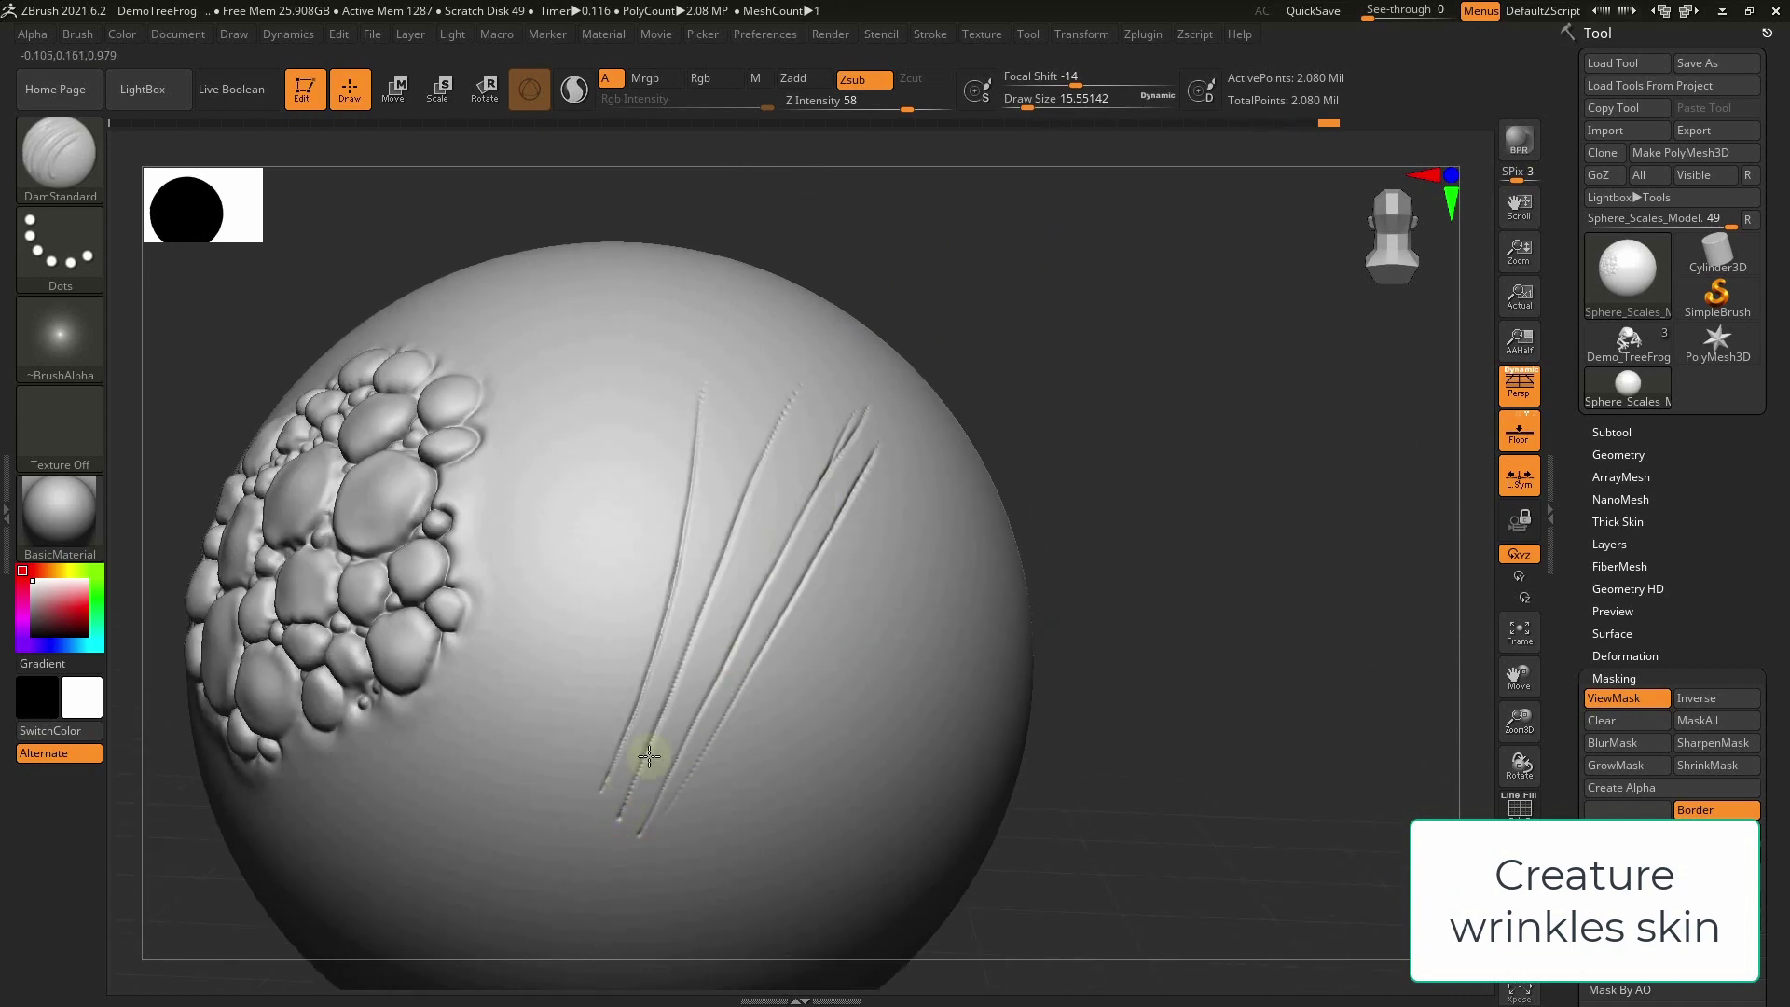
{"action": "left_click_drag", "start_coordinate": [579, 839], "coordinate": [659, 652]}
{"action": "left_click_drag", "start_coordinate": [588, 851], "coordinate": [648, 696]}
{"action": "mouse_move", "coordinate": [757, 373]}
{"action": "left_mouse_down"}
{"action": "mouse_move", "coordinate": [687, 731]}
{"action": "mouse_move", "coordinate": [660, 719]}
{"action": "left_mouse_up"}
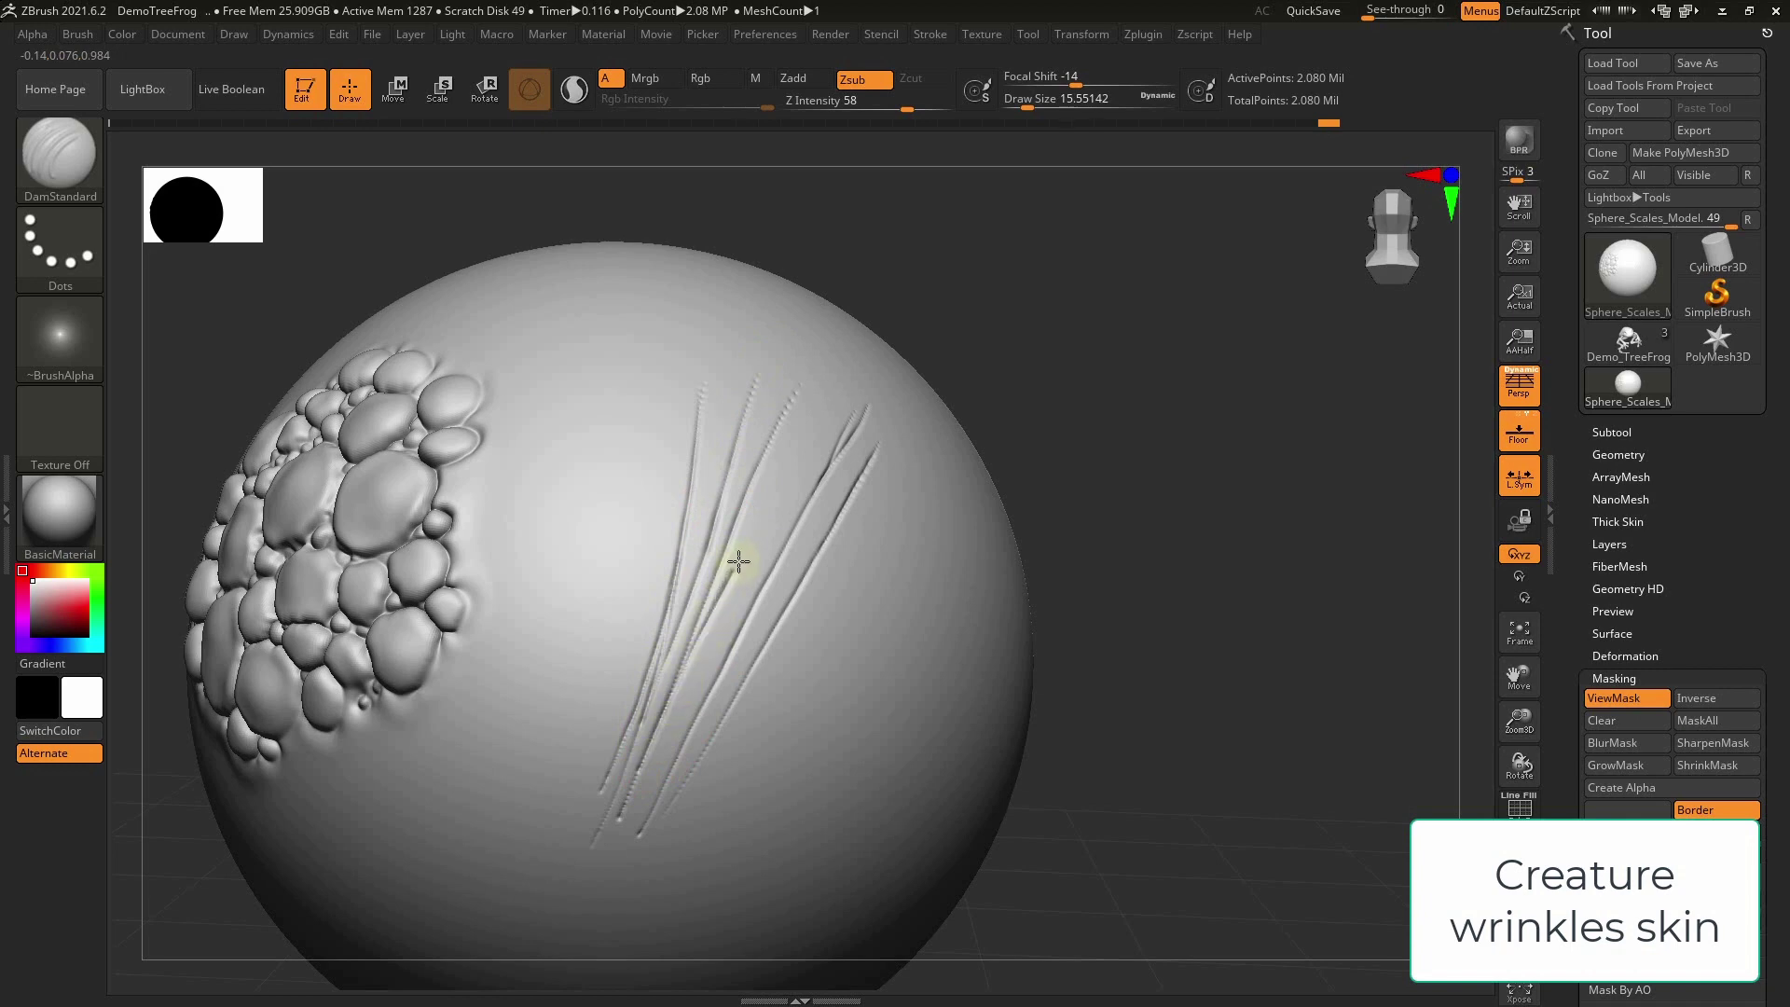
{"action": "left_click_drag", "start_coordinate": [808, 418], "coordinate": [794, 450]}
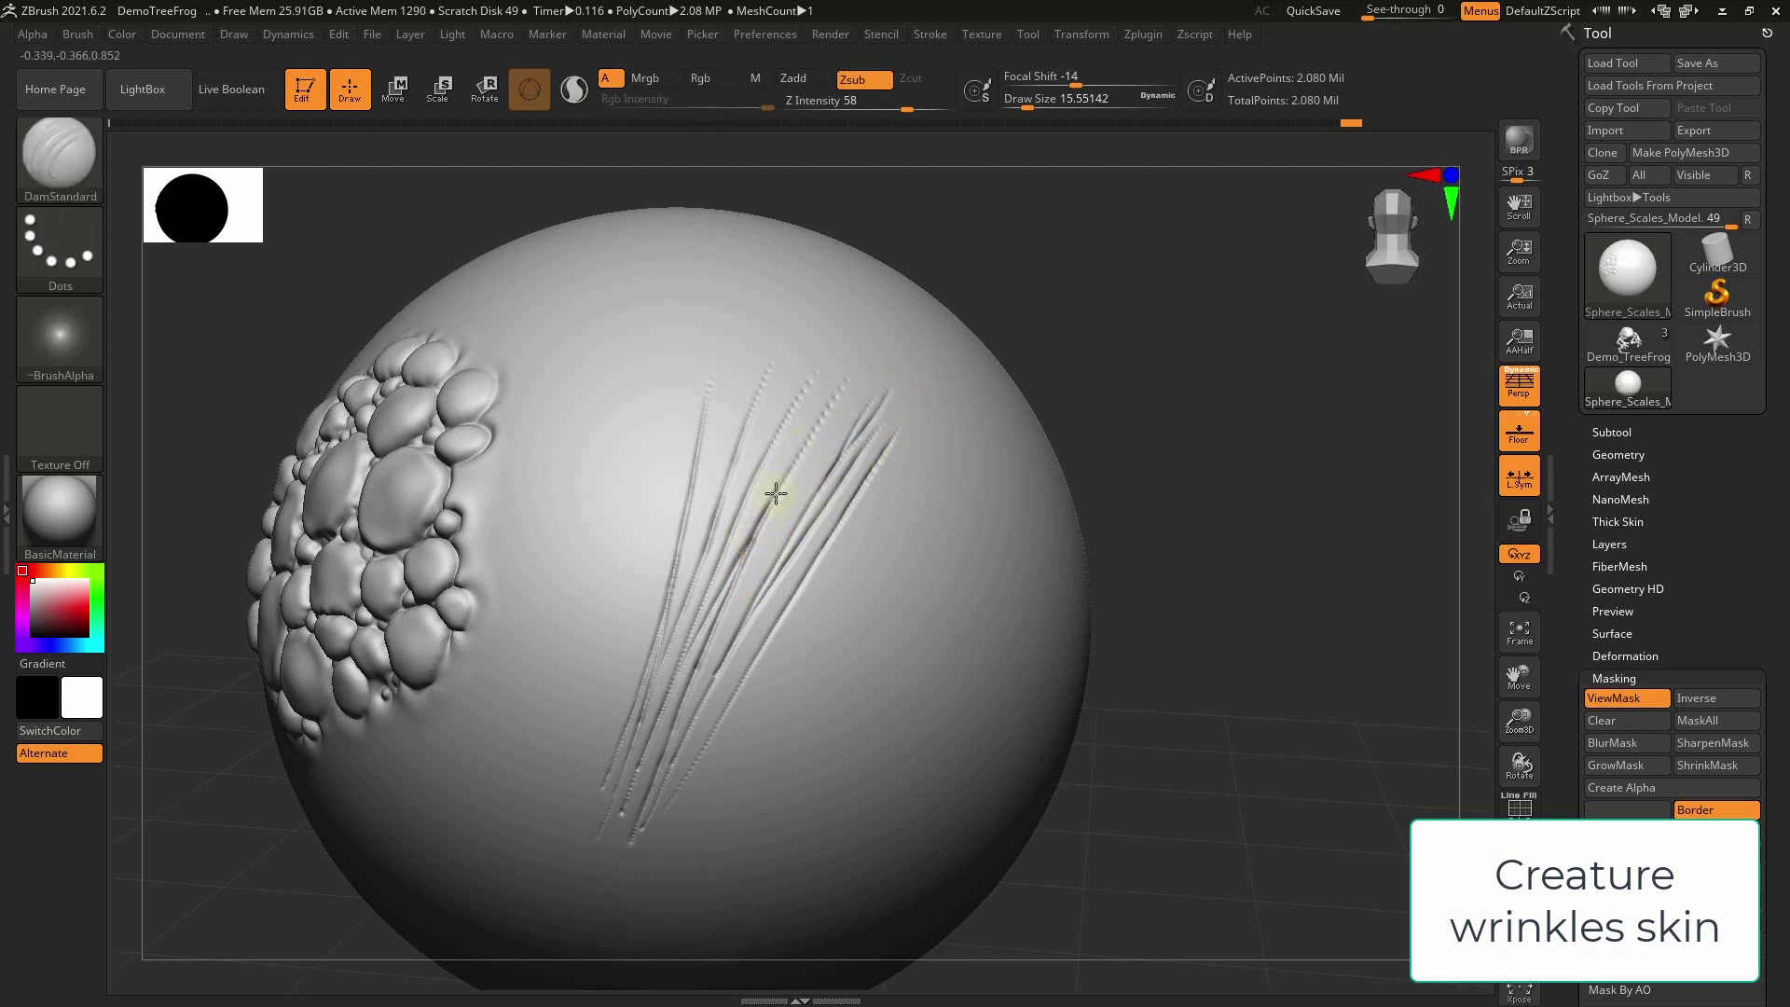
{"action": "left_click_drag", "start_coordinate": [813, 426], "coordinate": [768, 464]}
{"action": "key", "text": "shift"}
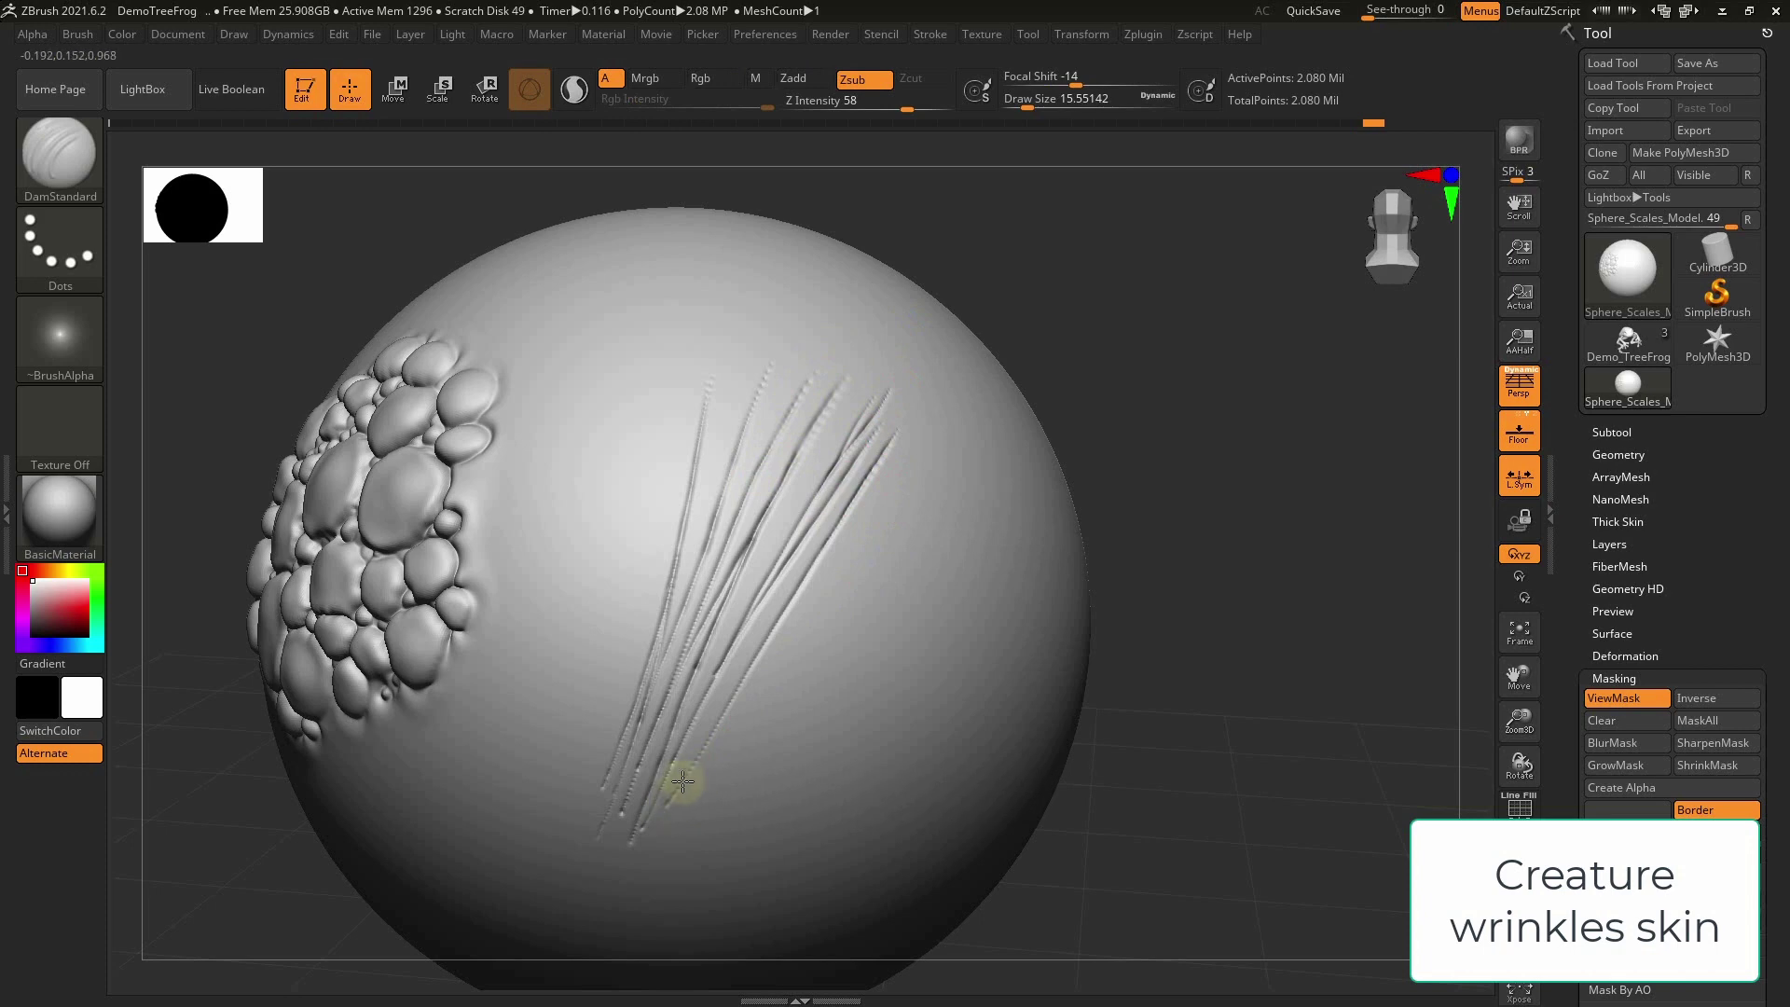
{"action": "key", "text": "b"}
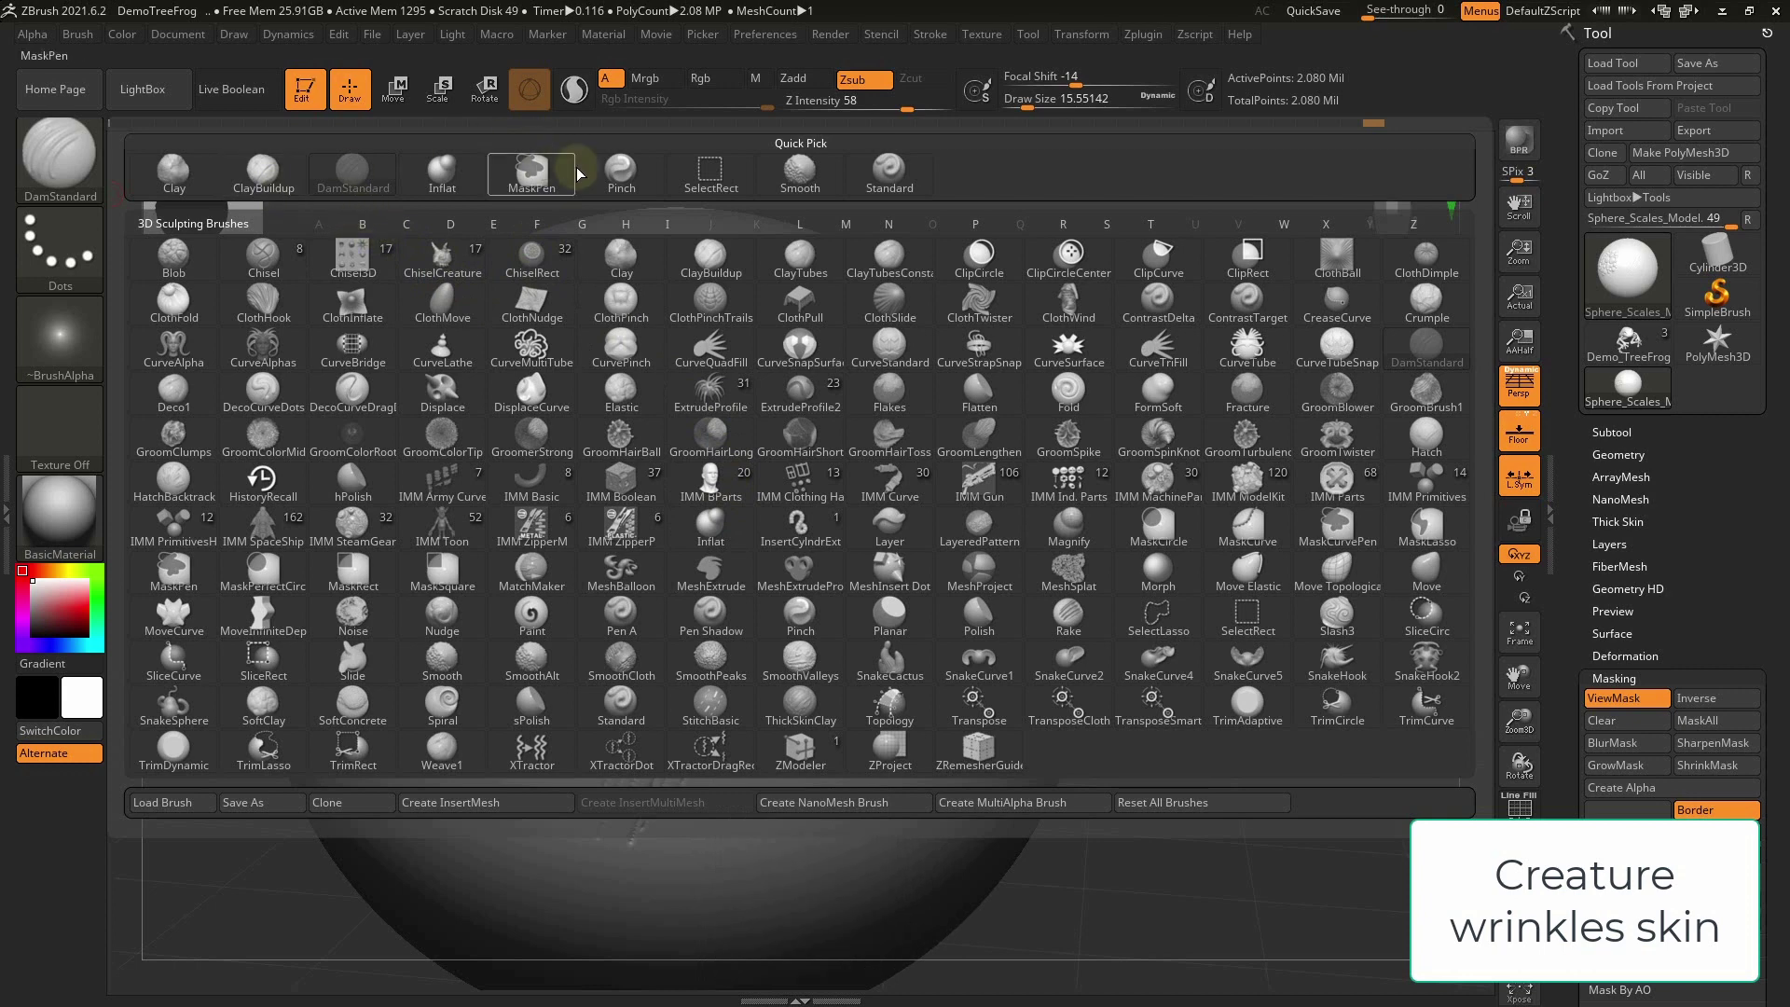
Build raised skin folds between the wrinkle grooves with the Standard brush
{"action": "left_click", "coordinate": [888, 169]}
{"action": "key", "text": "s"}
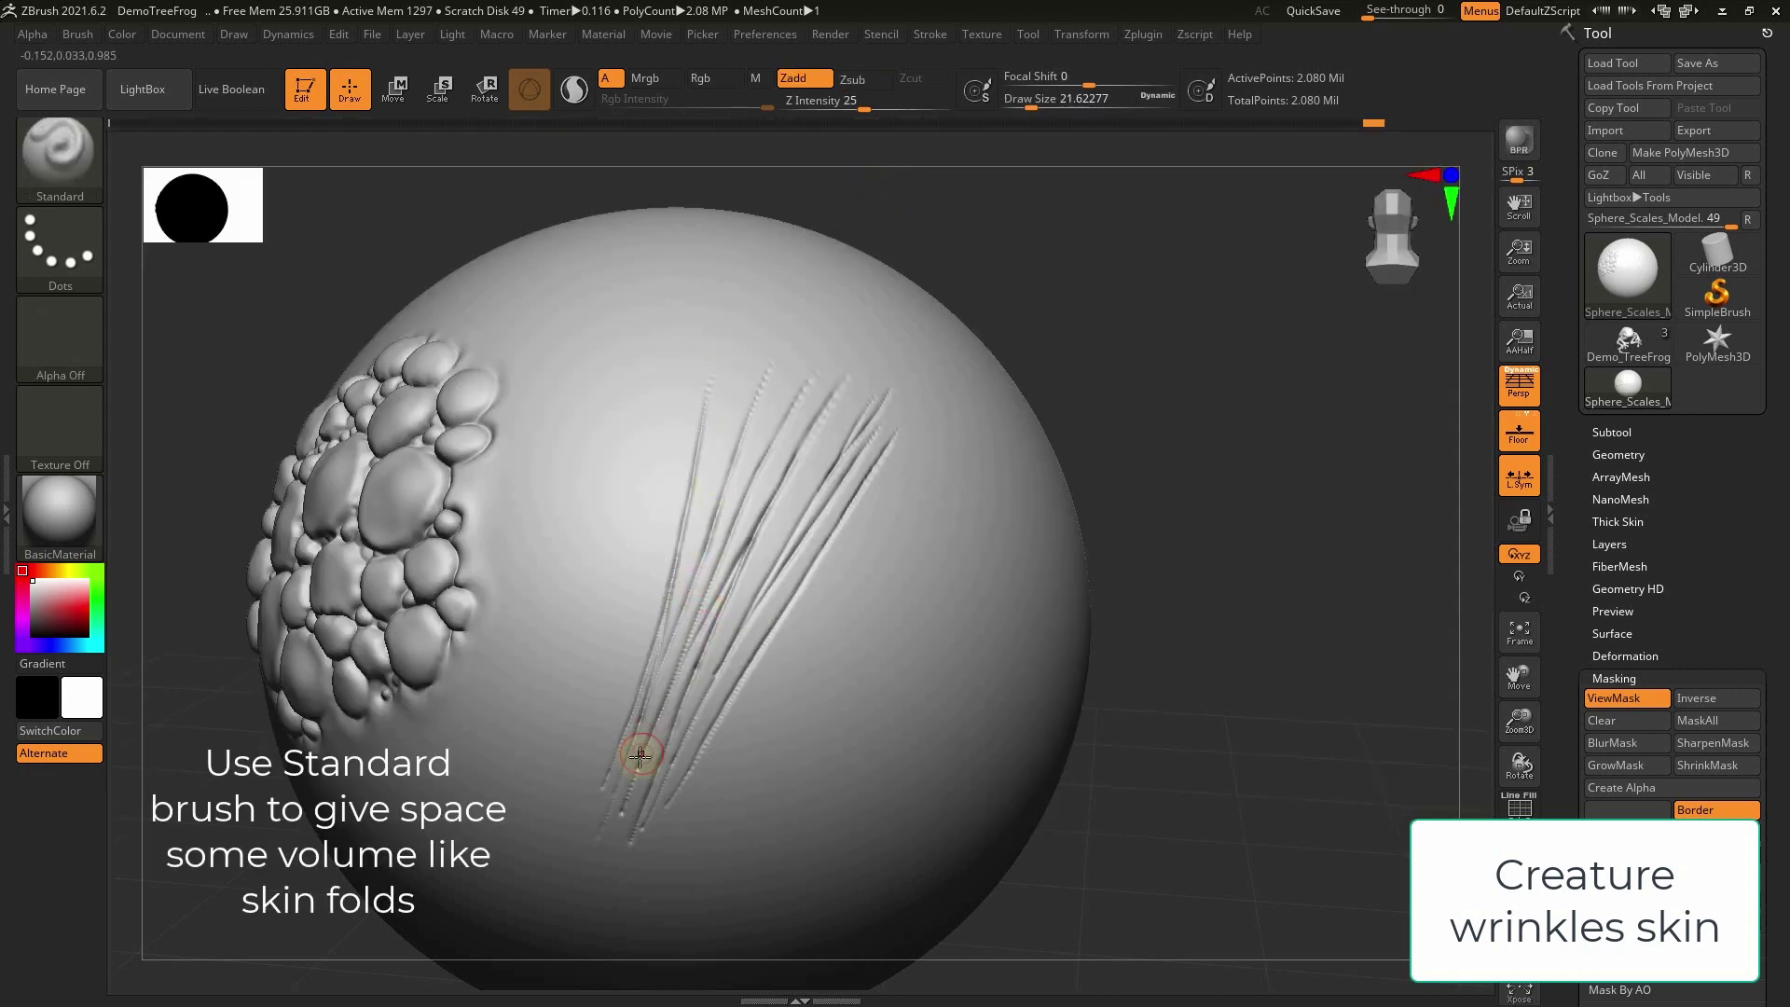
{"action": "key", "text": "s"}
{"action": "key", "text": "Escape"}
{"action": "mouse_move", "coordinate": [724, 510]}
{"action": "left_mouse_down"}
{"action": "mouse_move", "coordinate": [792, 351]}
{"action": "mouse_move", "coordinate": [724, 532]}
{"action": "mouse_move", "coordinate": [819, 352]}
{"action": "mouse_move", "coordinate": [738, 490]}
{"action": "mouse_move", "coordinate": [647, 779]}
{"action": "left_mouse_up"}
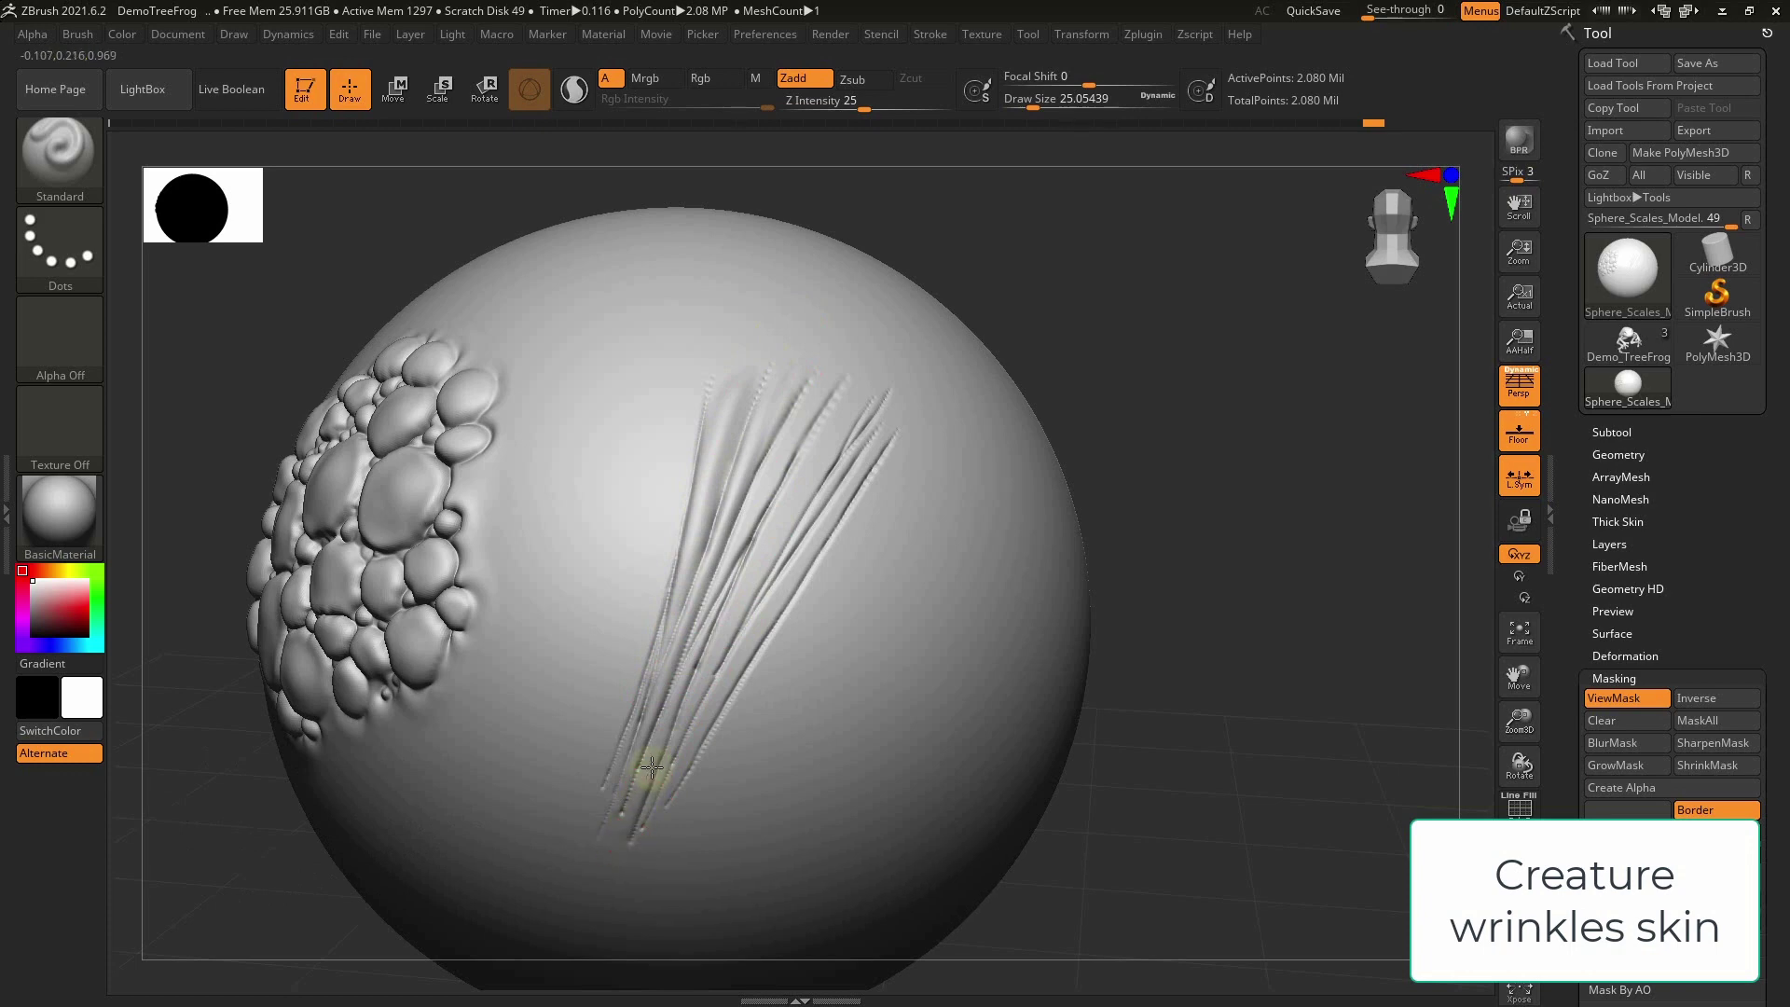
{"action": "left_click_drag", "start_coordinate": [703, 663], "coordinate": [820, 439]}
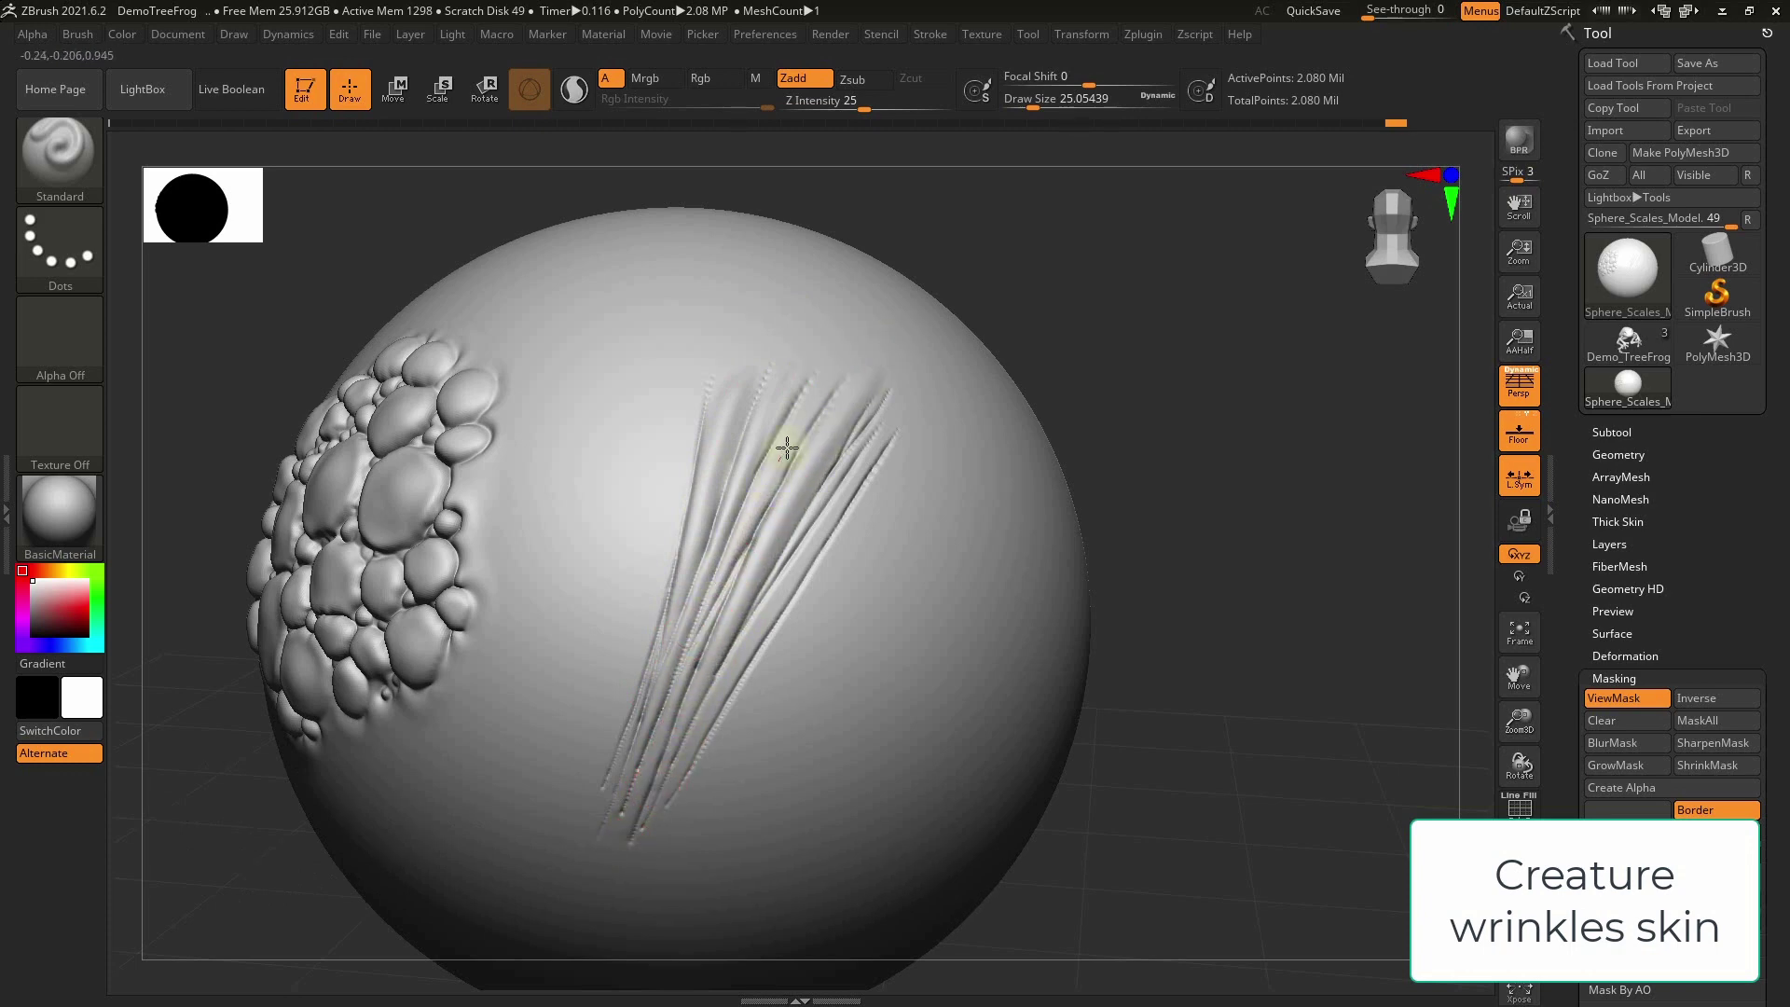
{"action": "key", "text": "s"}
{"action": "mouse_move", "coordinate": [700, 637]}
{"action": "left_mouse_down"}
{"action": "mouse_move", "coordinate": [694, 739]}
{"action": "mouse_move", "coordinate": [664, 799]}
{"action": "left_mouse_up"}
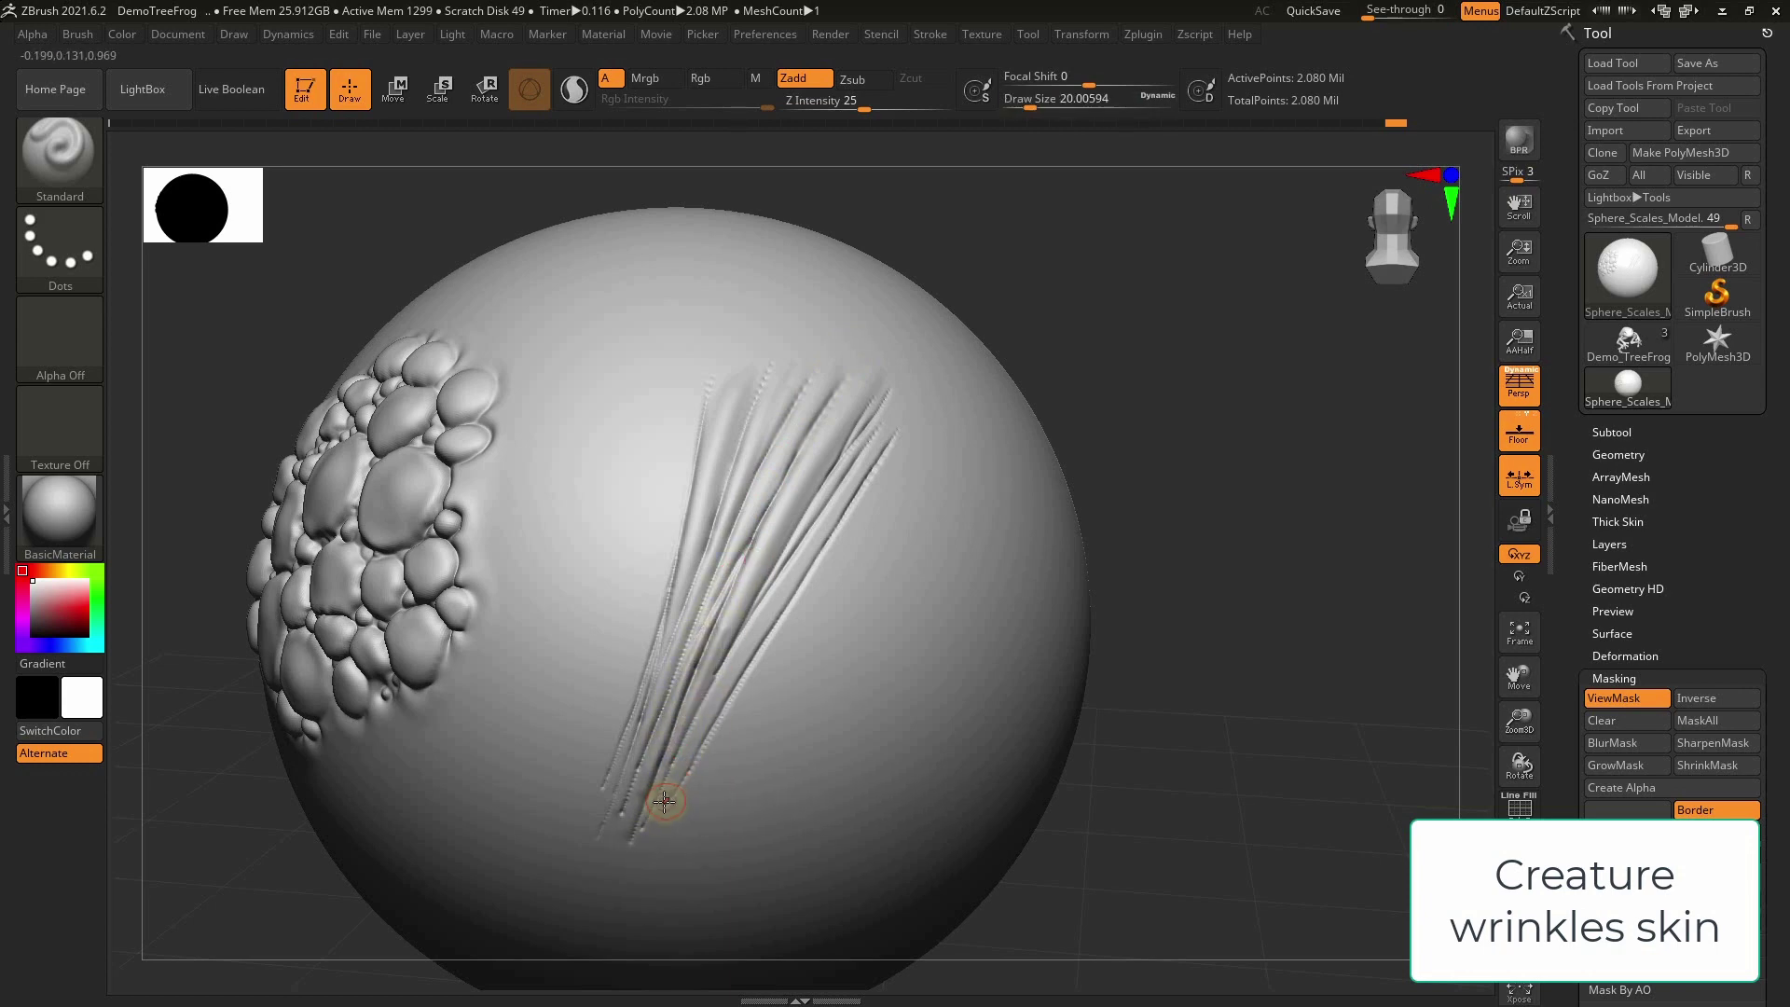
{"action": "left_click_drag", "start_coordinate": [688, 732], "coordinate": [818, 529]}
Add thin extra wrinkles and refine the fold tops at brush sizes around 12.9–25
{"action": "key", "text": "s"}
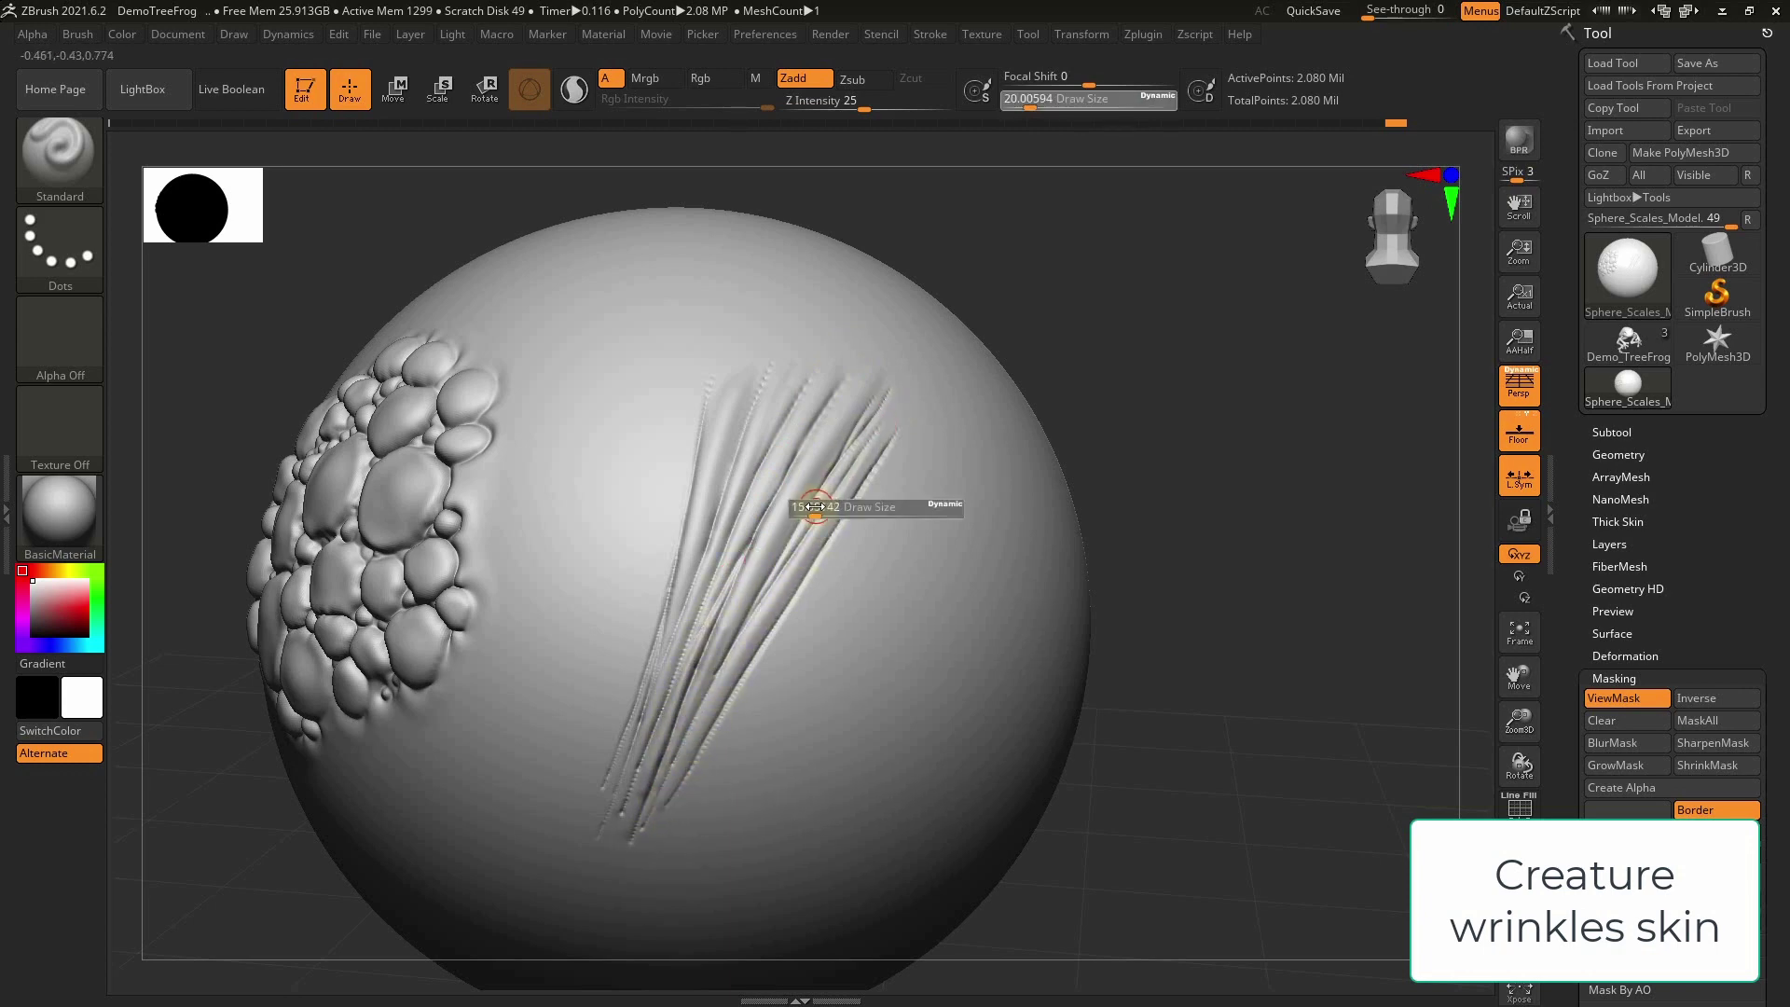
{"action": "key", "text": "s"}
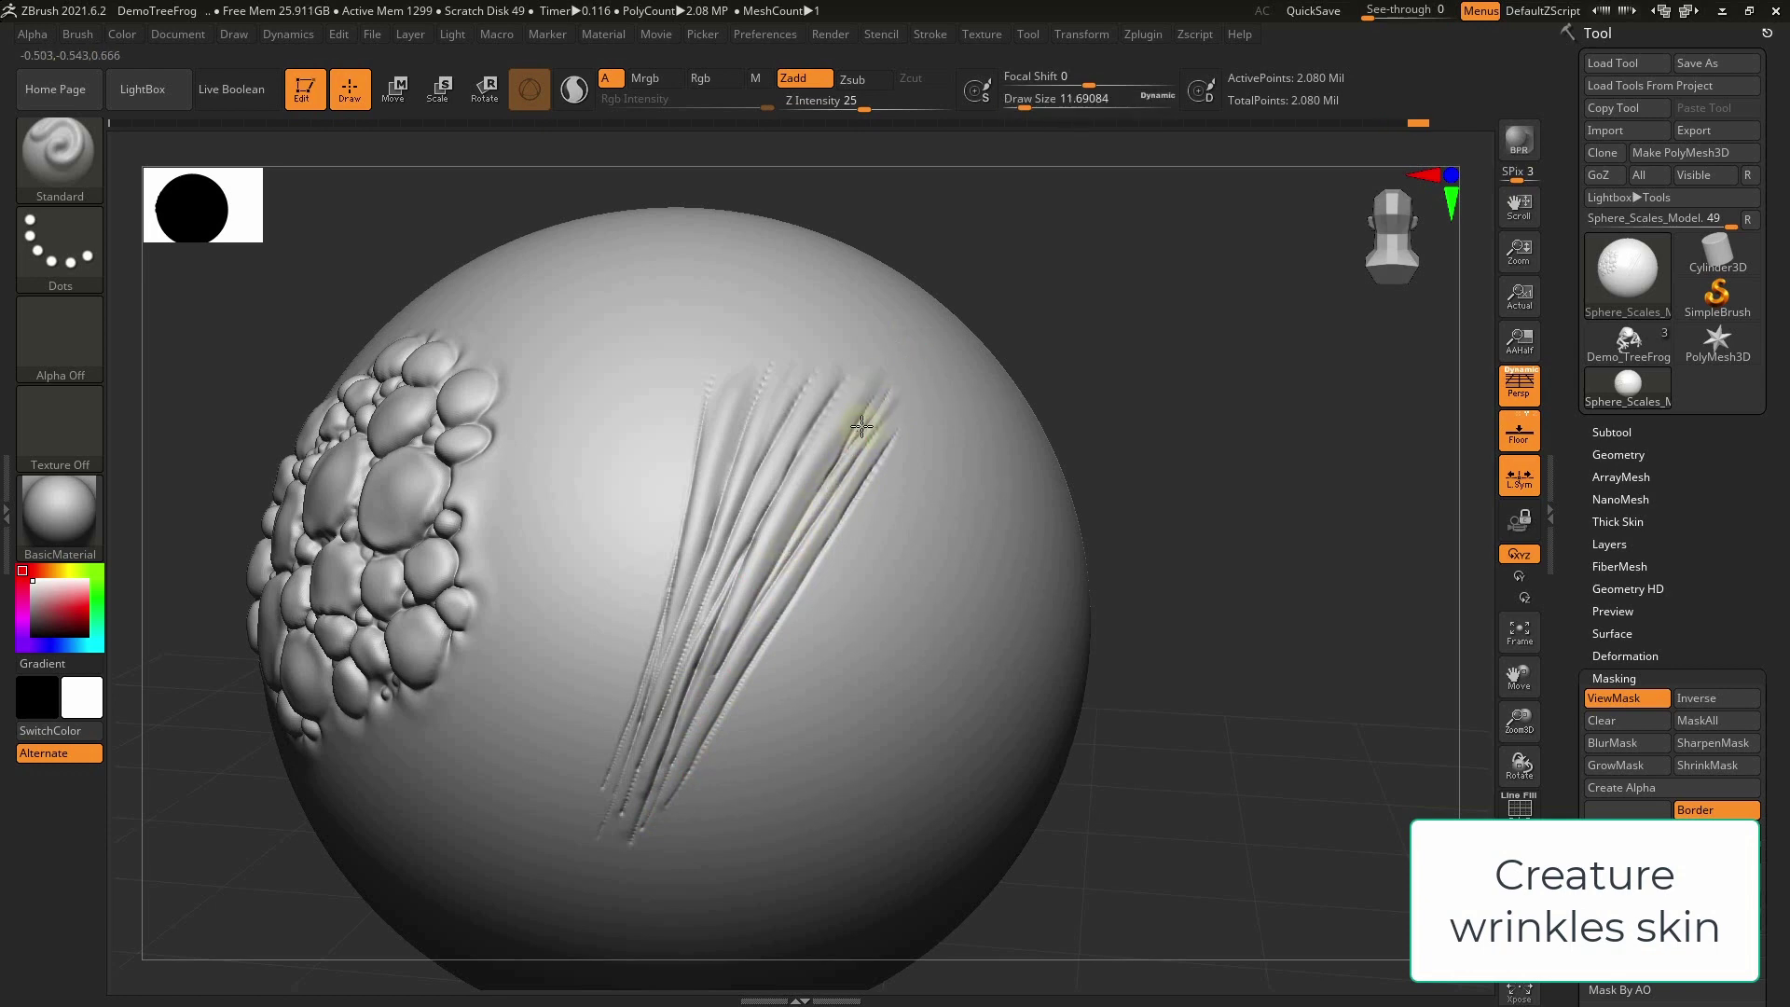
{"action": "key", "text": "s"}
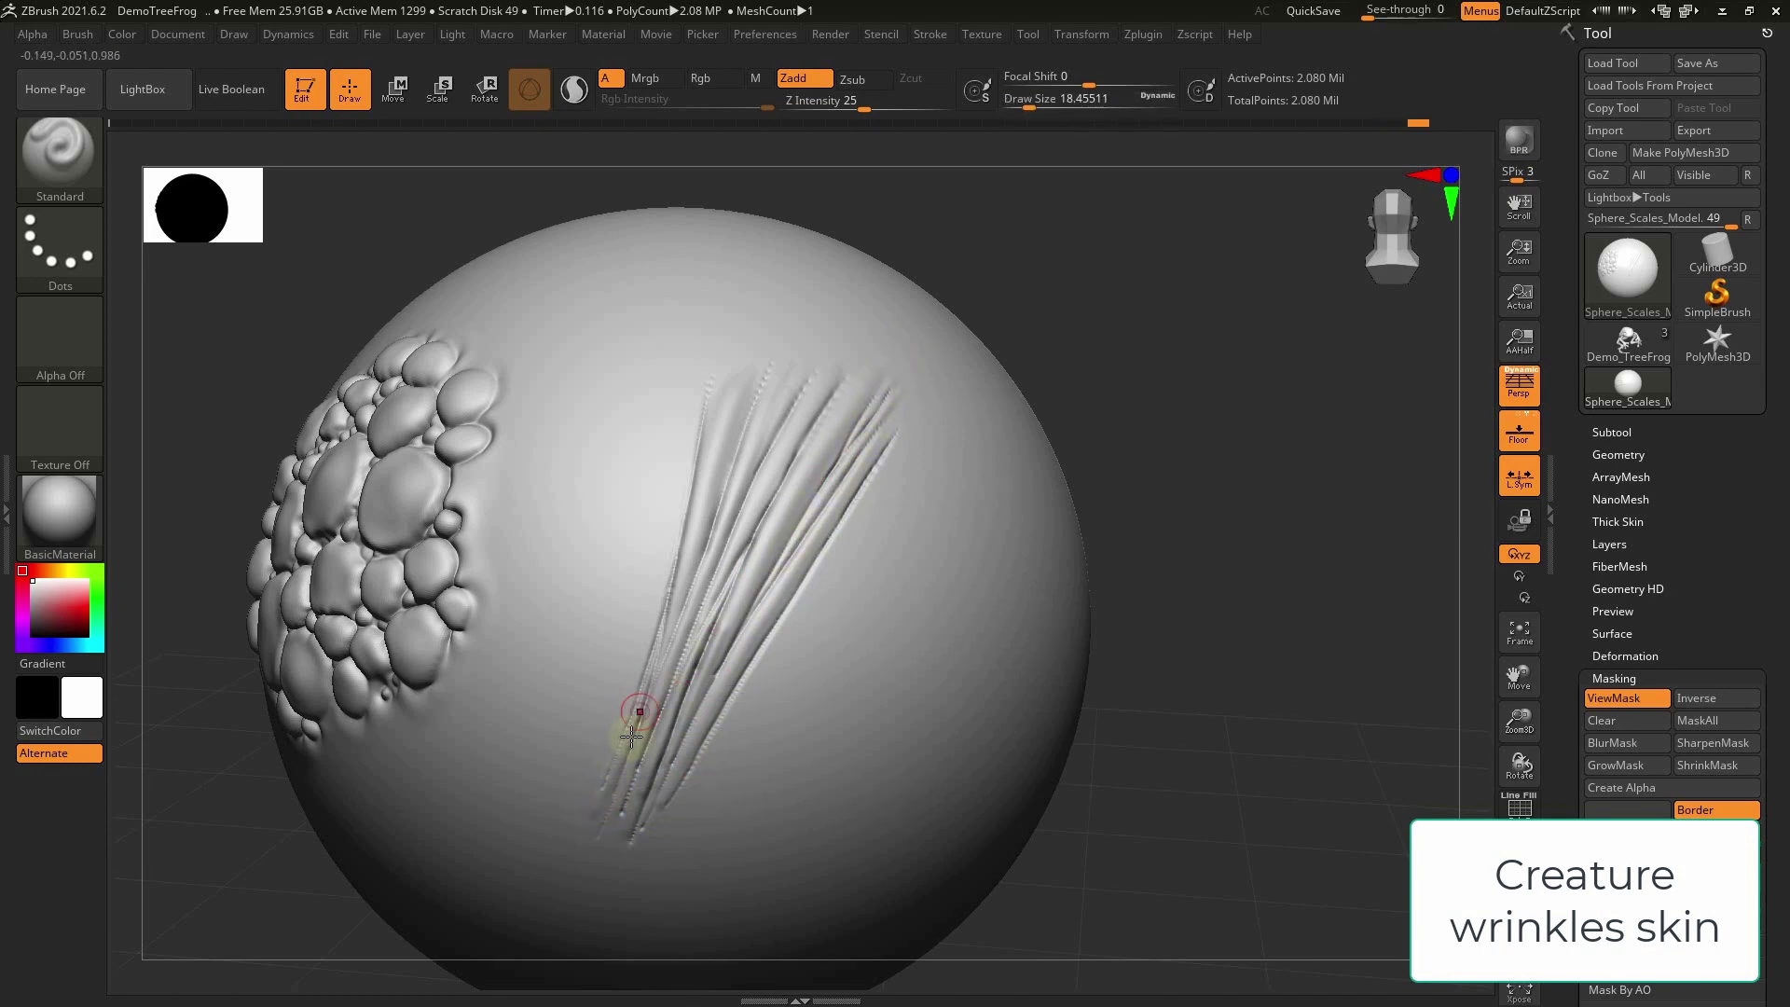
{"action": "left_click_drag", "start_coordinate": [612, 838], "coordinate": [650, 666]}
{"action": "key", "text": "s"}
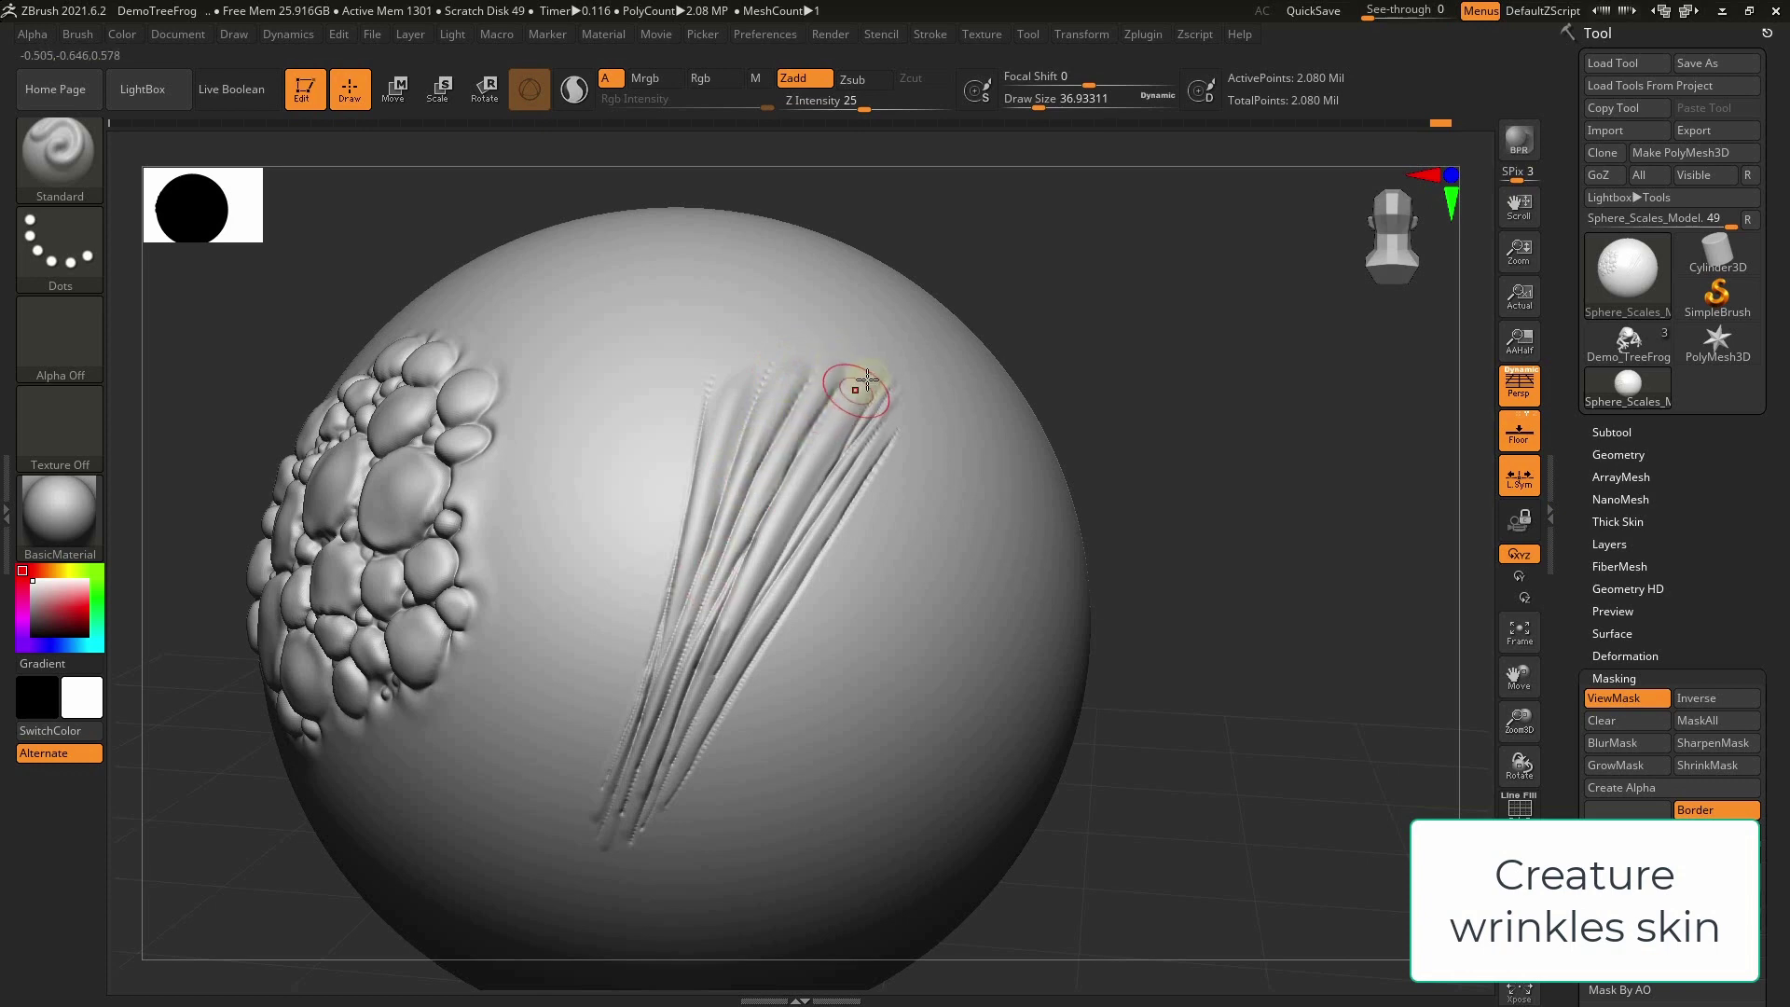
{"action": "key", "text": "s"}
{"action": "left_click_drag", "start_coordinate": [722, 619], "coordinate": [685, 774]}
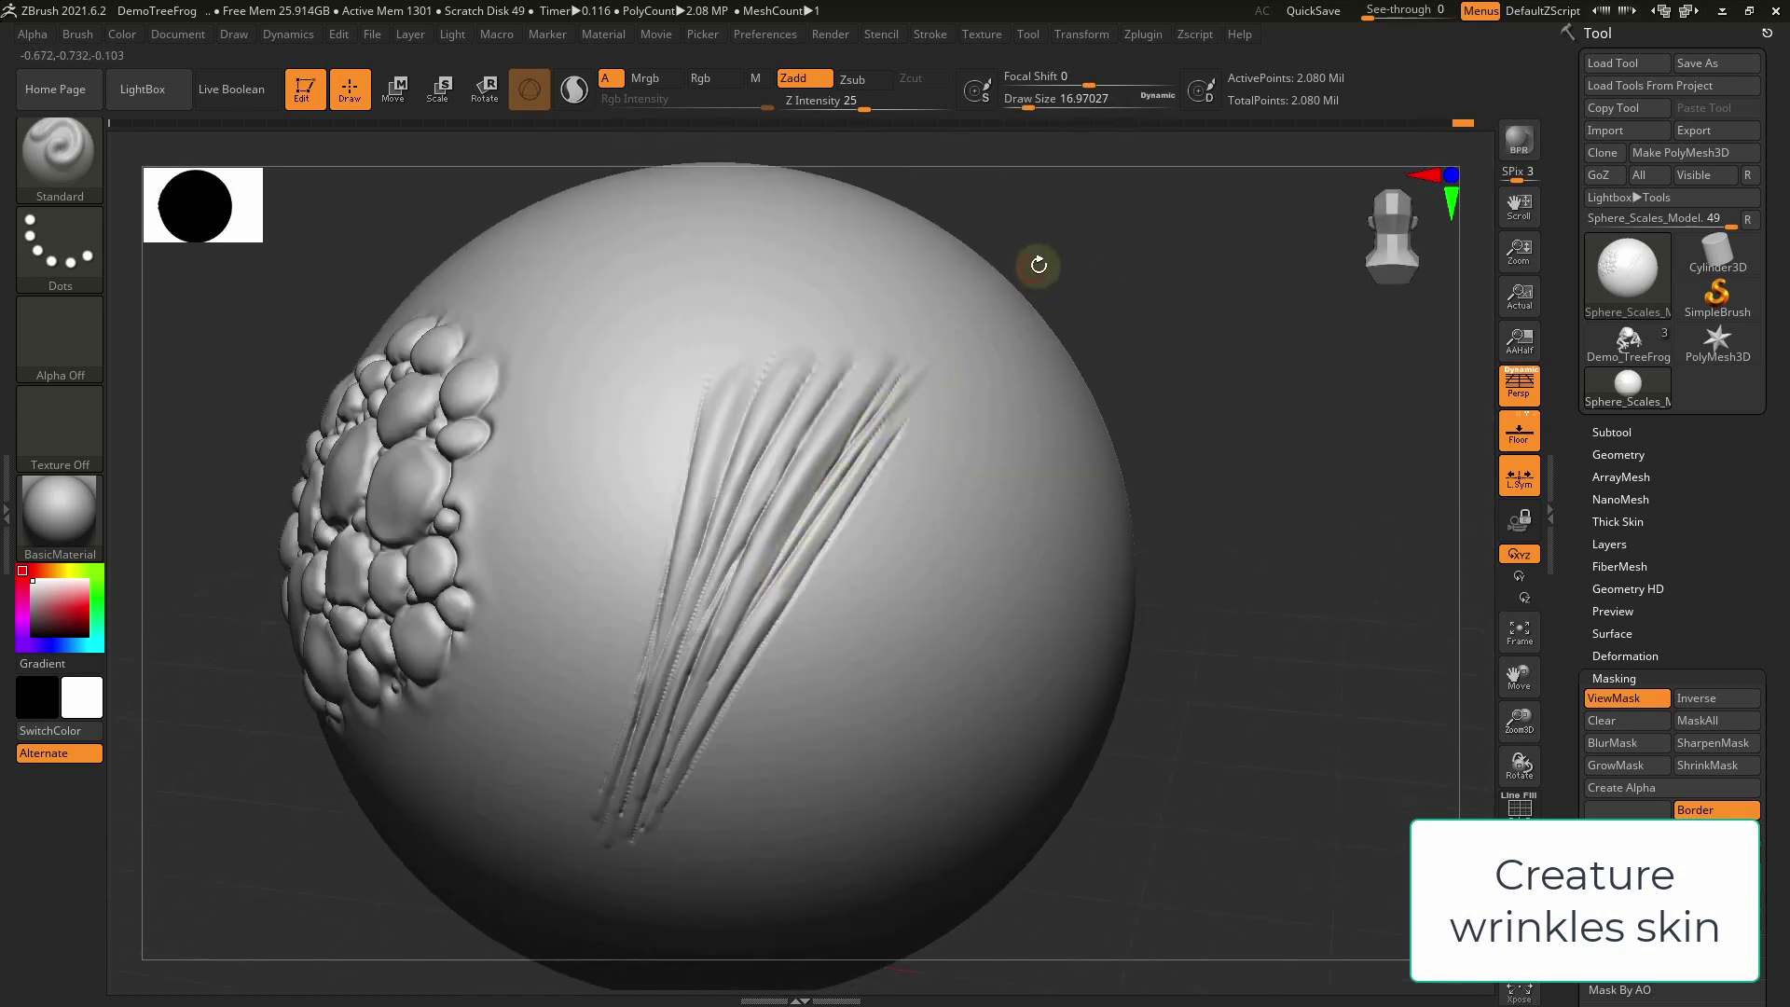
{"action": "mouse_move", "coordinate": [1035, 275]}
{"action": "left_mouse_down"}
{"action": "mouse_move", "coordinate": [644, 661]}
{"action": "mouse_move", "coordinate": [653, 464]}
{"action": "left_mouse_up"}
{"action": "key", "text": "bracketright"}
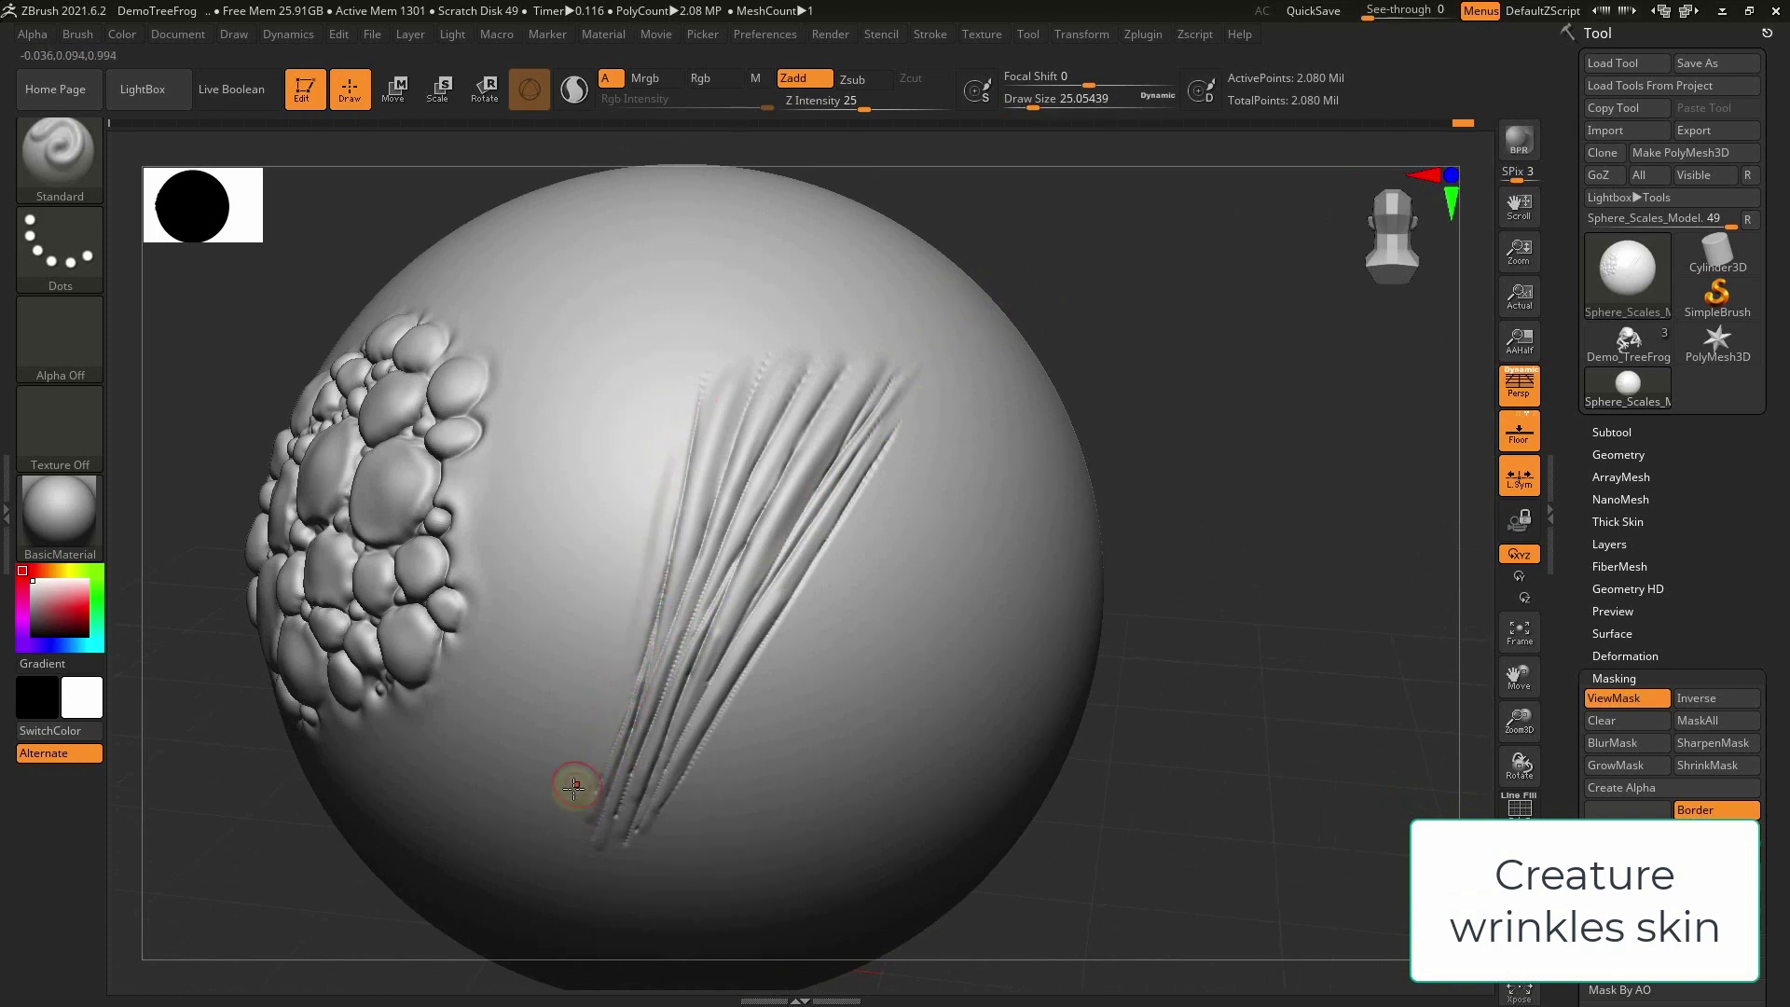
{"action": "mouse_move", "coordinate": [574, 785]}
{"action": "left_mouse_down"}
{"action": "mouse_move", "coordinate": [652, 548]}
{"action": "mouse_move", "coordinate": [583, 817]}
{"action": "left_mouse_up"}
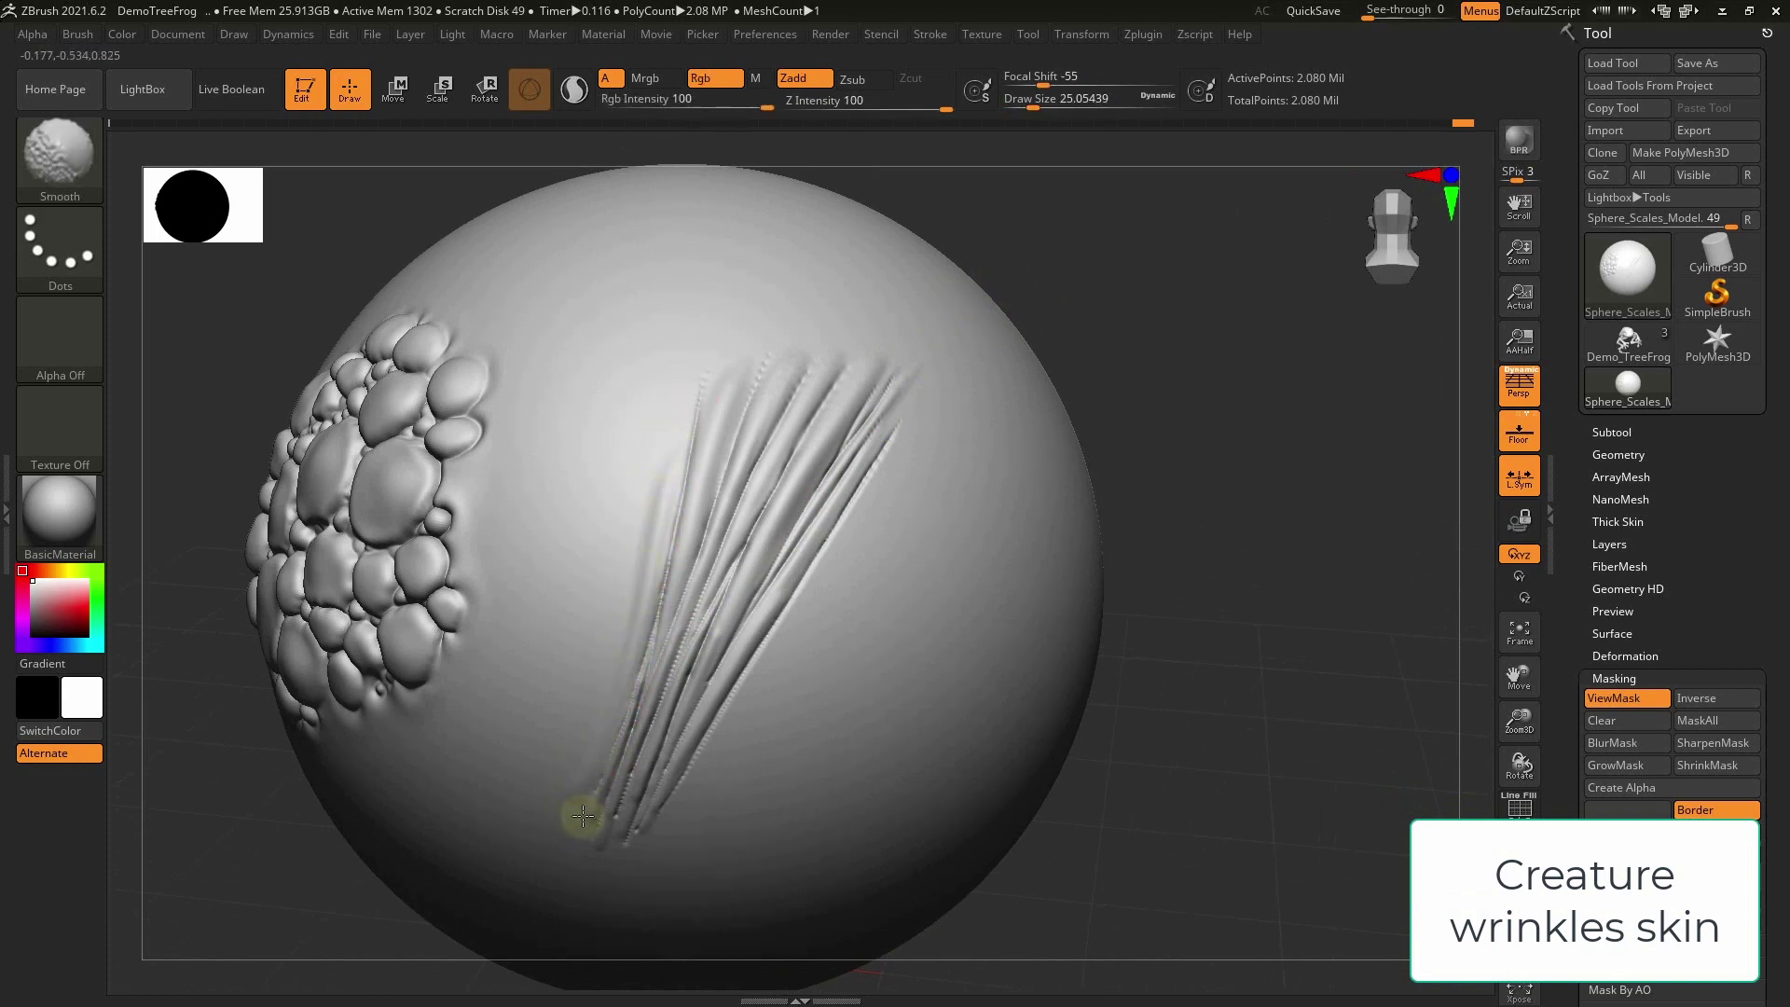
Switch to the ClayBuildup brush with Draw Size about 12.9
{"action": "key", "text": "b"}
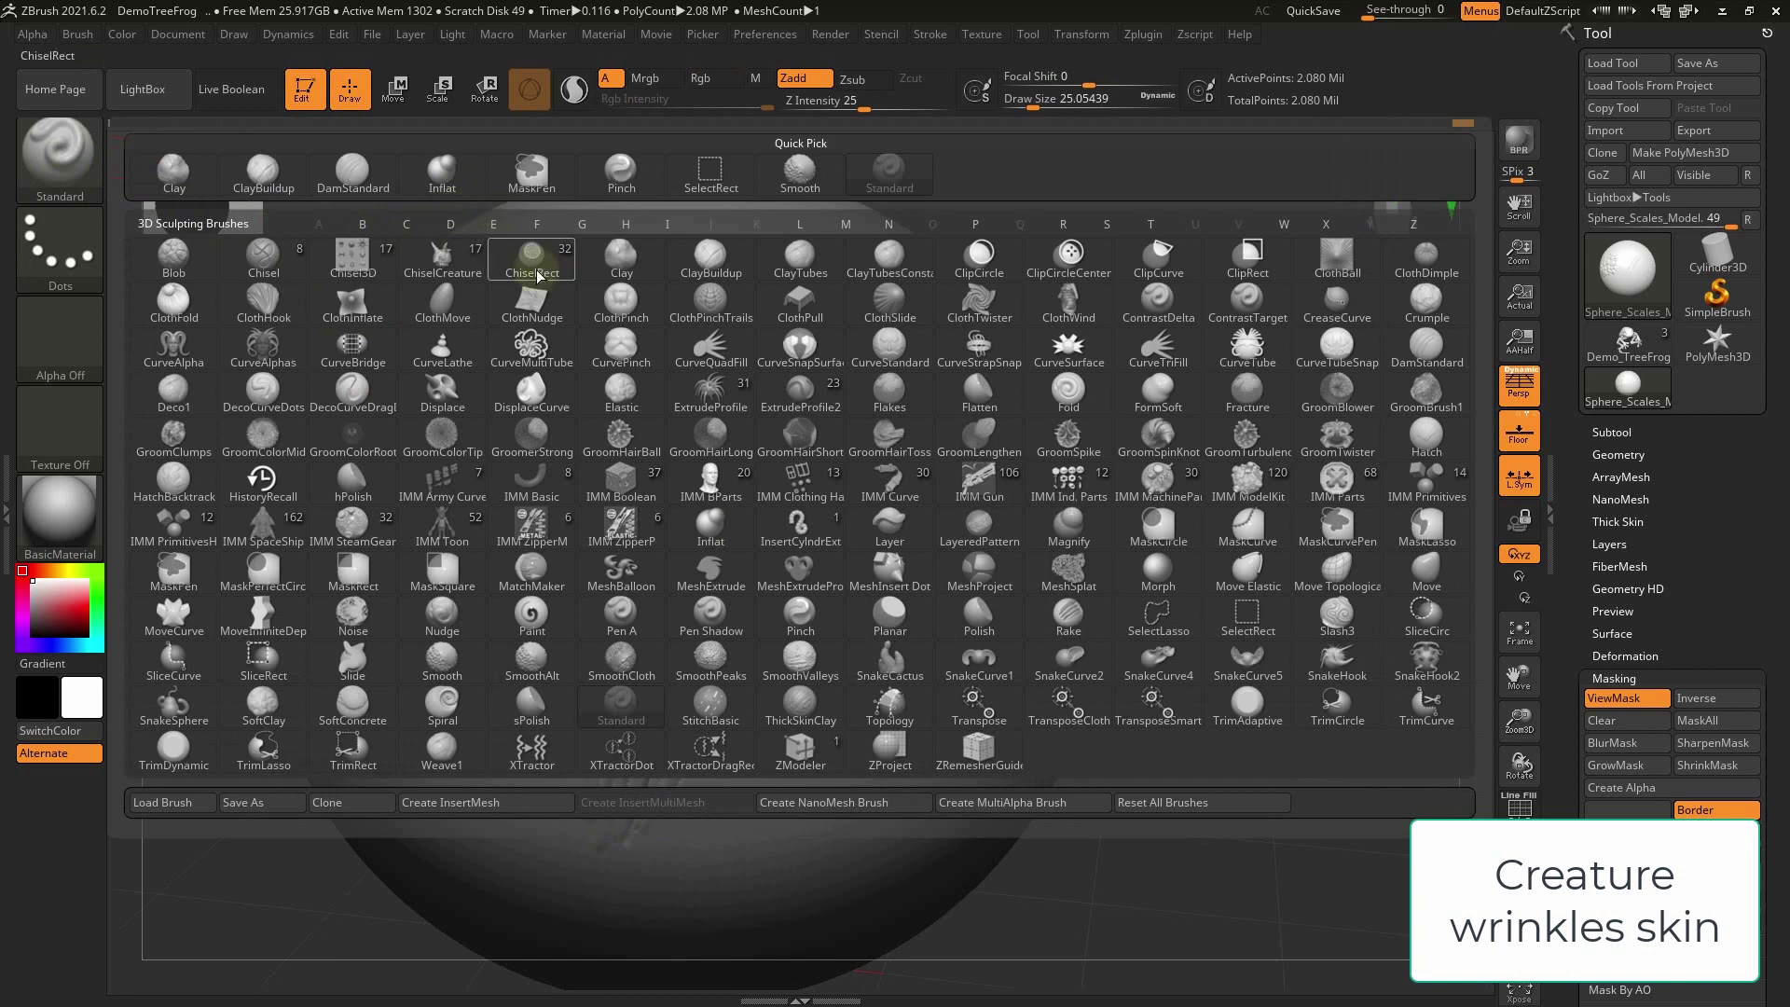
{"action": "left_click", "coordinate": [705, 270]}
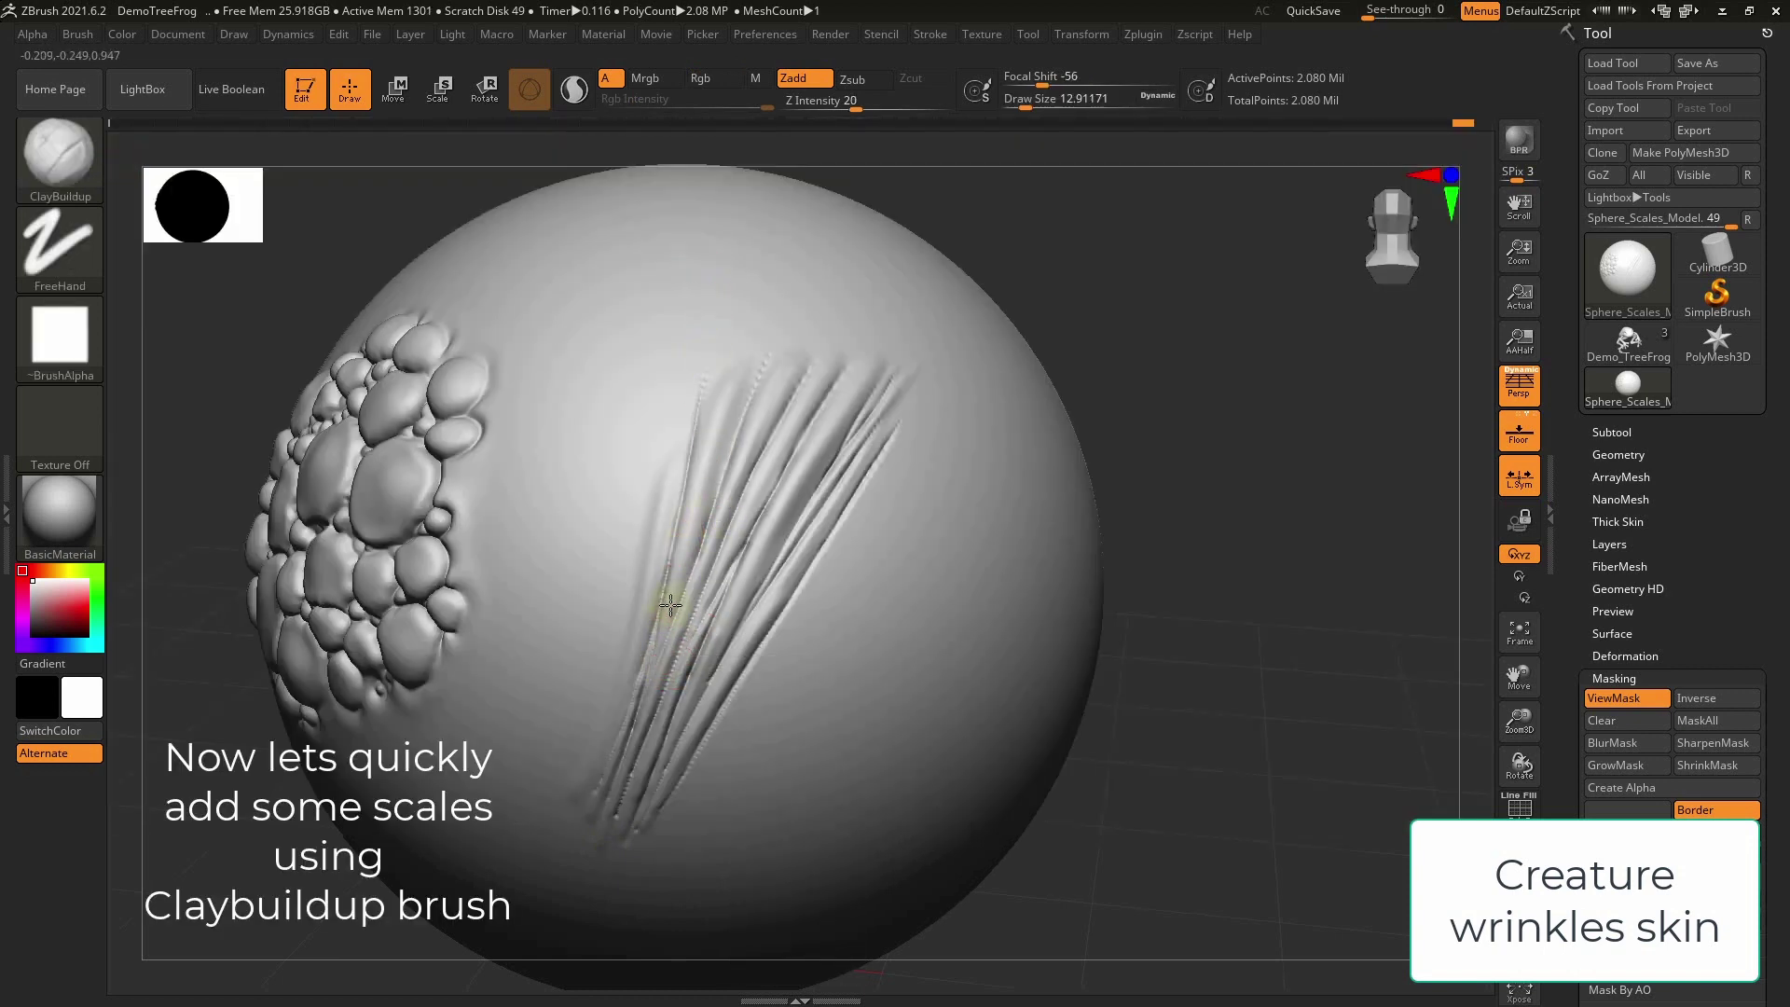
{"action": "key", "text": "s"}
{"action": "left_click", "coordinate": [691, 538]}
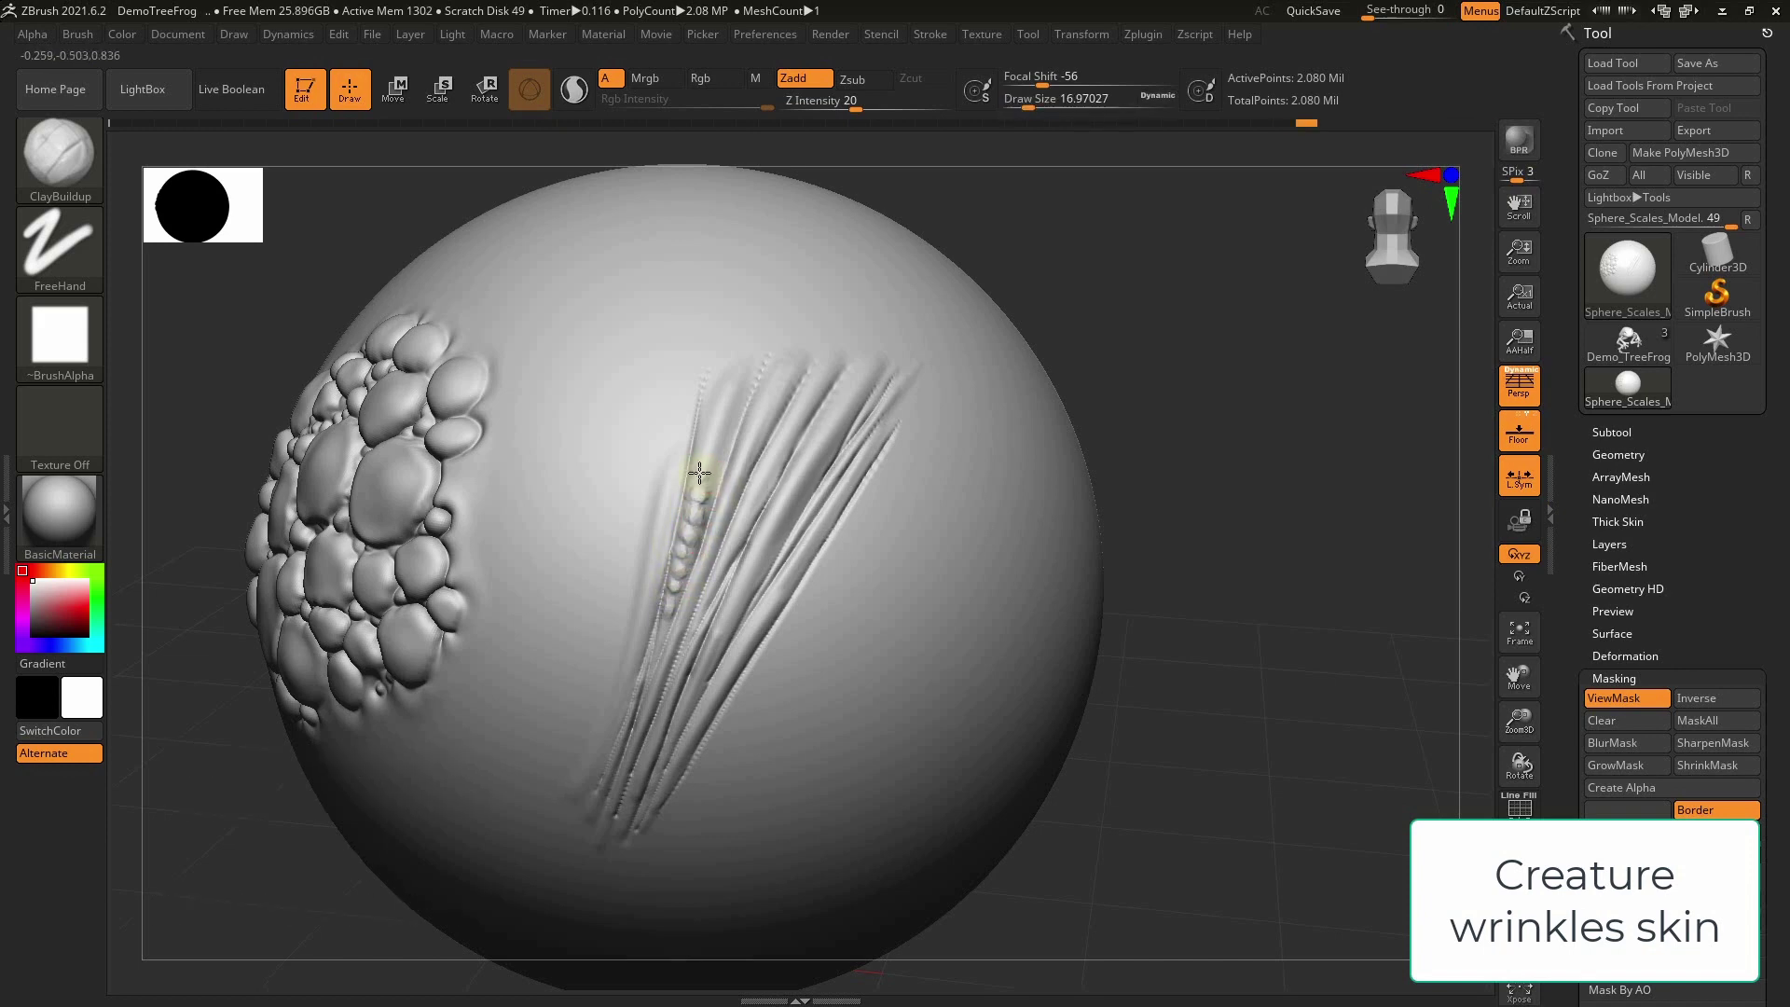
{"action": "key", "text": "s"}
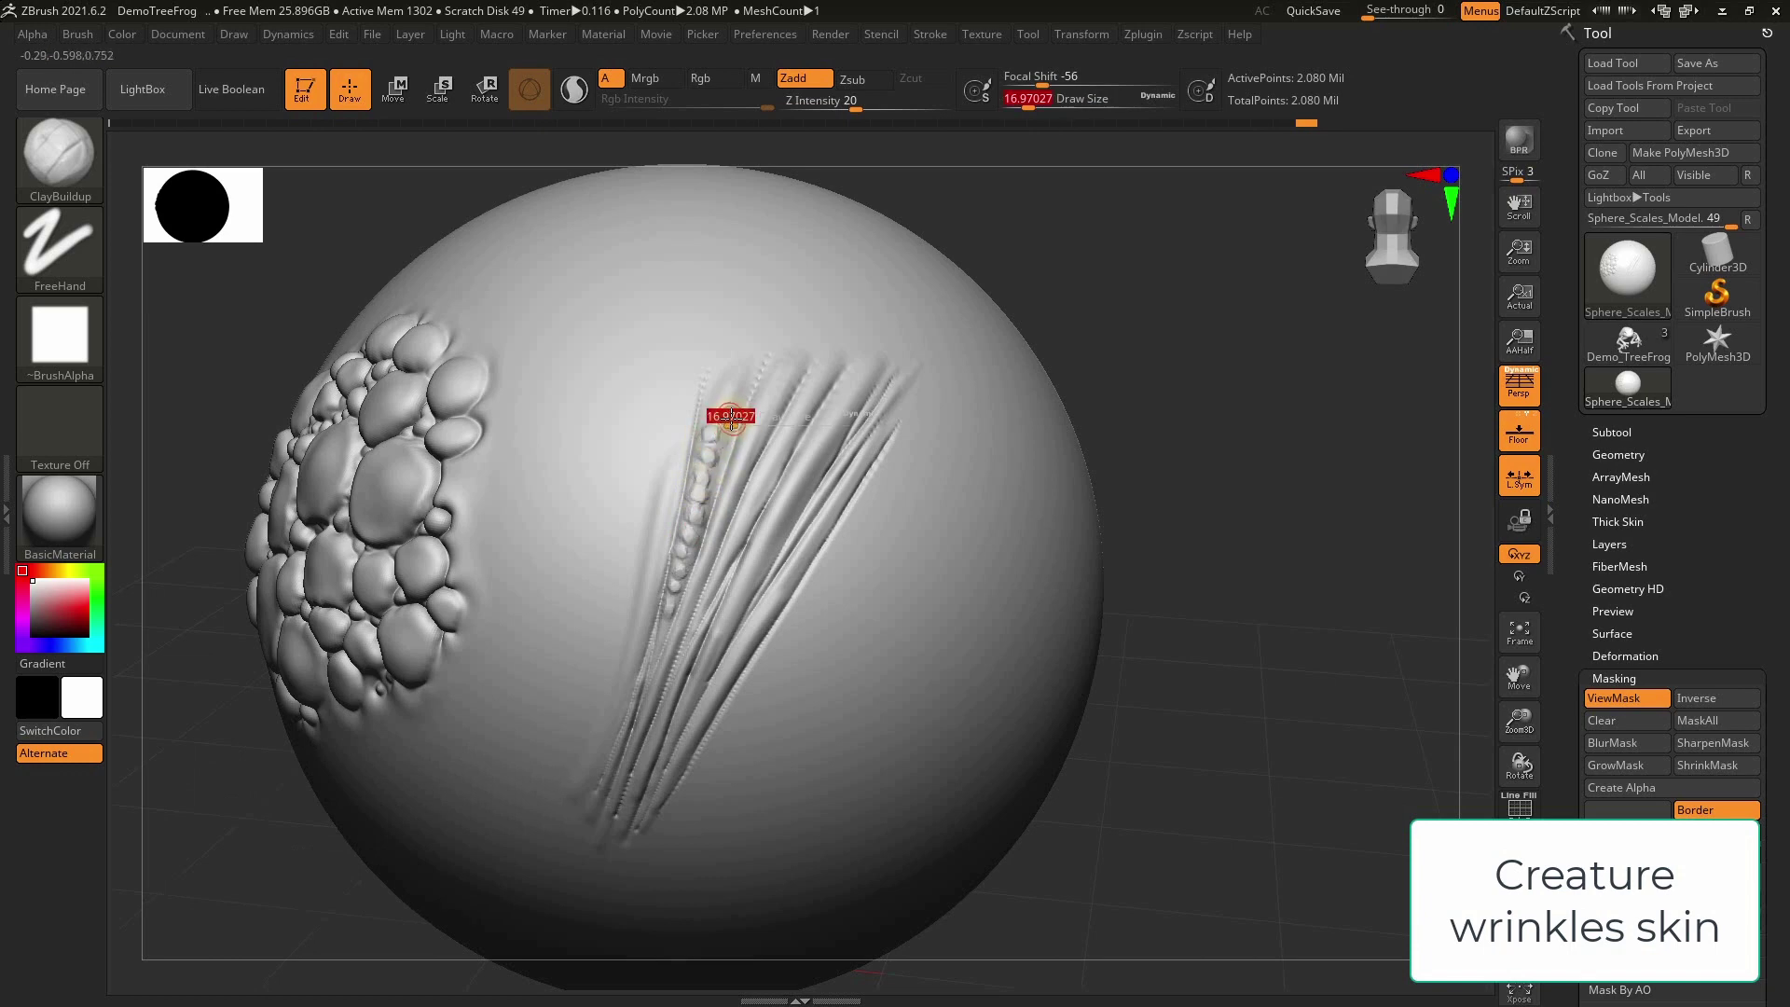
{"action": "left_click", "coordinate": [724, 441]}
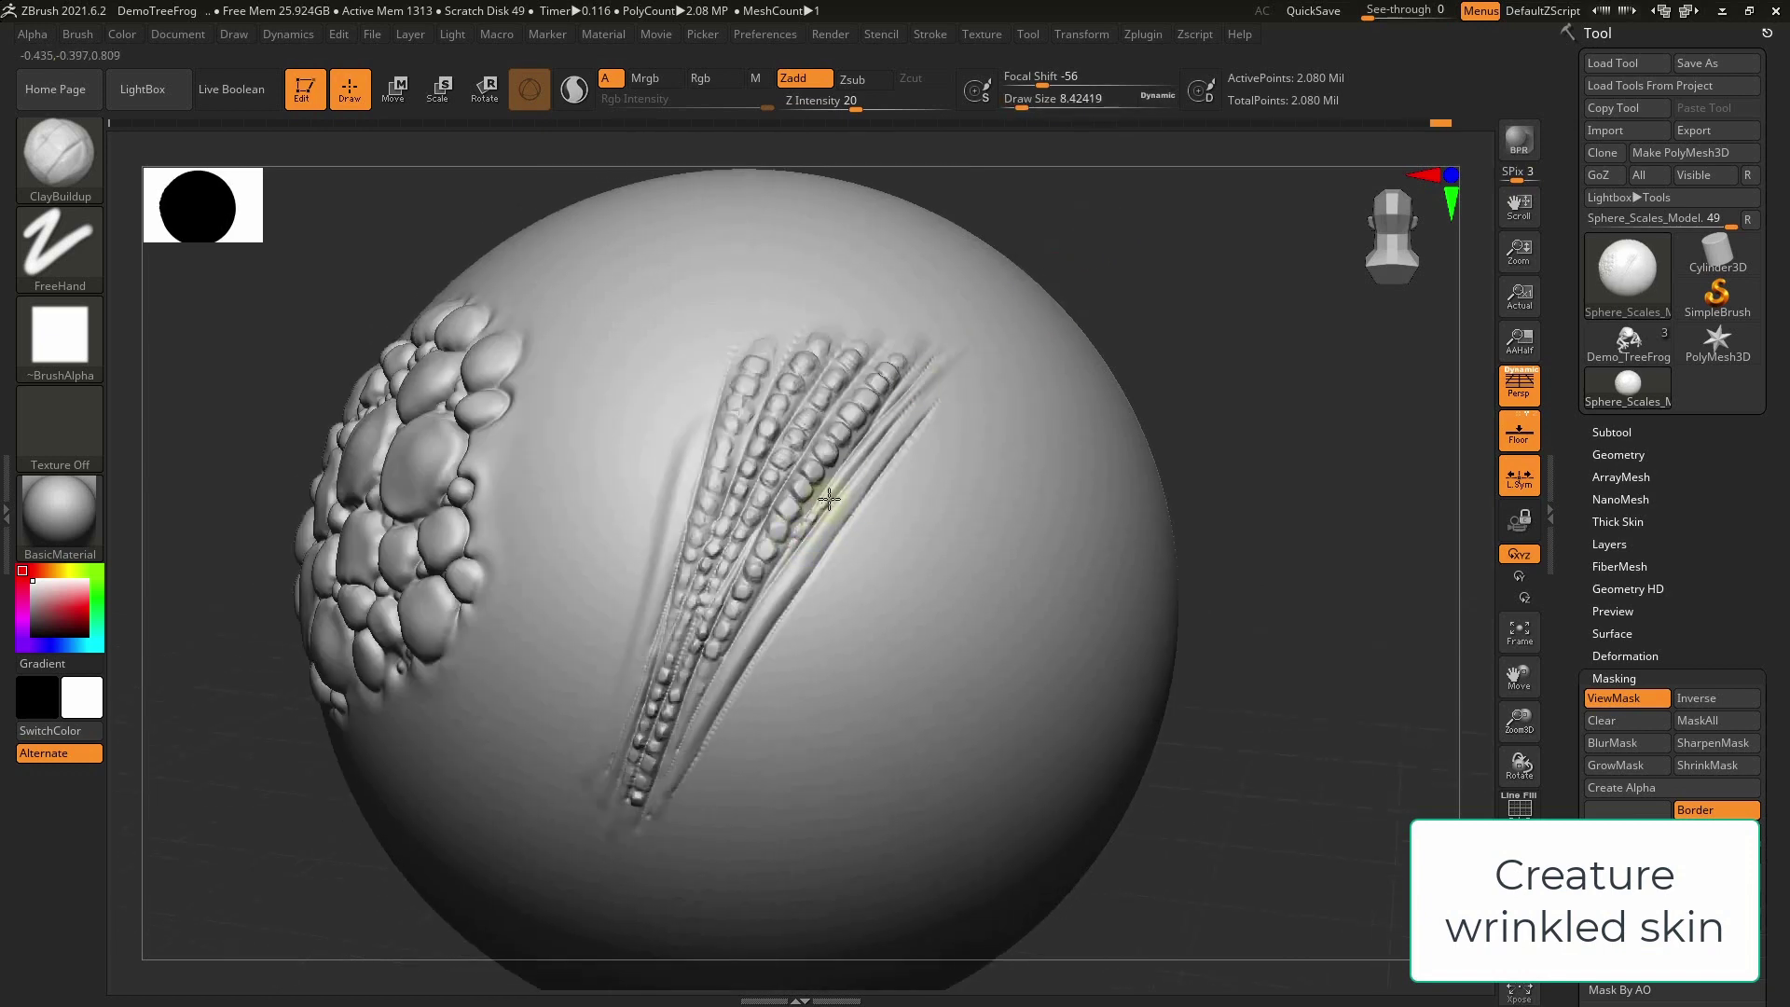
Build up small scales along the diagonal scale ridge, working up its length
{"action": "left_click_drag", "start_coordinate": [879, 435], "coordinate": [879, 454]}
{"action": "key", "text": "s"}
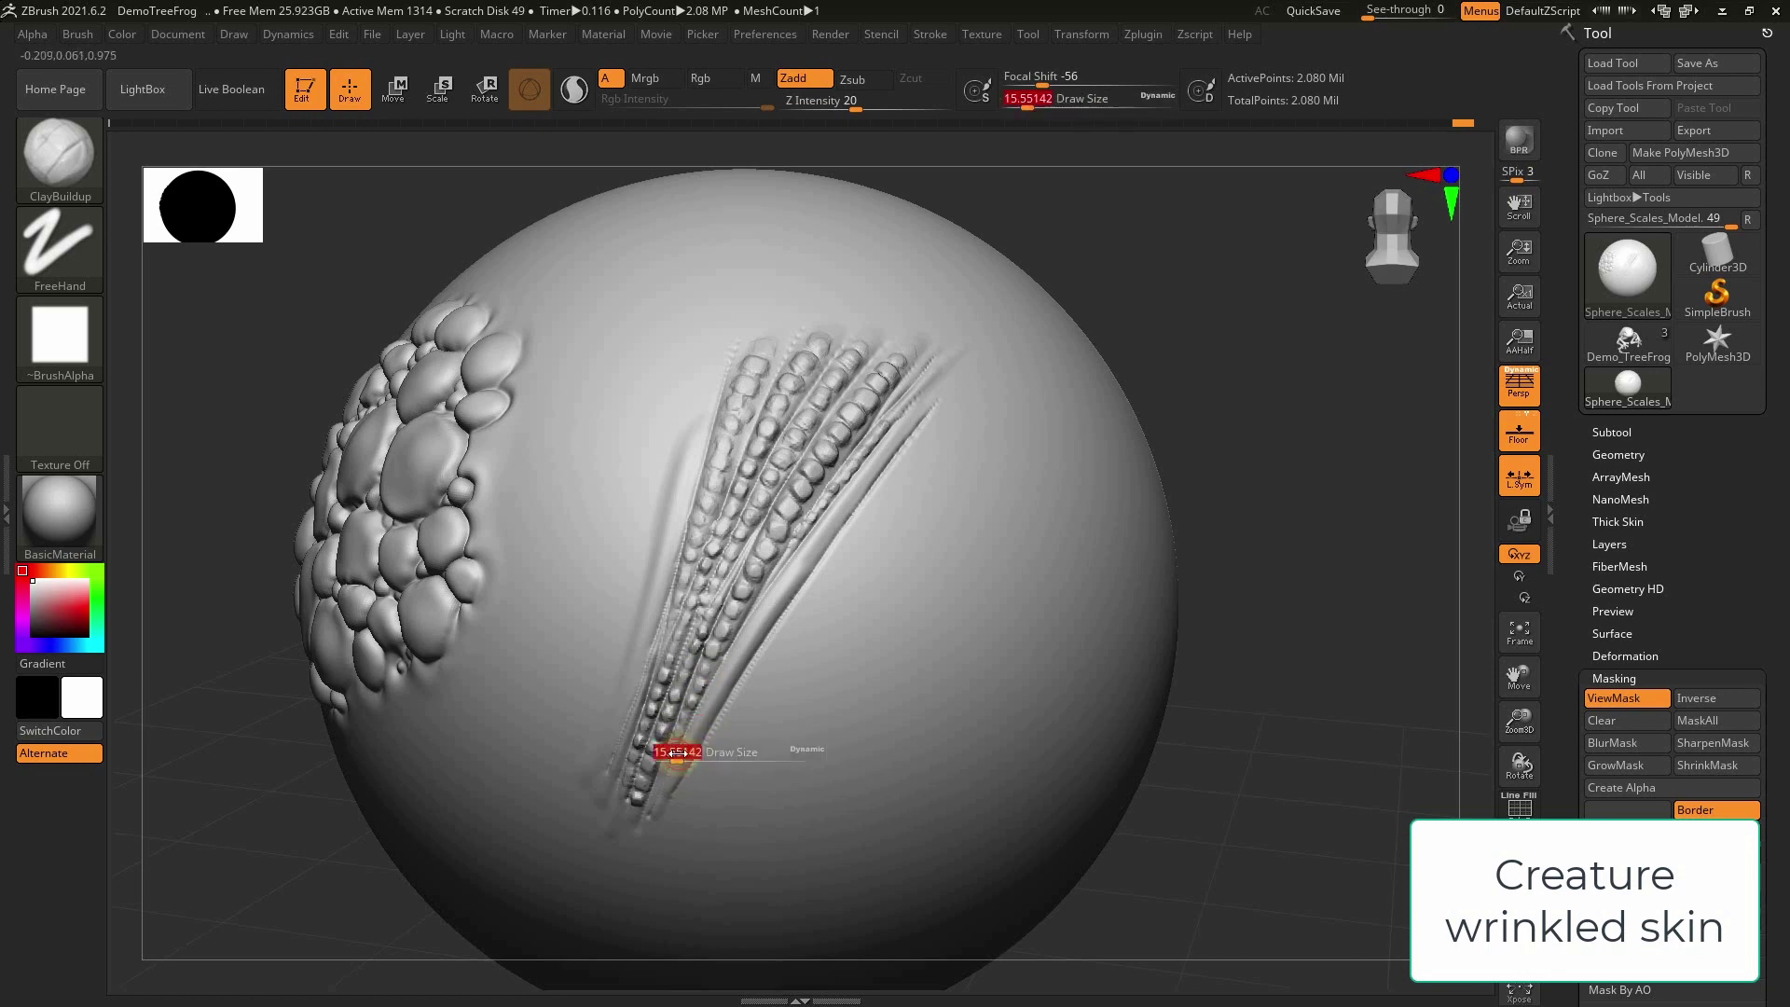
{"action": "left_click_drag", "start_coordinate": [668, 764], "coordinate": [687, 758]}
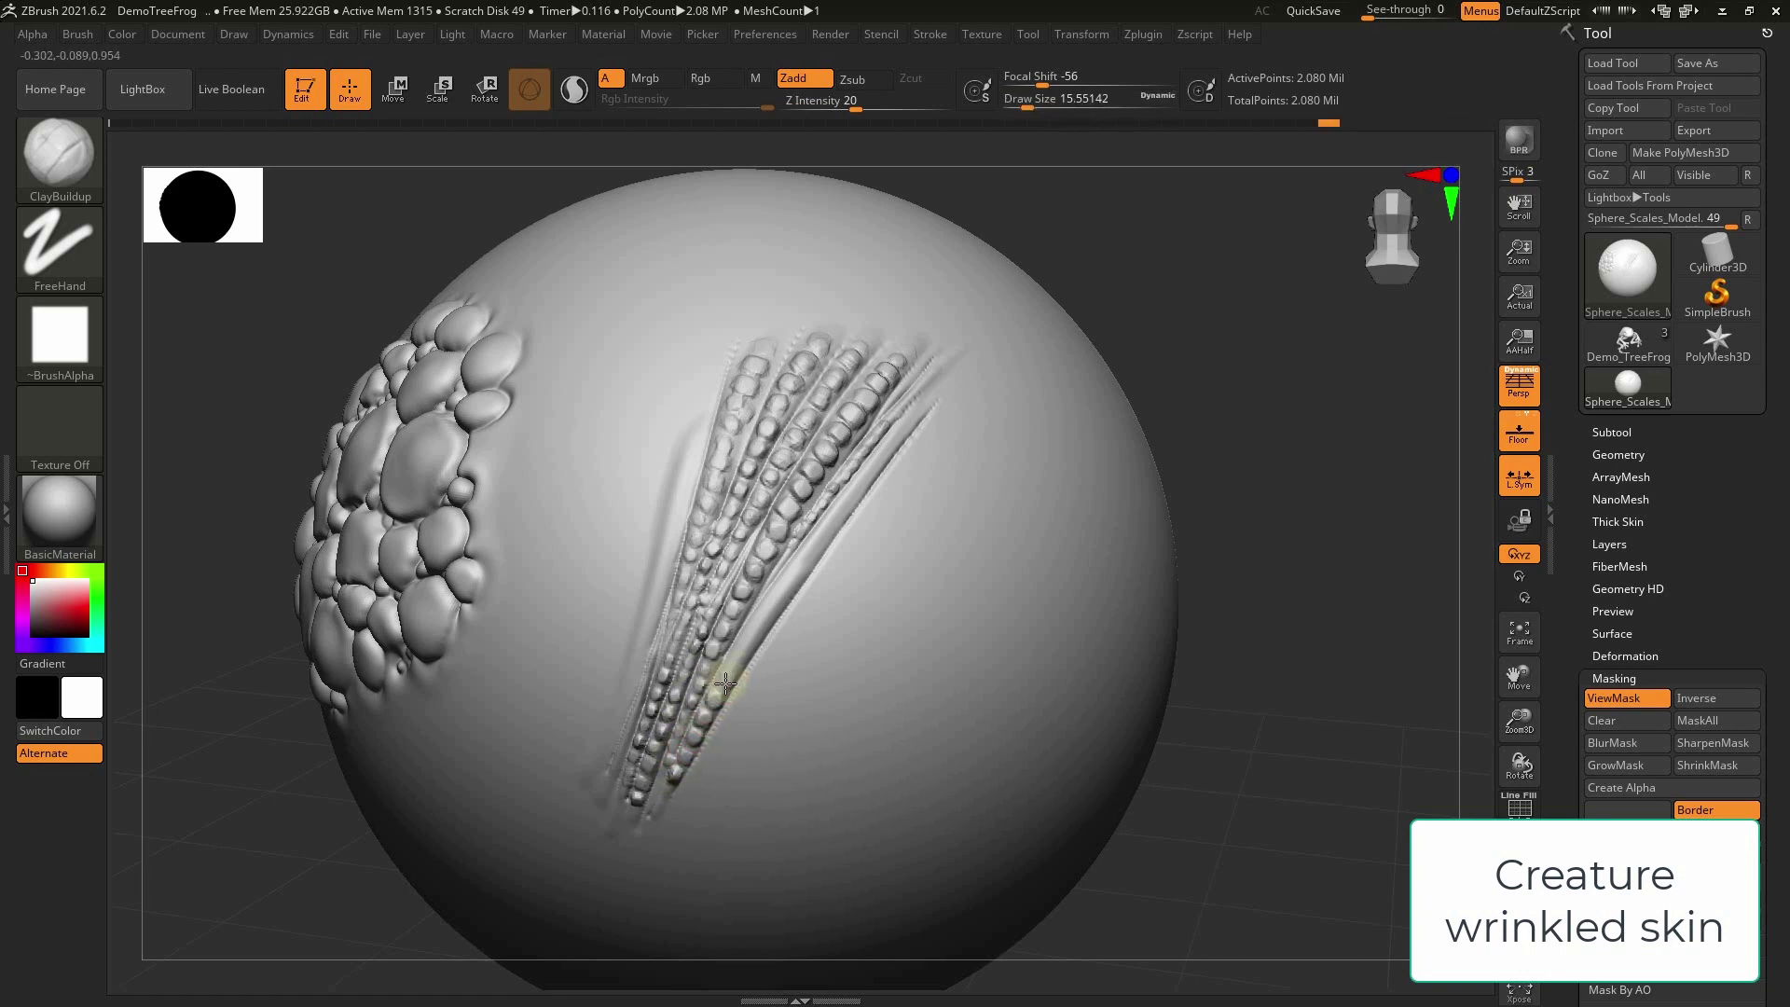
{"action": "left_click_drag", "start_coordinate": [726, 684], "coordinate": [745, 647]}
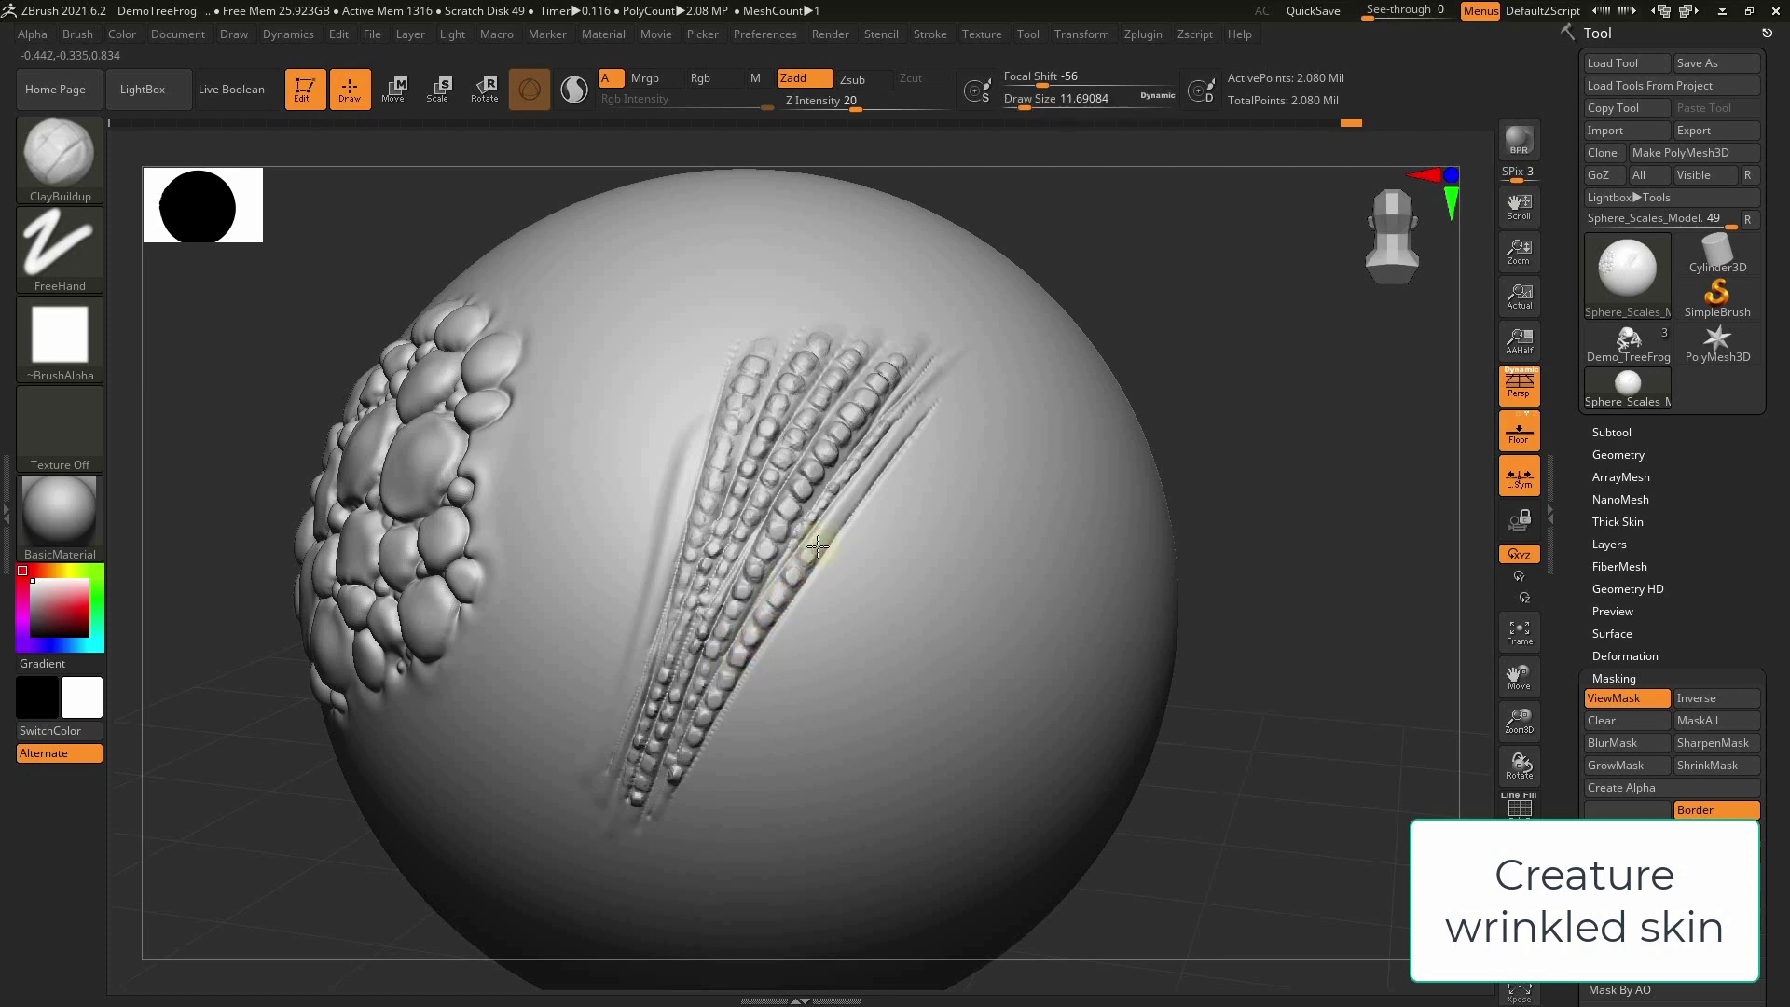
{"action": "left_click_drag", "start_coordinate": [847, 507], "coordinate": [855, 493]}
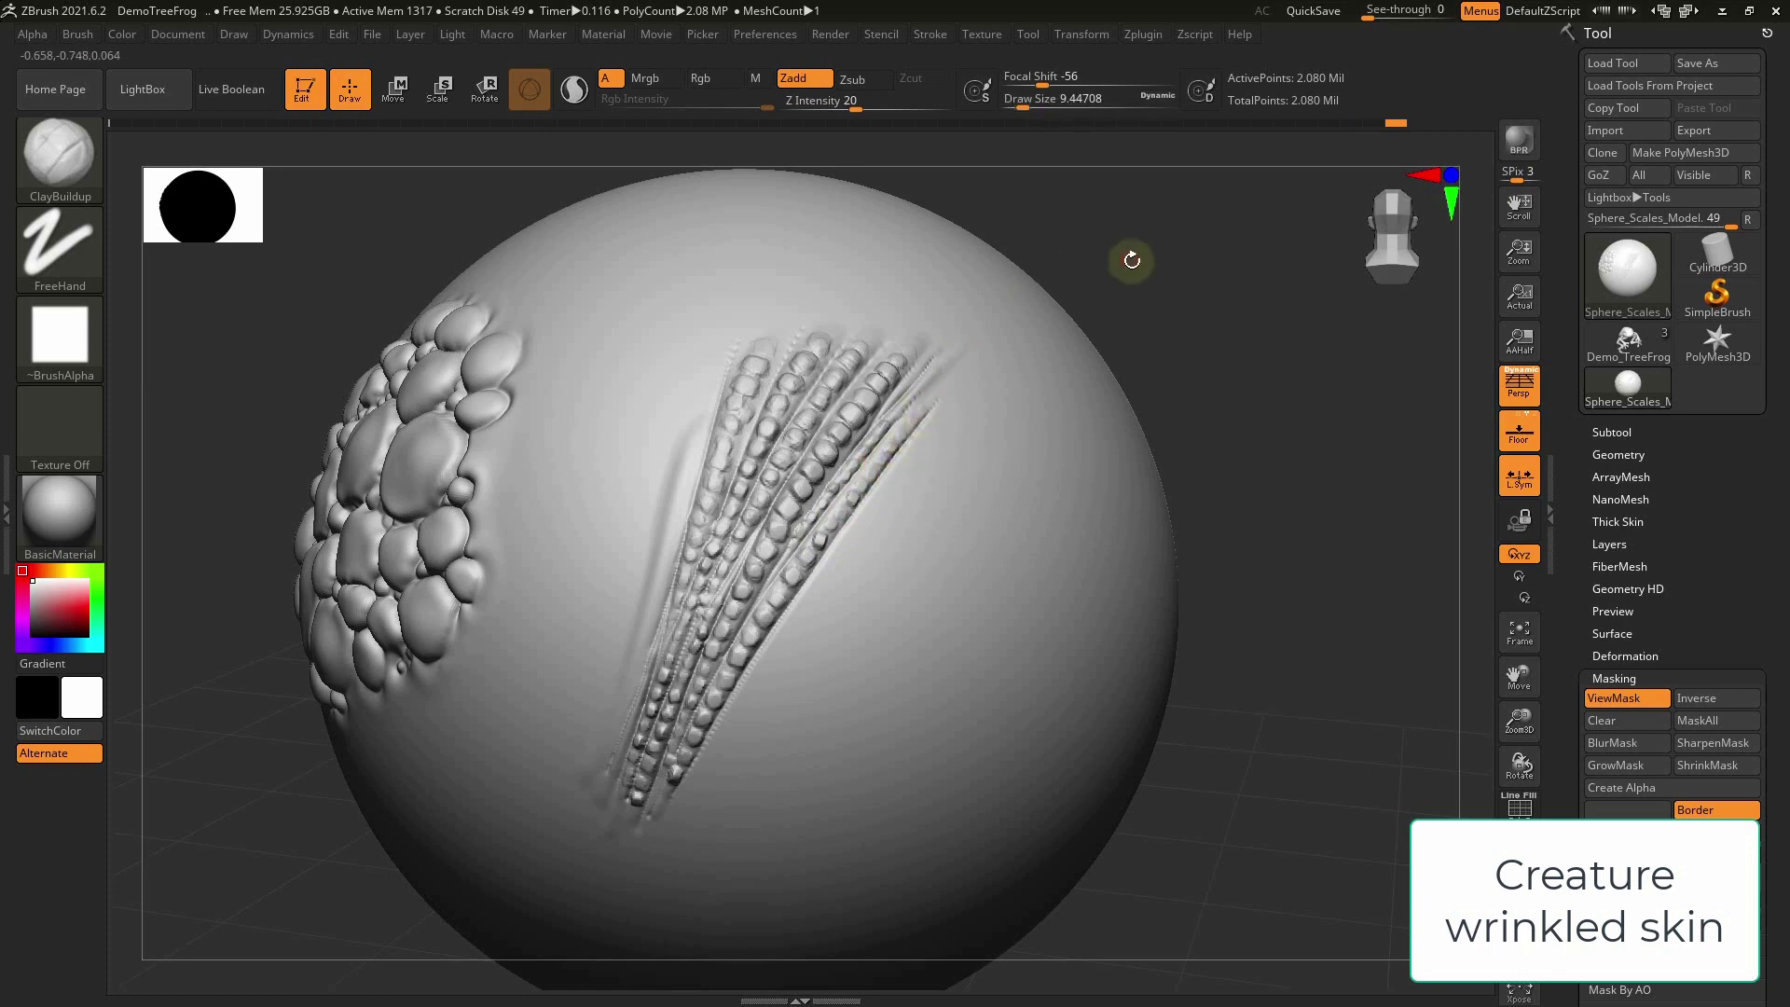
{"action": "left_click_drag", "start_coordinate": [1131, 260], "coordinate": [1105, 284]}
{"action": "left_click_drag", "start_coordinate": [660, 811], "coordinate": [667, 770]}
Reshape the ridge's lower-left end with small brush sizes between 5.75 and 15.5
{"action": "key", "text": "bracketleft"}
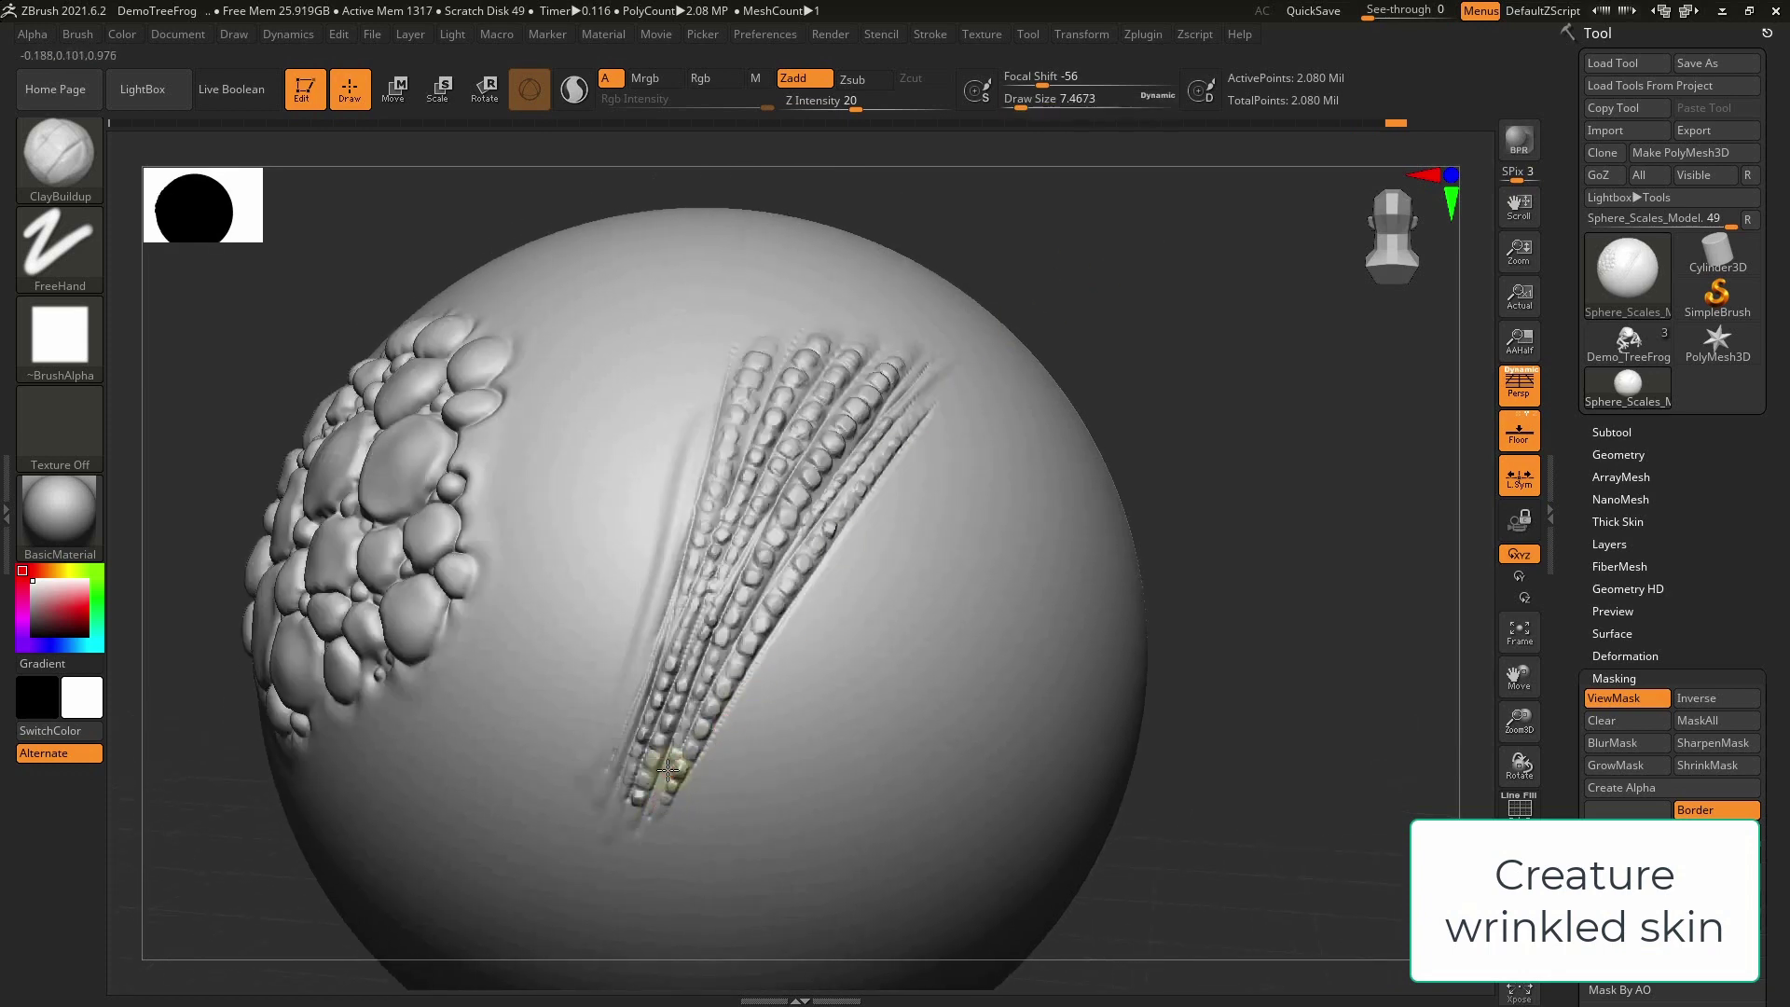
{"action": "right_click_drag", "start_coordinate": [956, 359], "coordinate": [619, 766]}
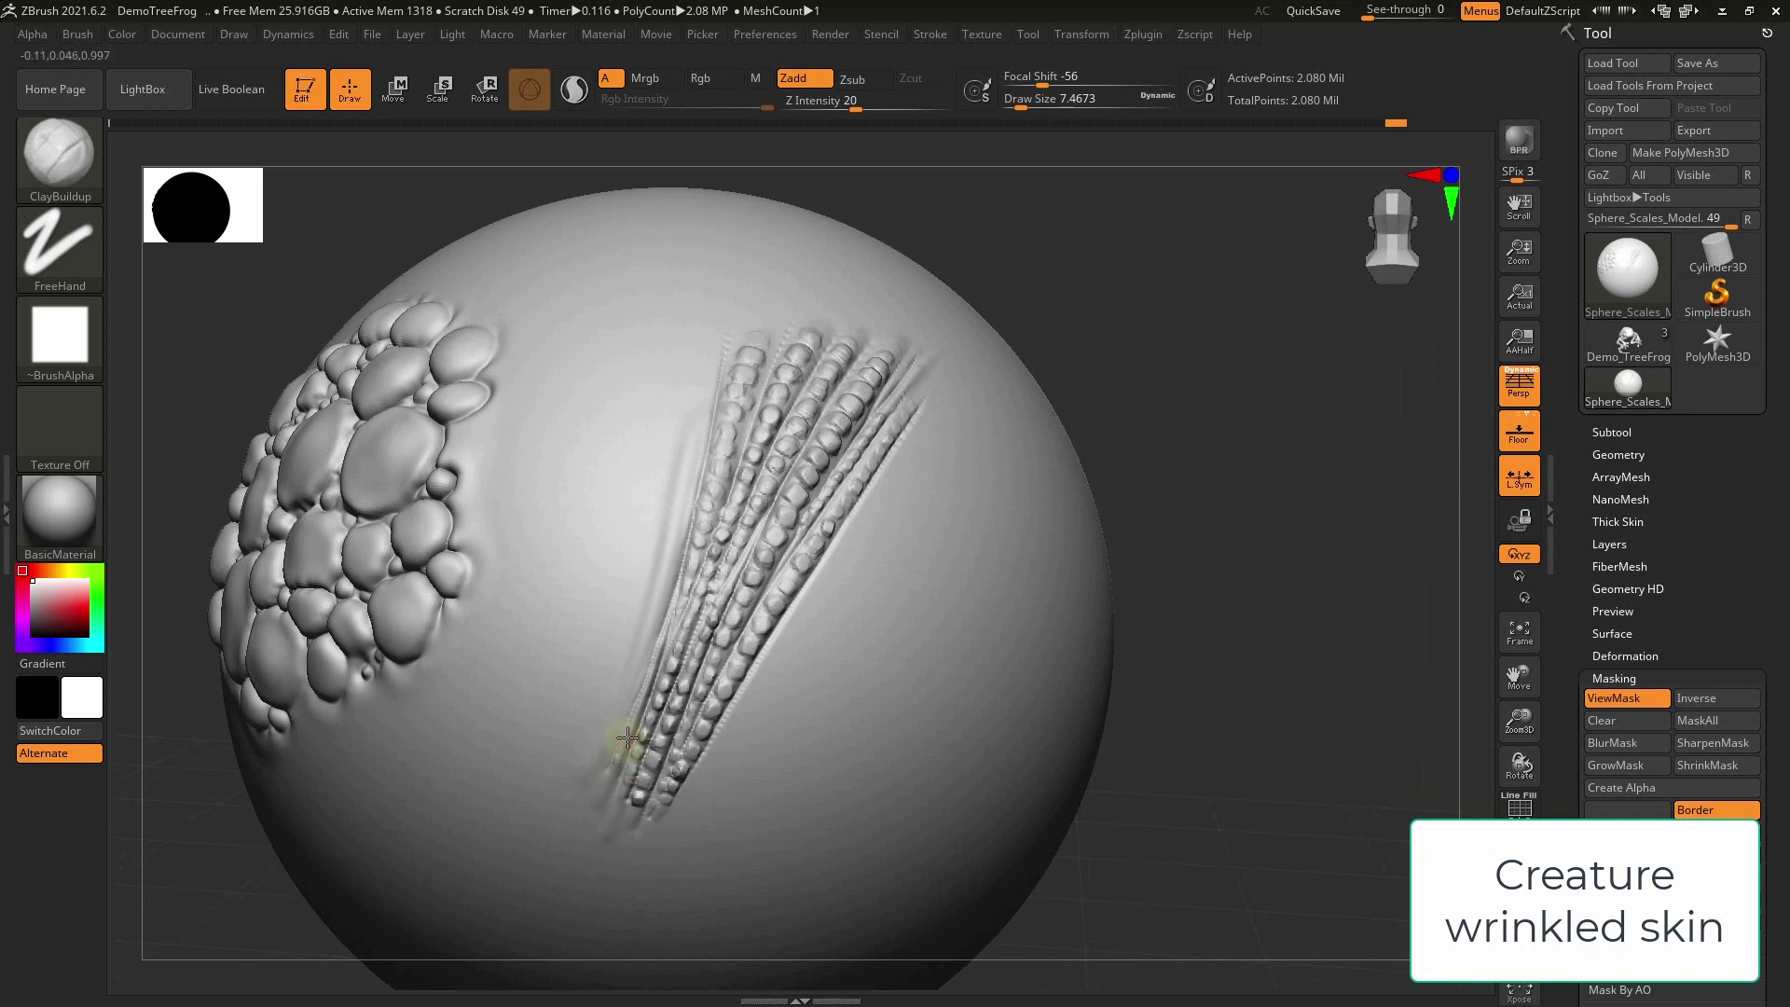
{"action": "left_click_drag", "start_coordinate": [641, 713], "coordinate": [619, 760]}
{"action": "key", "text": "bracketright"}
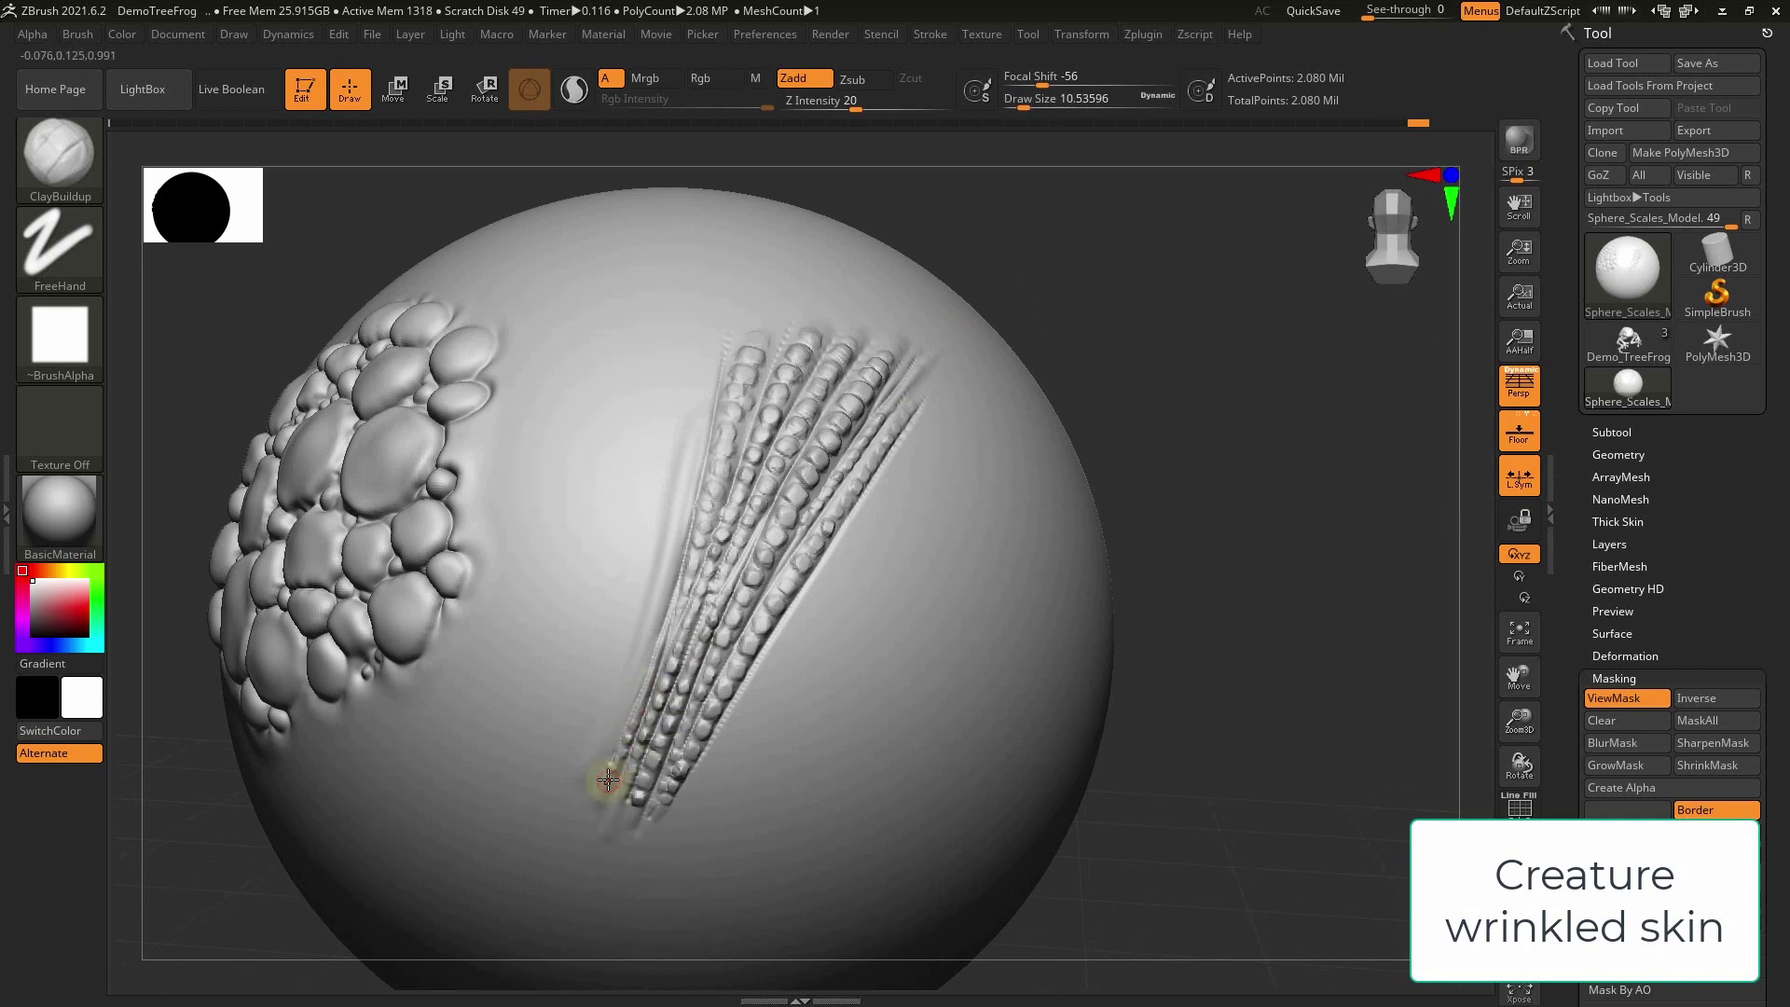
{"action": "key", "text": "bracketleft"}
{"action": "key", "text": "bracketleft"}
{"action": "key", "text": "bracketright"}
{"action": "key", "text": "bracketright"}
{"action": "key", "text": "bracketright"}
{"action": "right_click_drag", "start_coordinate": [659, 687], "coordinate": [1078, 304]}
{"action": "key", "text": "bracketleft"}
{"action": "key", "text": "bracketleft"}
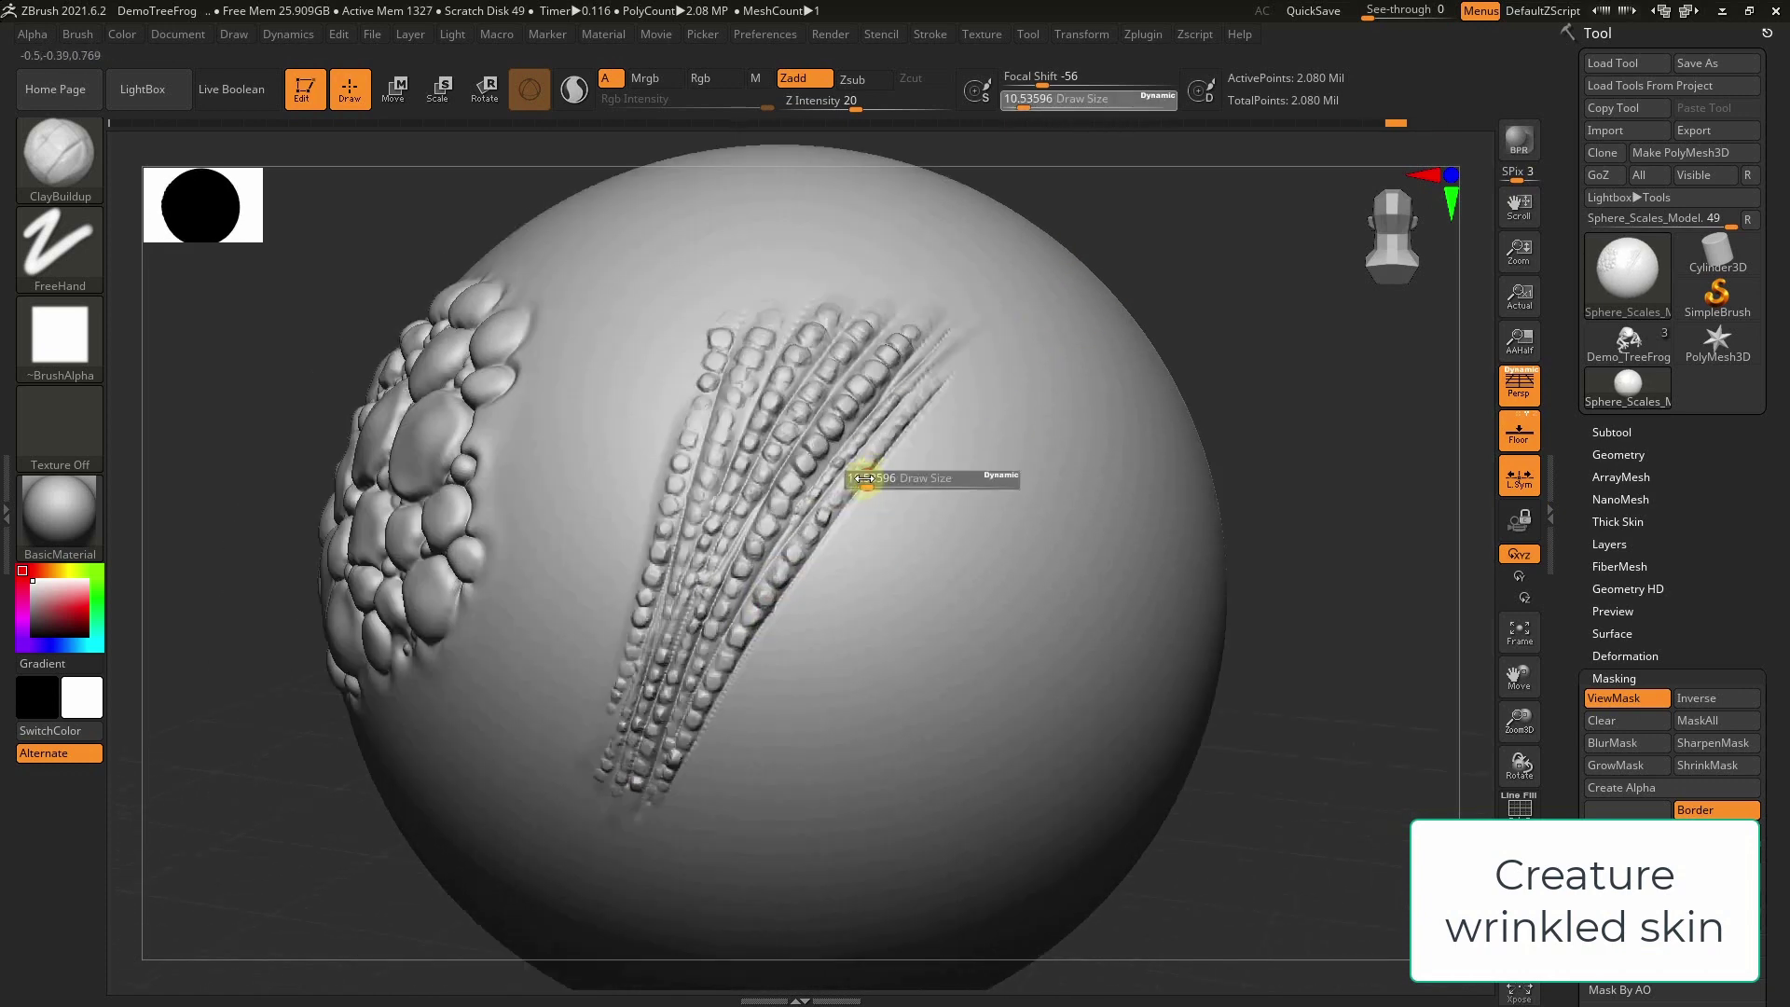
{"action": "key", "text": "bracketleft"}
{"action": "left_click_drag", "start_coordinate": [1099, 252], "coordinate": [870, 448]}
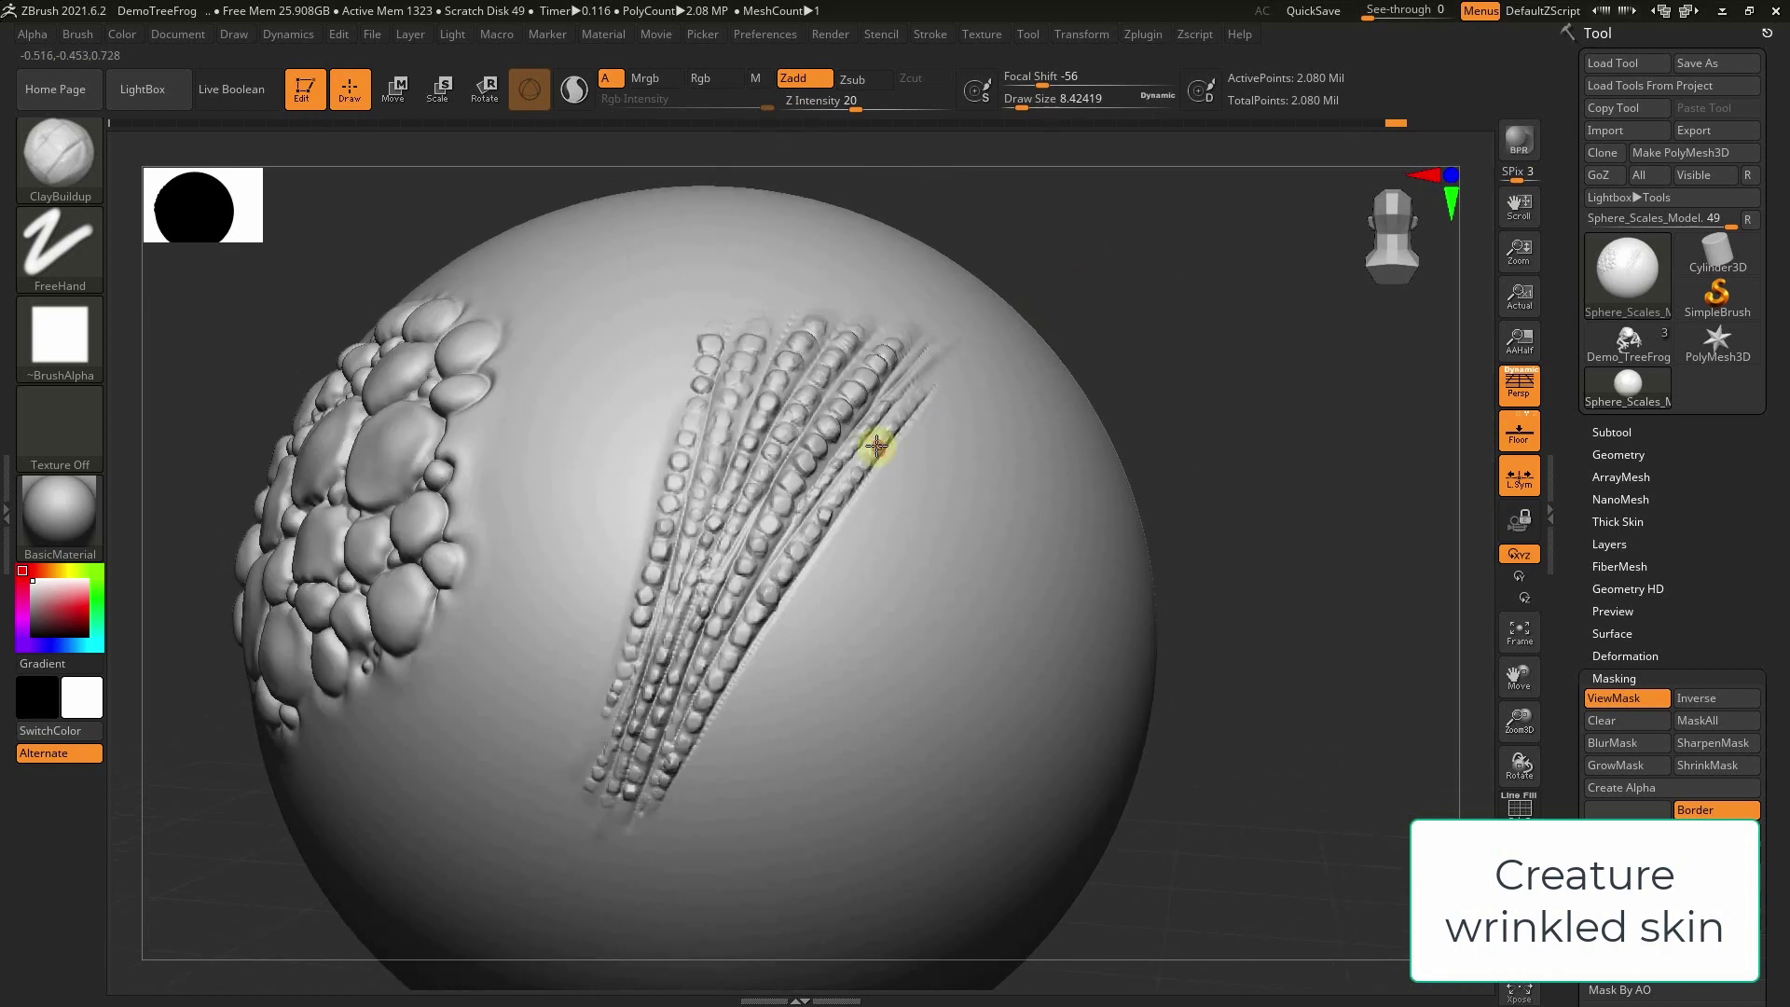
Carve sharper creases along the left scale row with DamStandard (Zsub, Z Intensity 58)
{"action": "left_click", "coordinate": [101, 195]}
{"action": "left_click", "coordinate": [328, 202]}
{"action": "key", "text": "bracketright"}
{"action": "key", "text": "bracketright"}
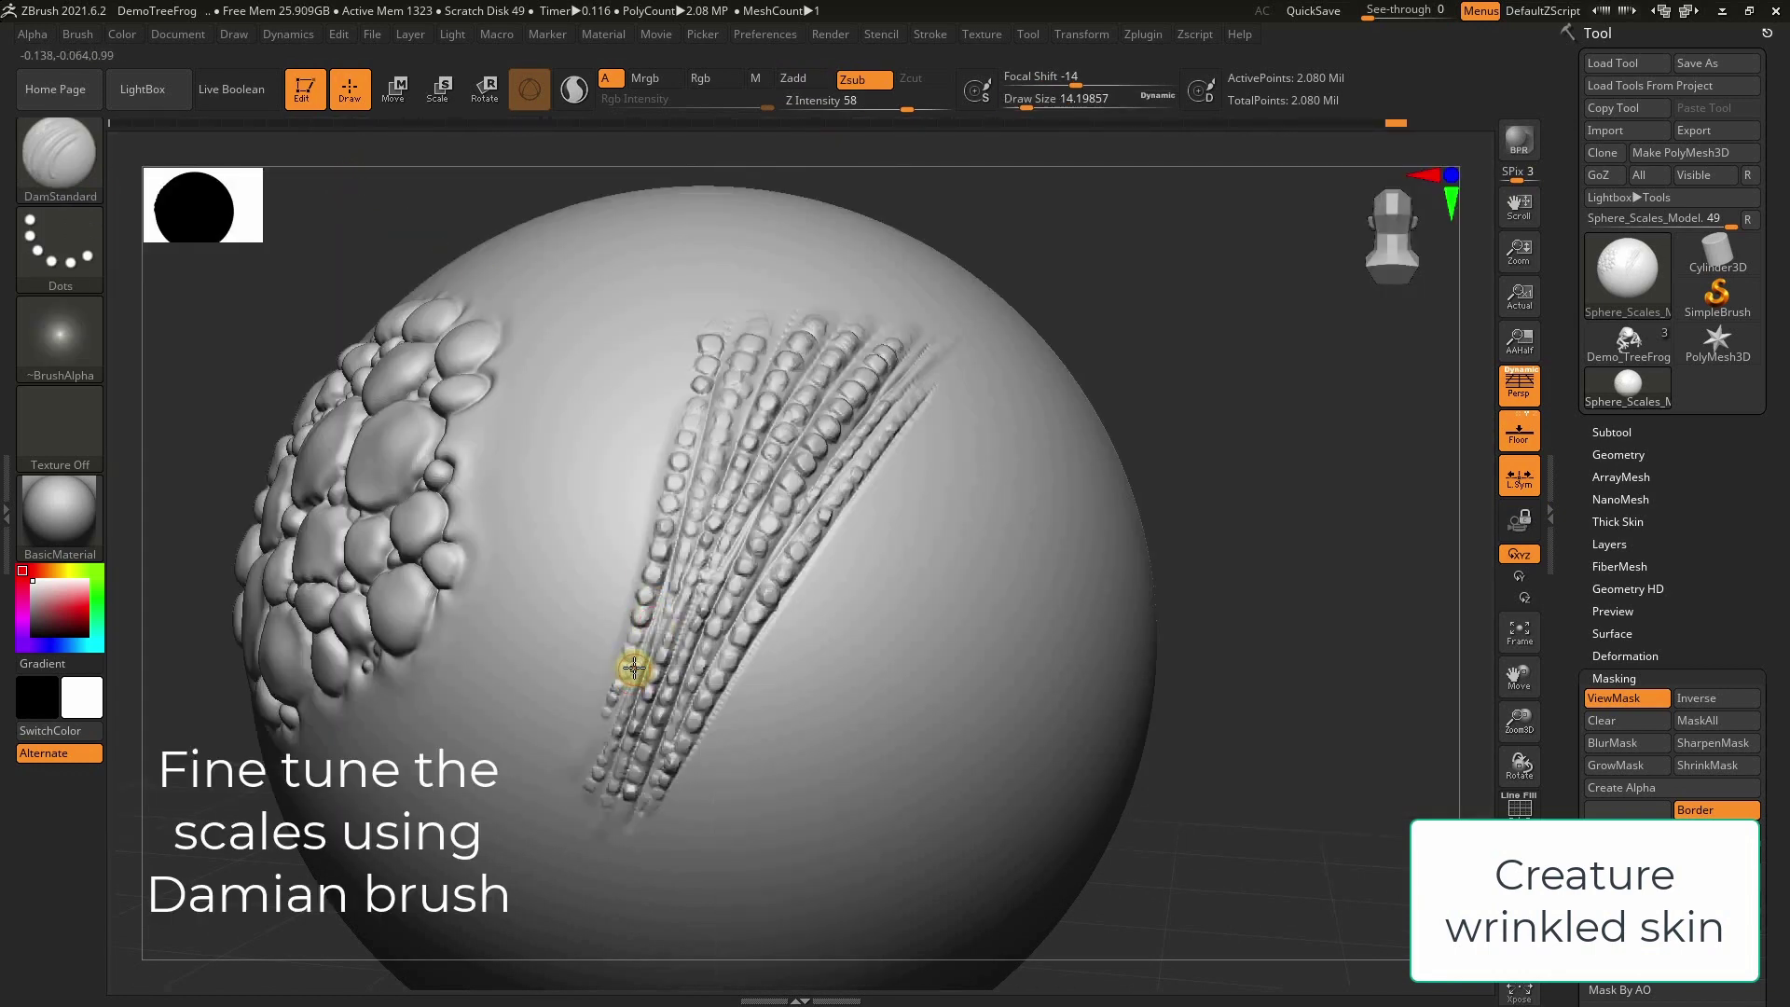
{"action": "left_click_drag", "start_coordinate": [593, 746], "coordinate": [651, 571]}
{"action": "left_click_drag", "start_coordinate": [611, 671], "coordinate": [643, 550]}
{"action": "left_click_drag", "start_coordinate": [597, 758], "coordinate": [735, 439]}
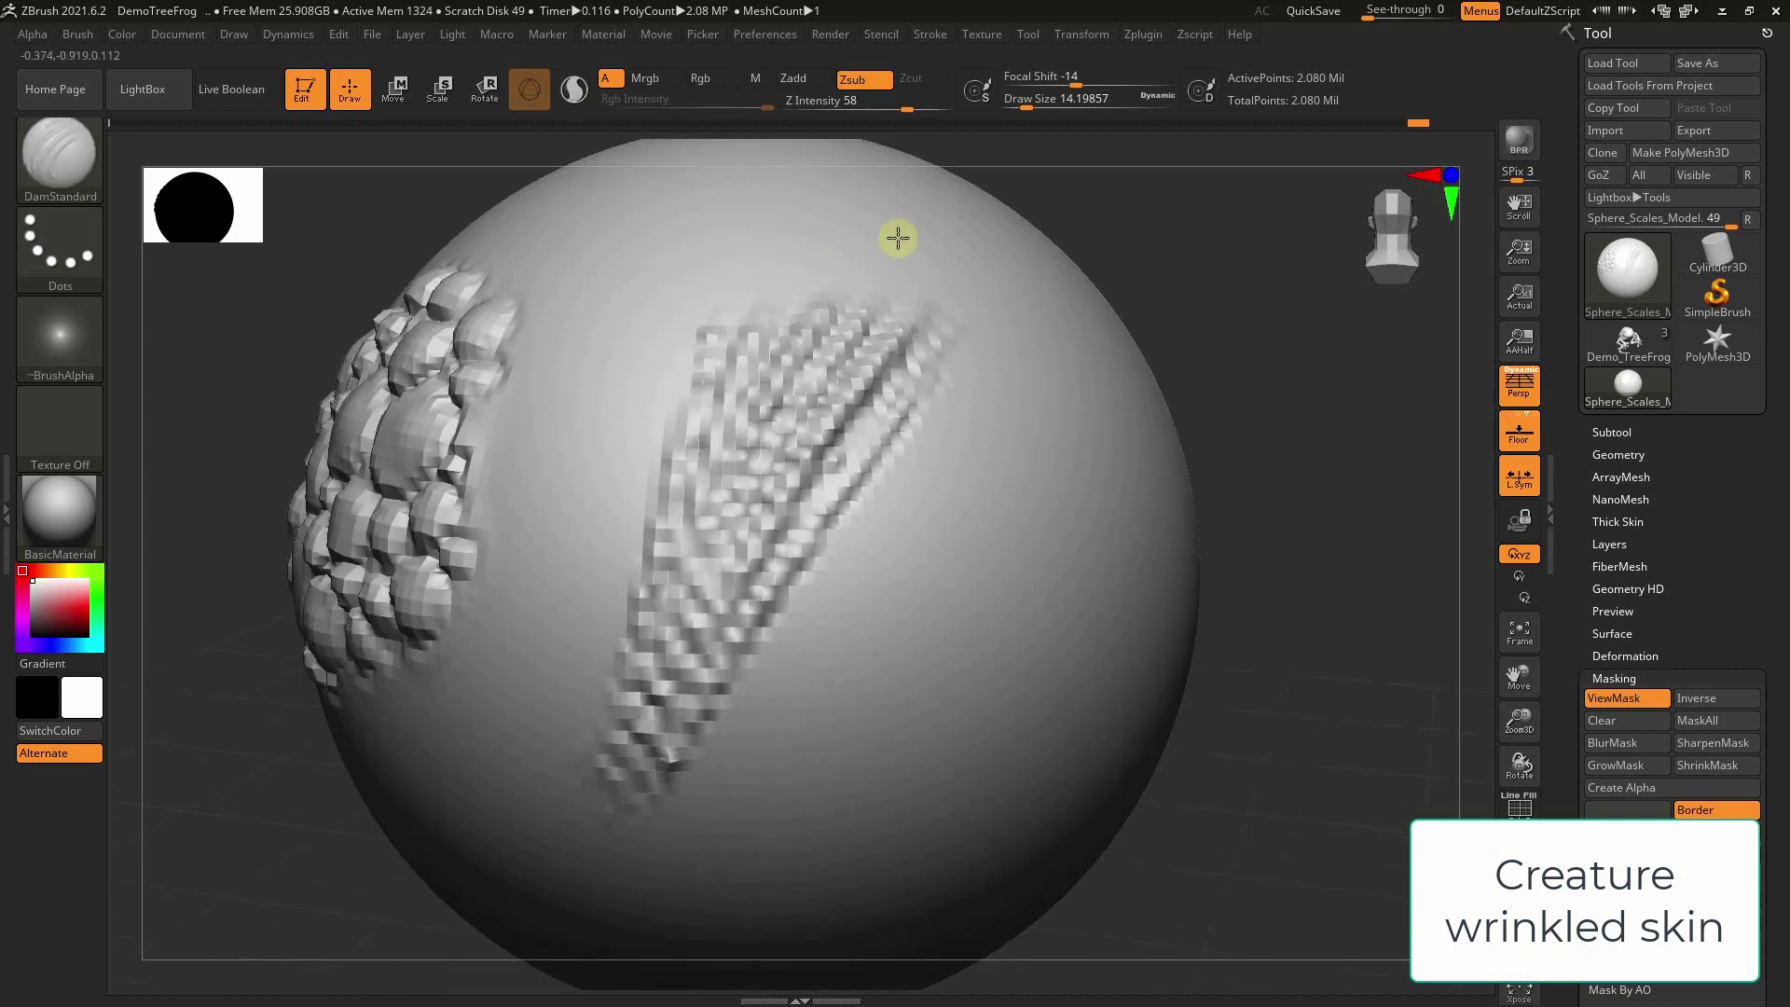
Carve further creases down and over the scale row, orbiting to inspect the scales
{"action": "right_click_drag", "start_coordinate": [730, 332], "coordinate": [899, 240]}
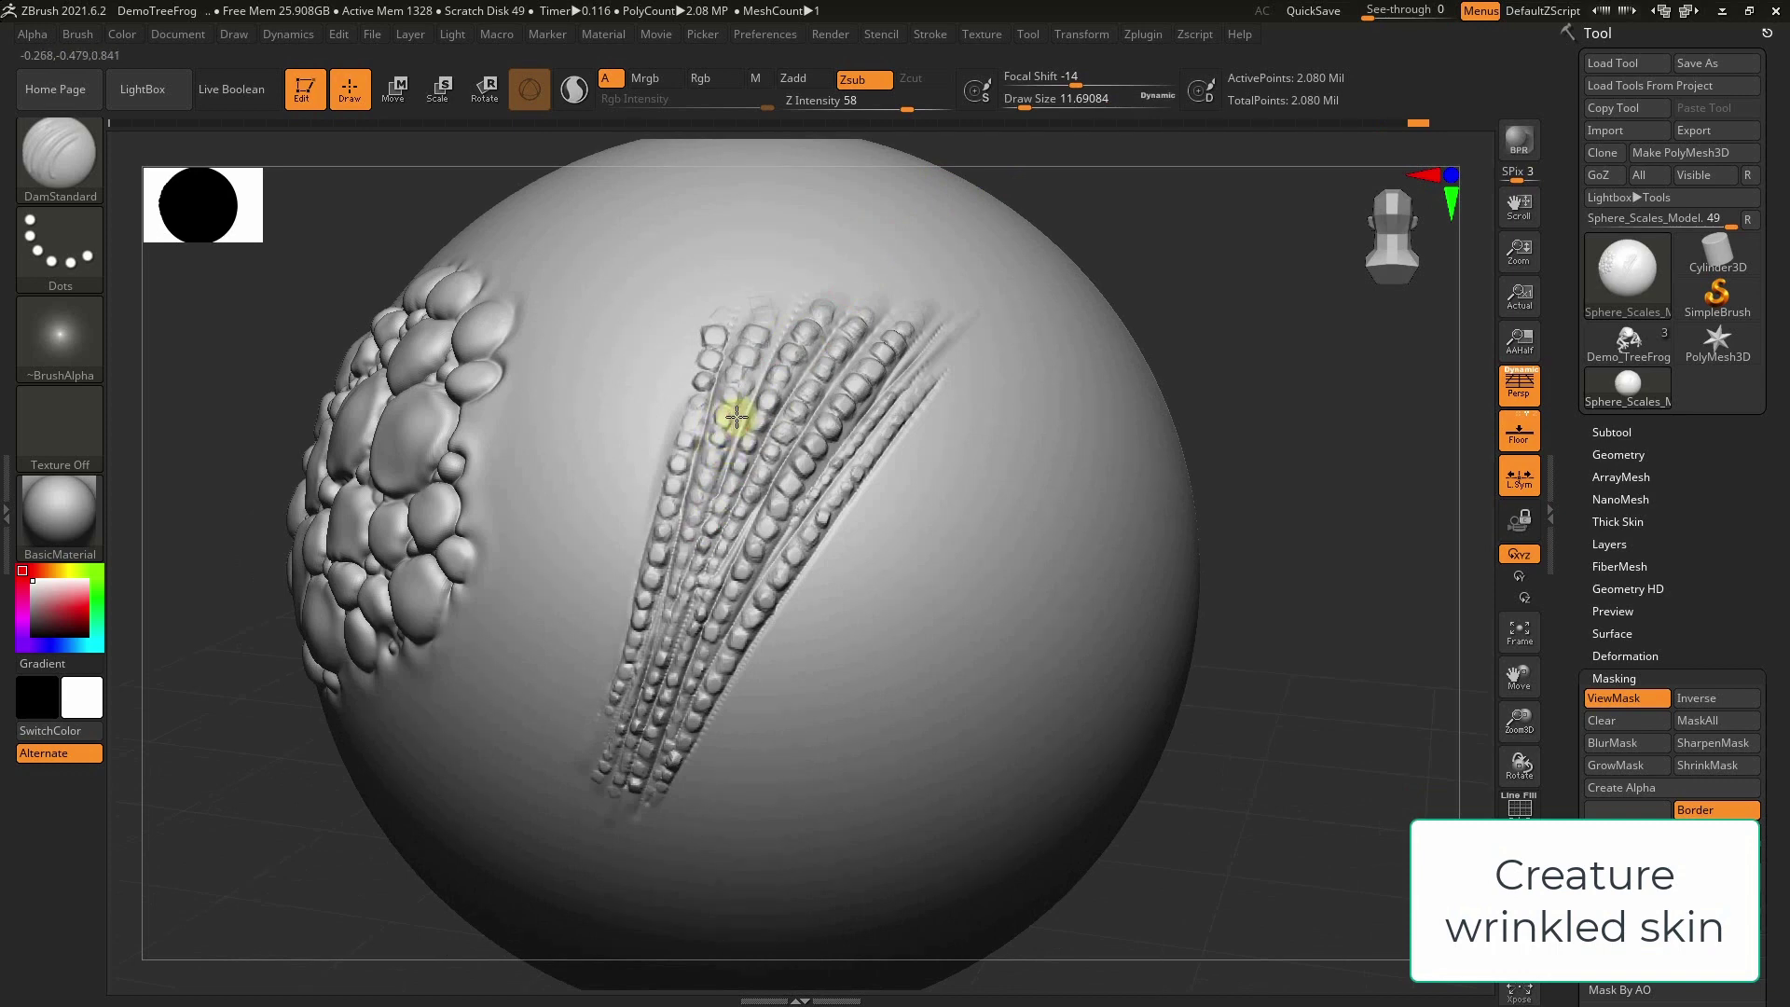
{"action": "mouse_move", "coordinate": [819, 276]}
{"action": "left_mouse_down"}
{"action": "mouse_move", "coordinate": [799, 472]}
{"action": "mouse_move", "coordinate": [643, 728]}
{"action": "left_mouse_up"}
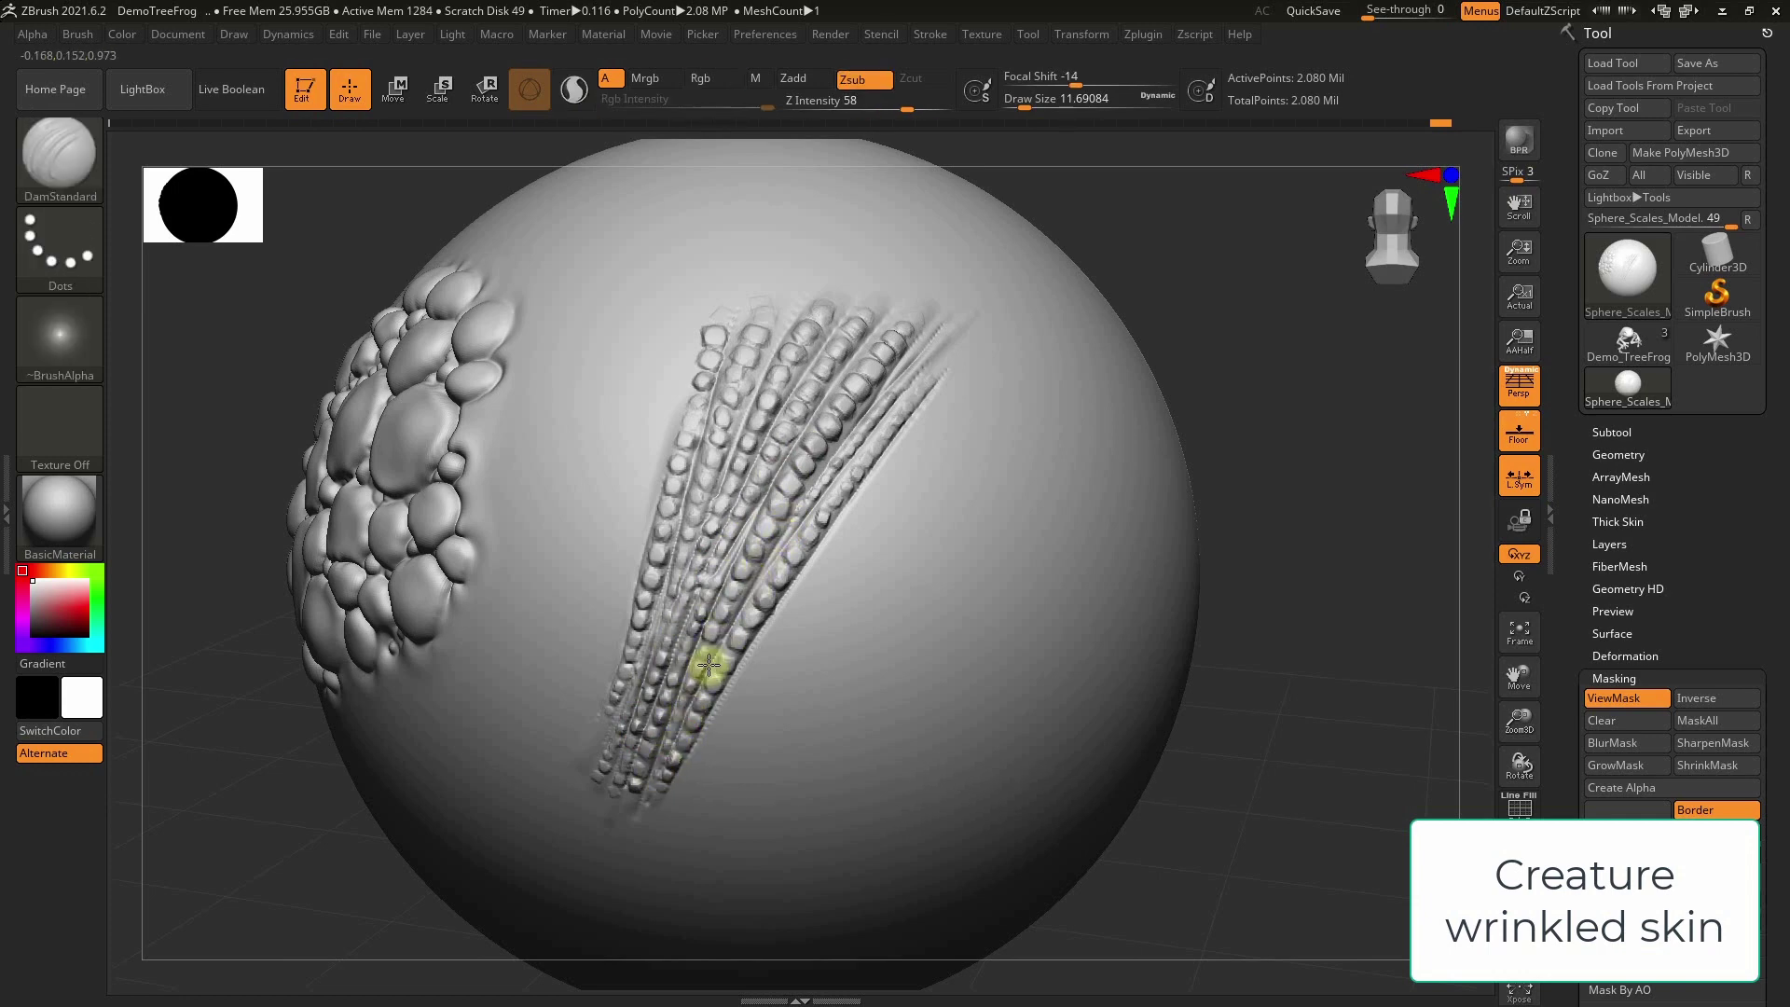
{"action": "left_click_drag", "start_coordinate": [765, 607], "coordinate": [727, 679]}
{"action": "right_click_drag", "start_coordinate": [727, 680], "coordinate": [986, 343]}
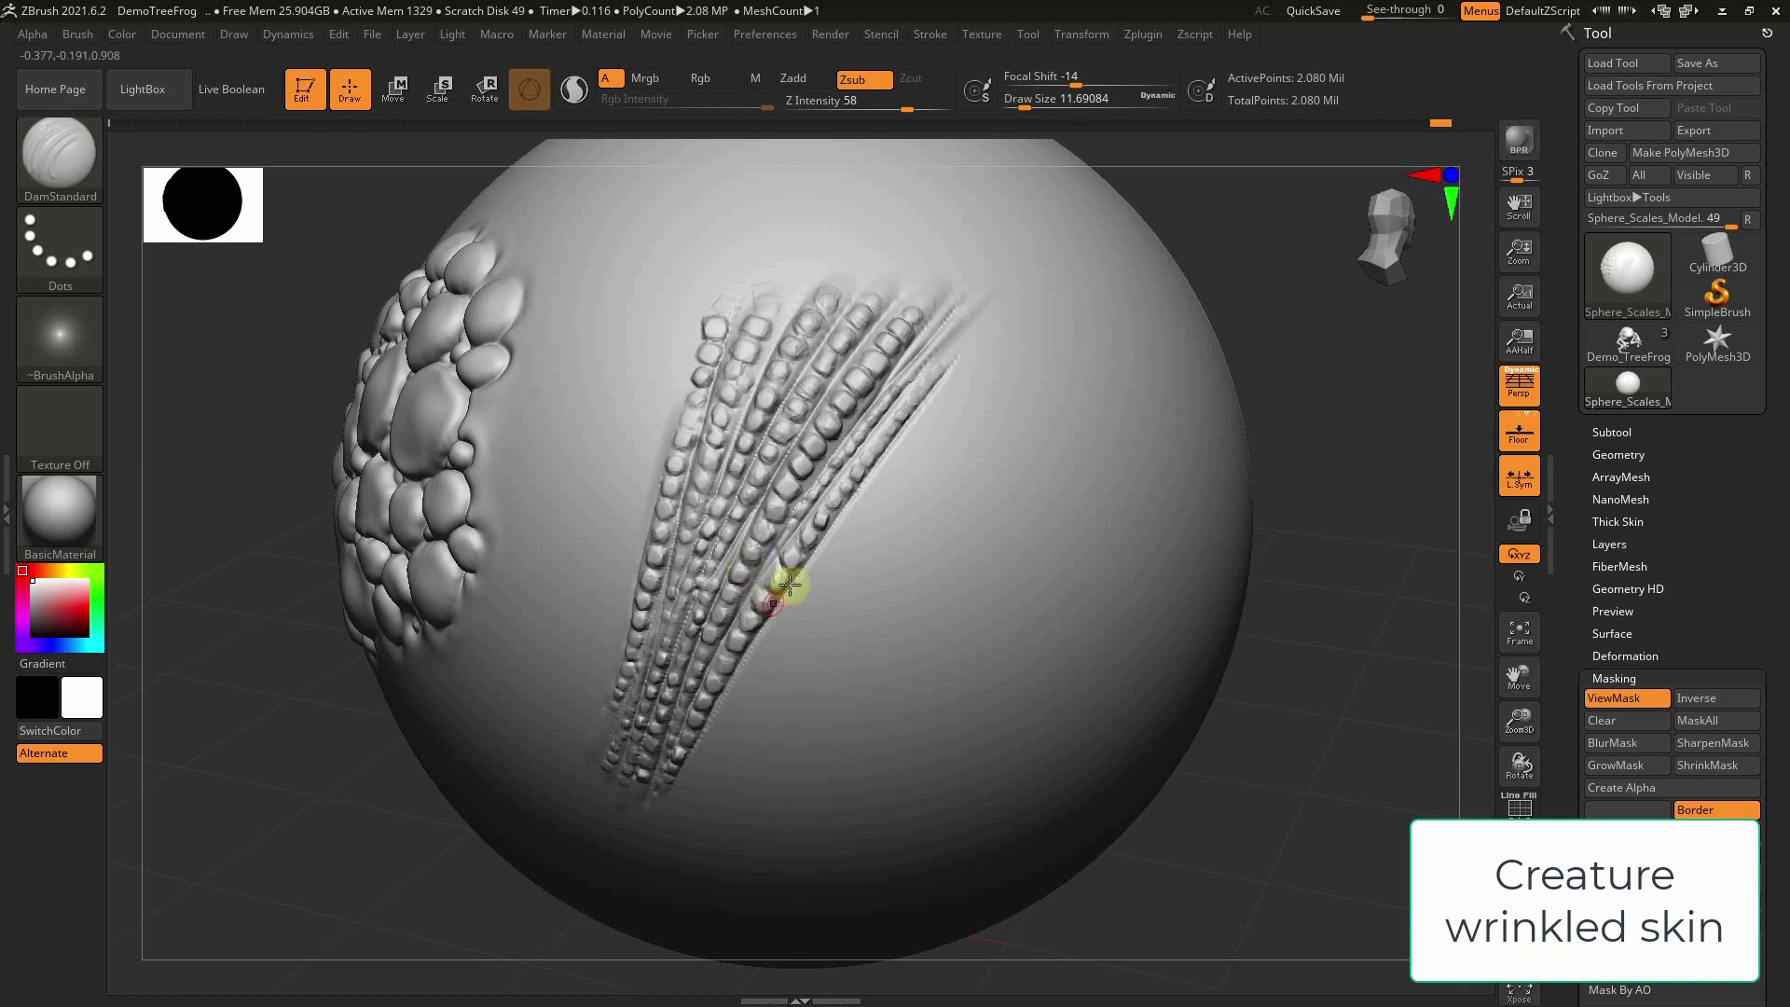
{"action": "left_click_drag", "start_coordinate": [1064, 324], "coordinate": [855, 446]}
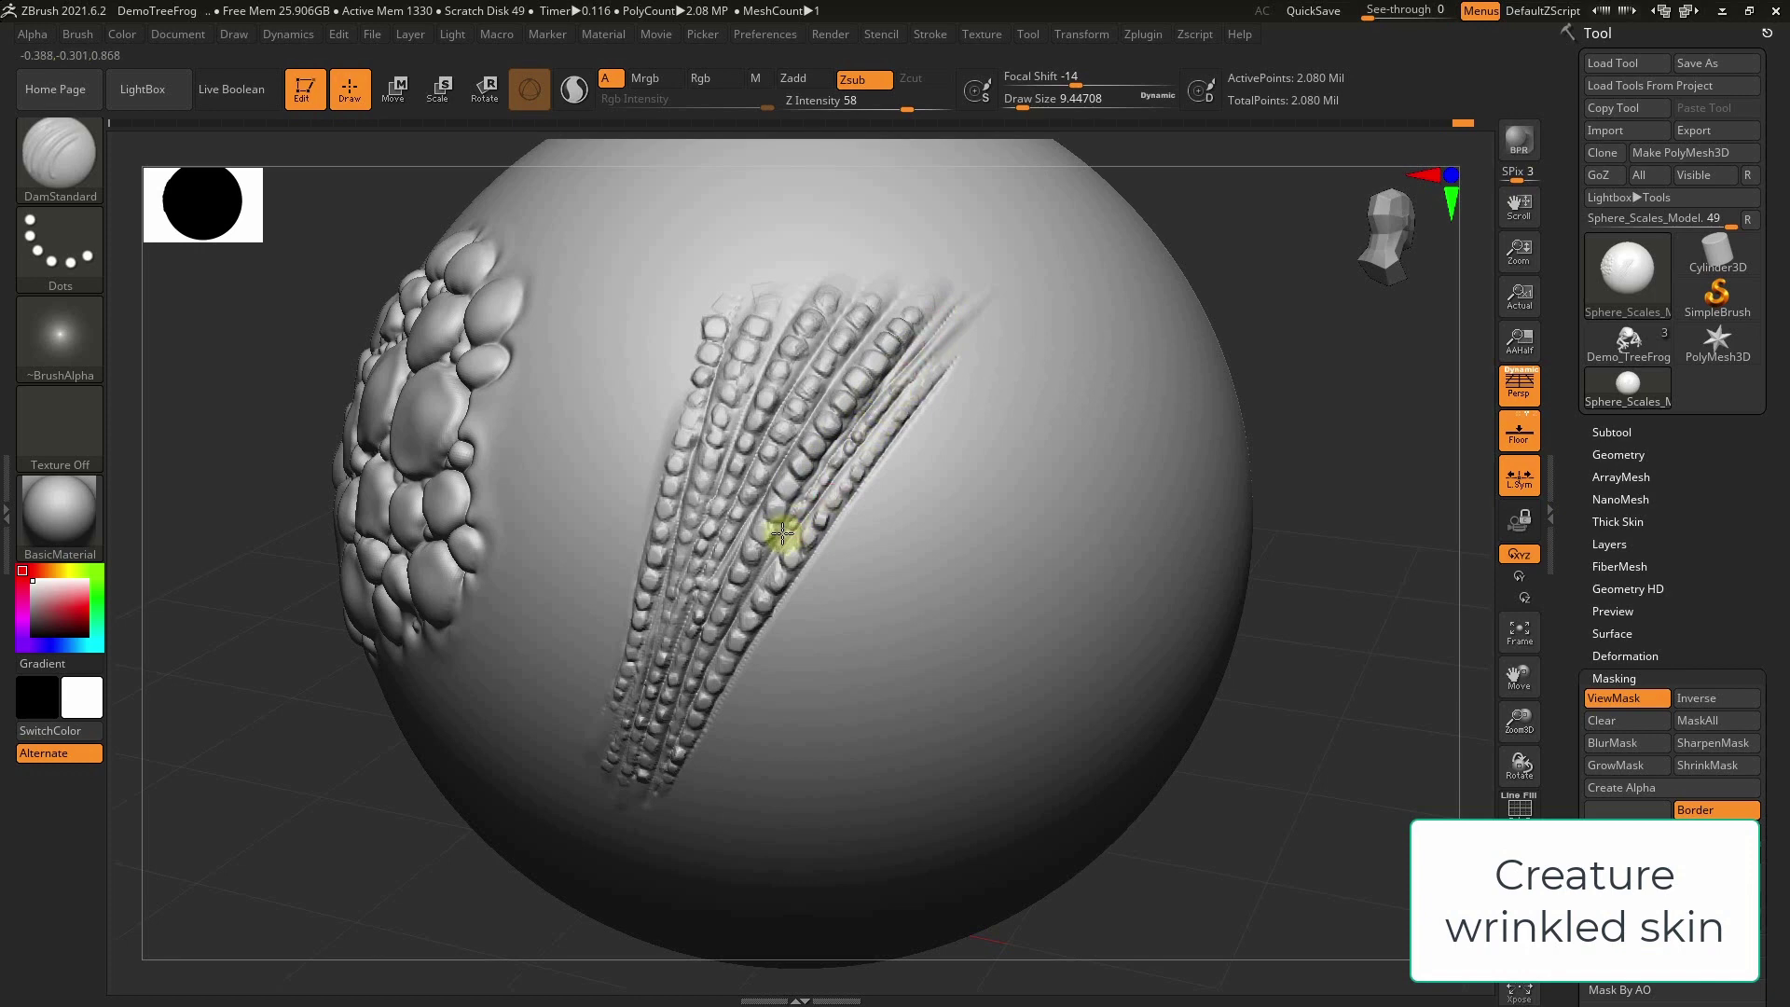
{"action": "left_click_drag", "start_coordinate": [1259, 342], "coordinate": [1031, 352]}
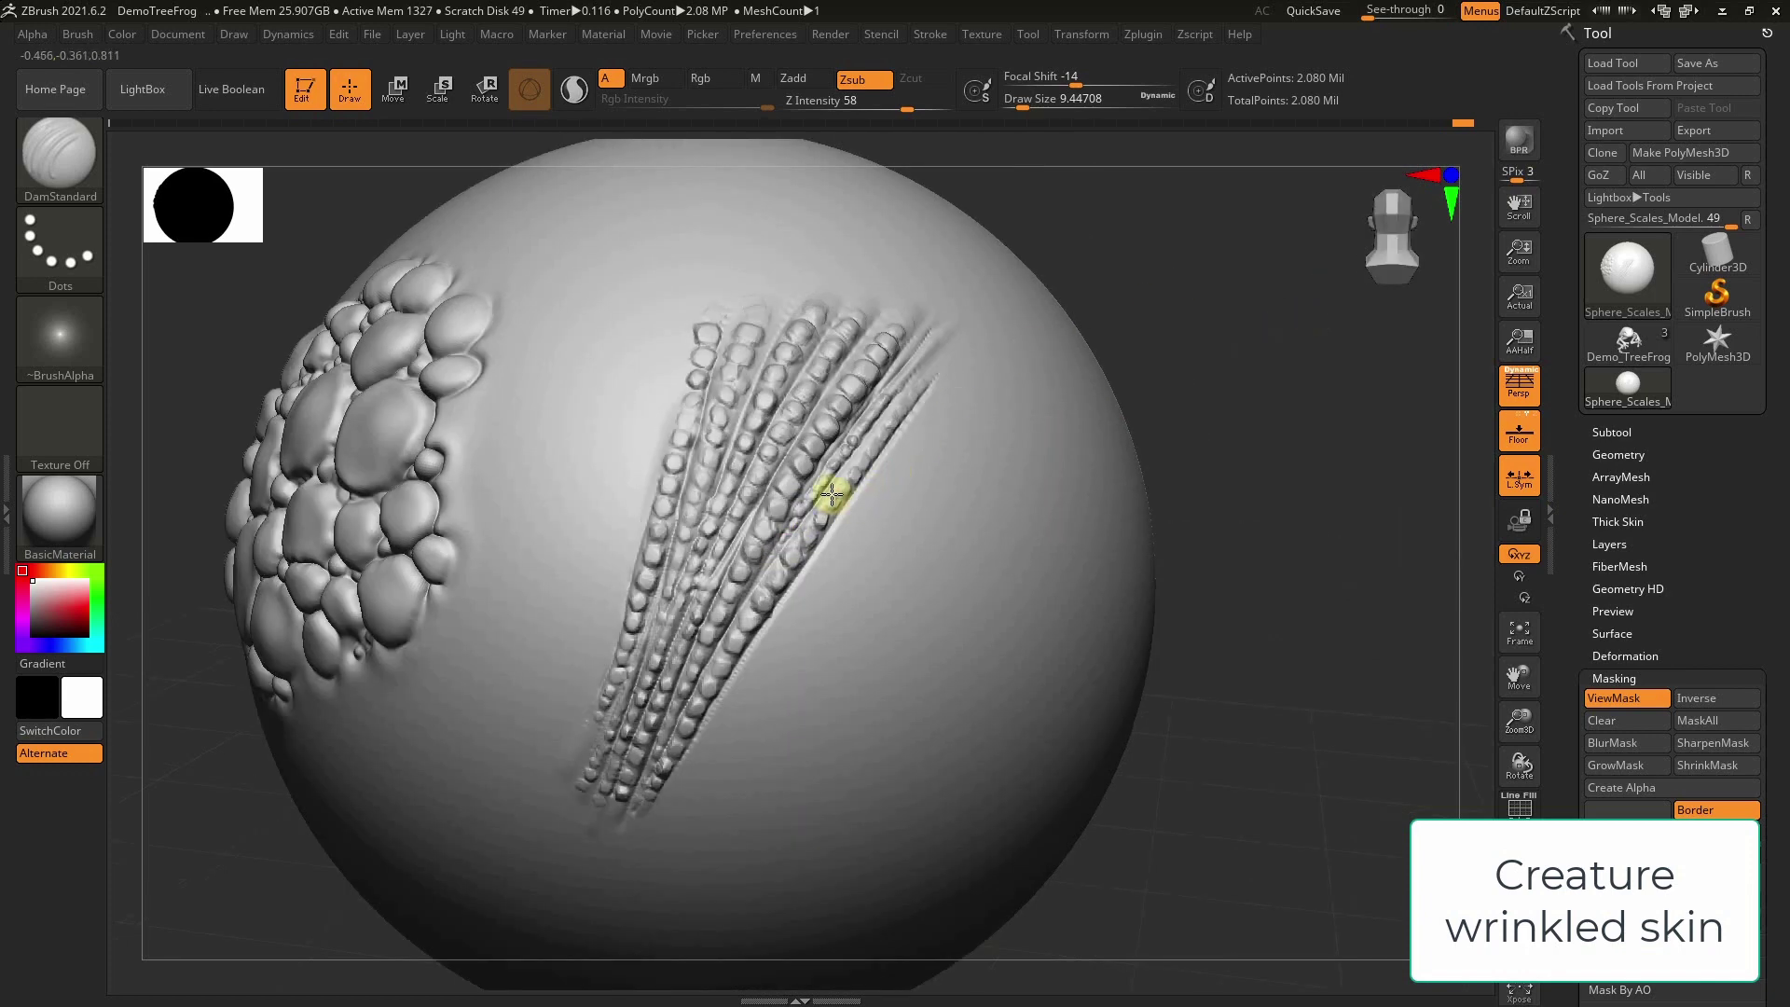
{"action": "left_click_drag", "start_coordinate": [1150, 259], "coordinate": [848, 478]}
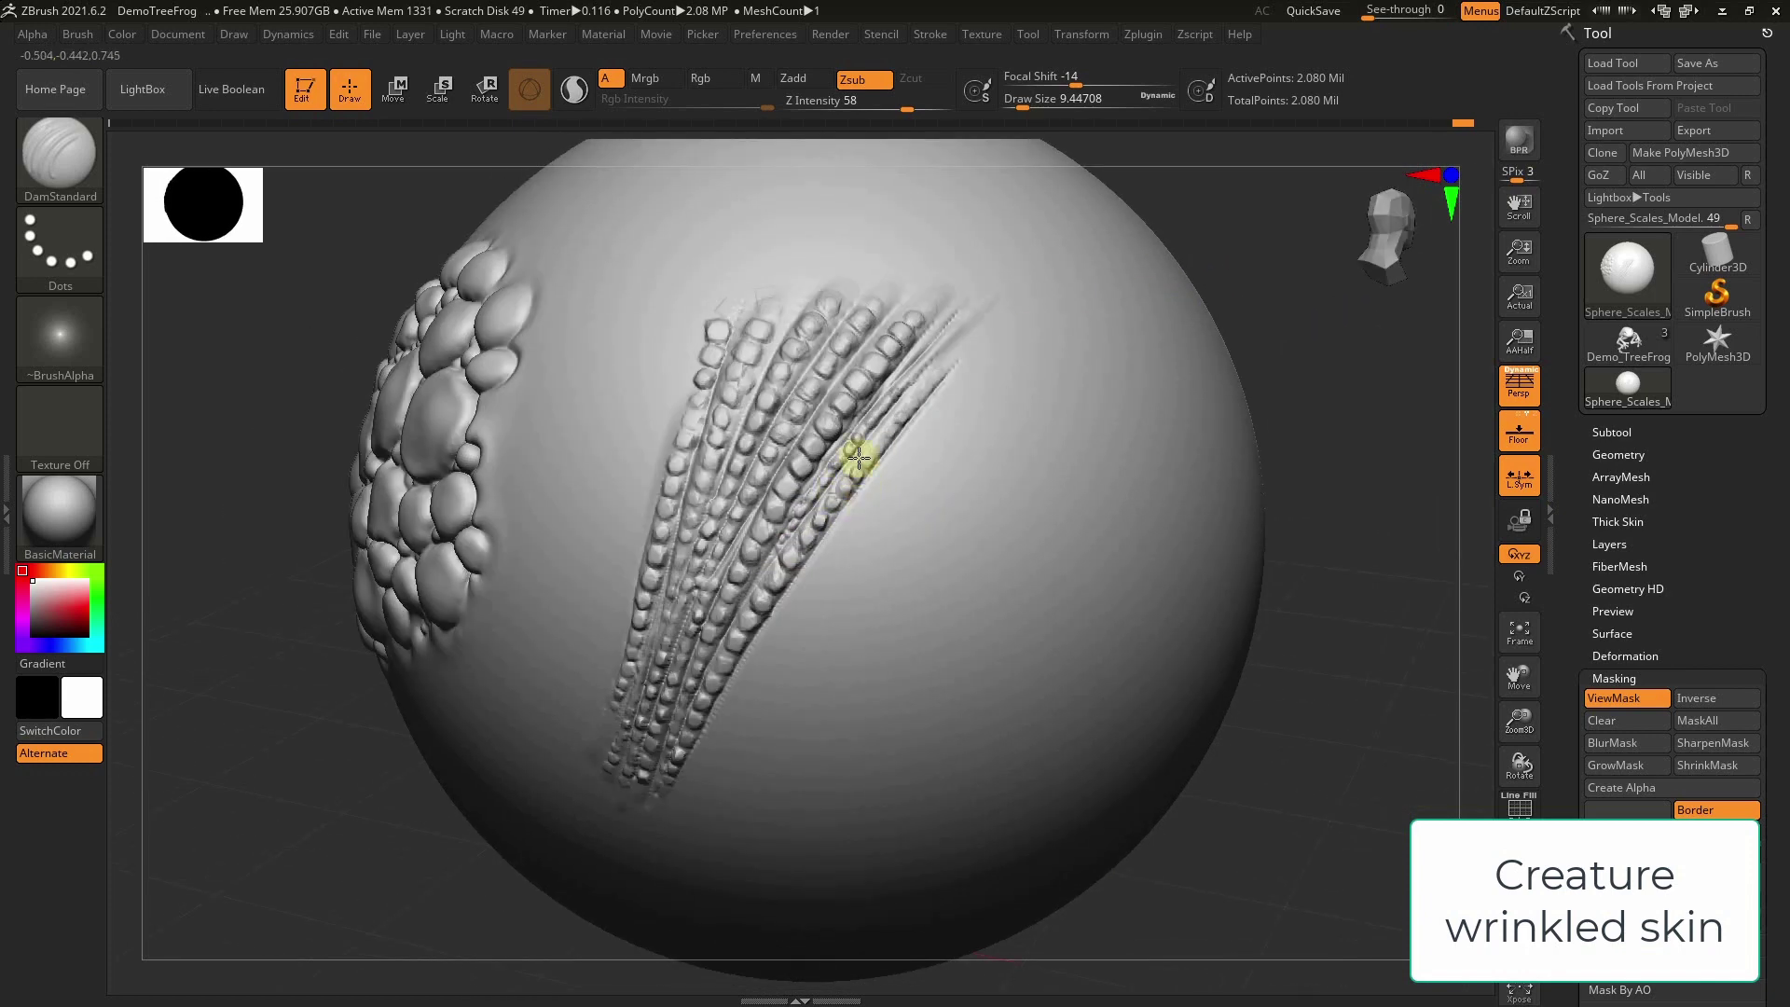
{"action": "left_click_drag", "start_coordinate": [1150, 272], "coordinate": [897, 427]}
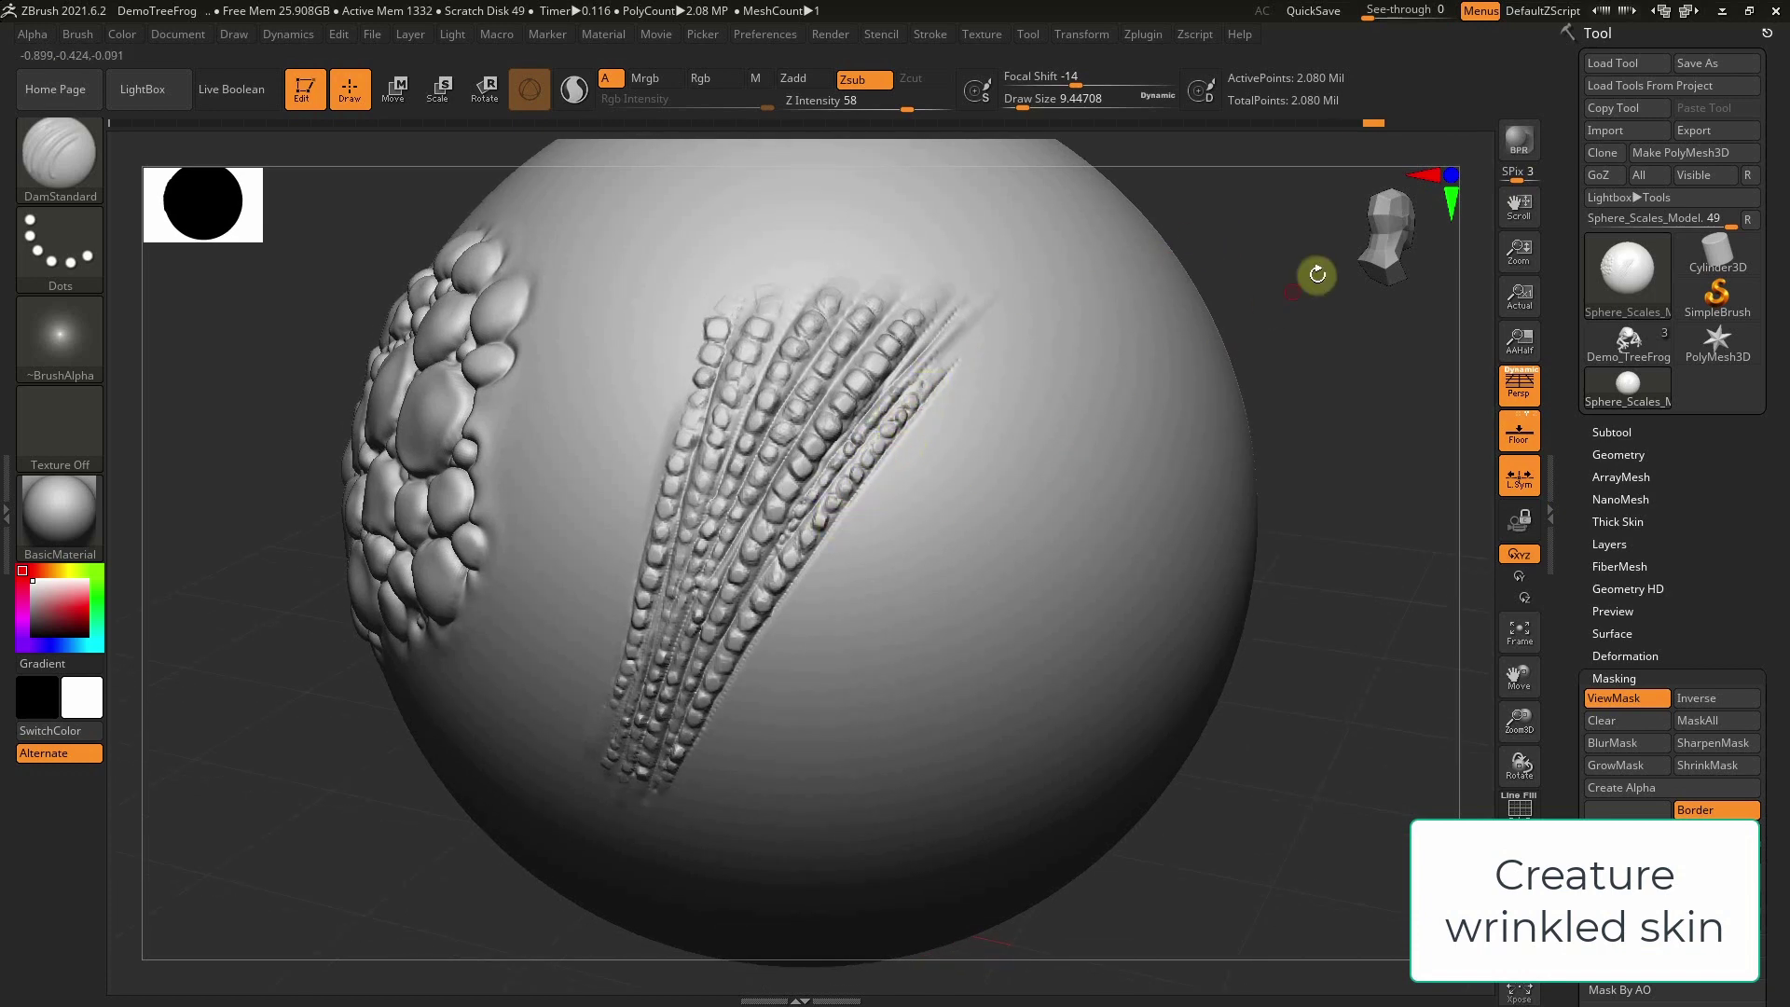
{"action": "mouse_move", "coordinate": [1314, 271]}
{"action": "left_mouse_down"}
{"action": "mouse_move", "coordinate": [791, 568]}
{"action": "mouse_move", "coordinate": [775, 605]}
{"action": "left_mouse_up"}
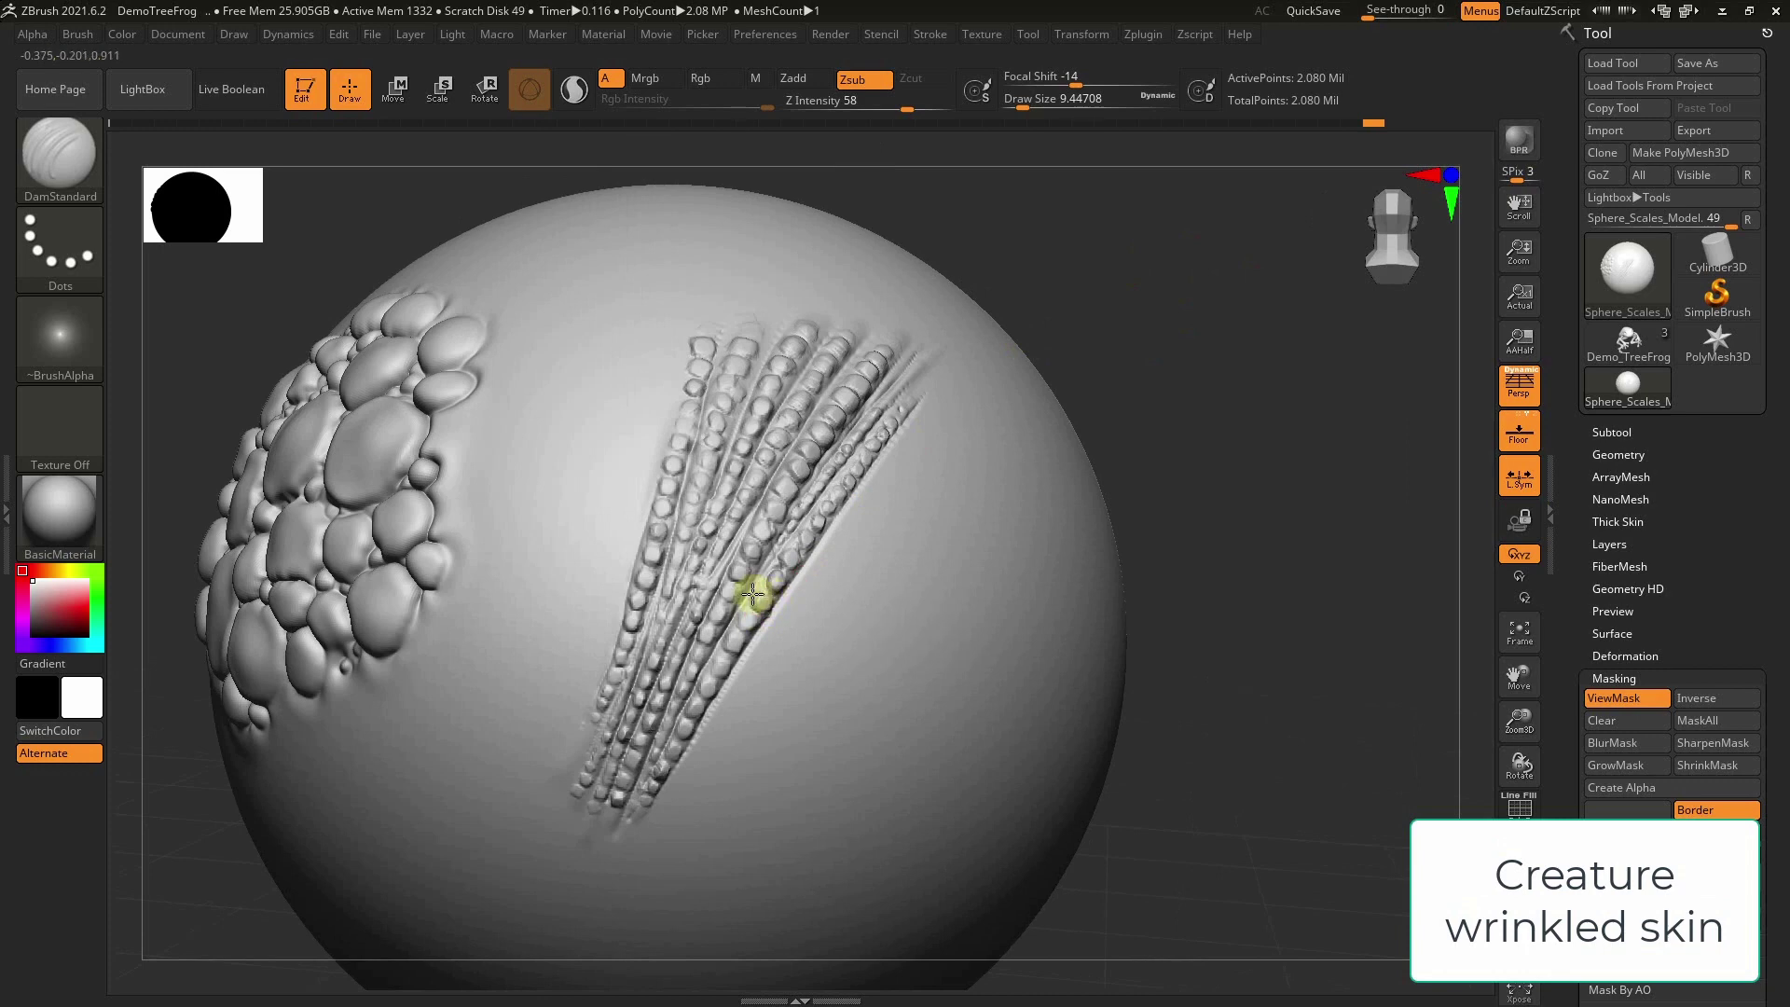
Carve a short line of small dots on the ridges, with brush size reduced to about 5.75
{"action": "left_click_drag", "start_coordinate": [666, 610], "coordinate": [667, 639]}
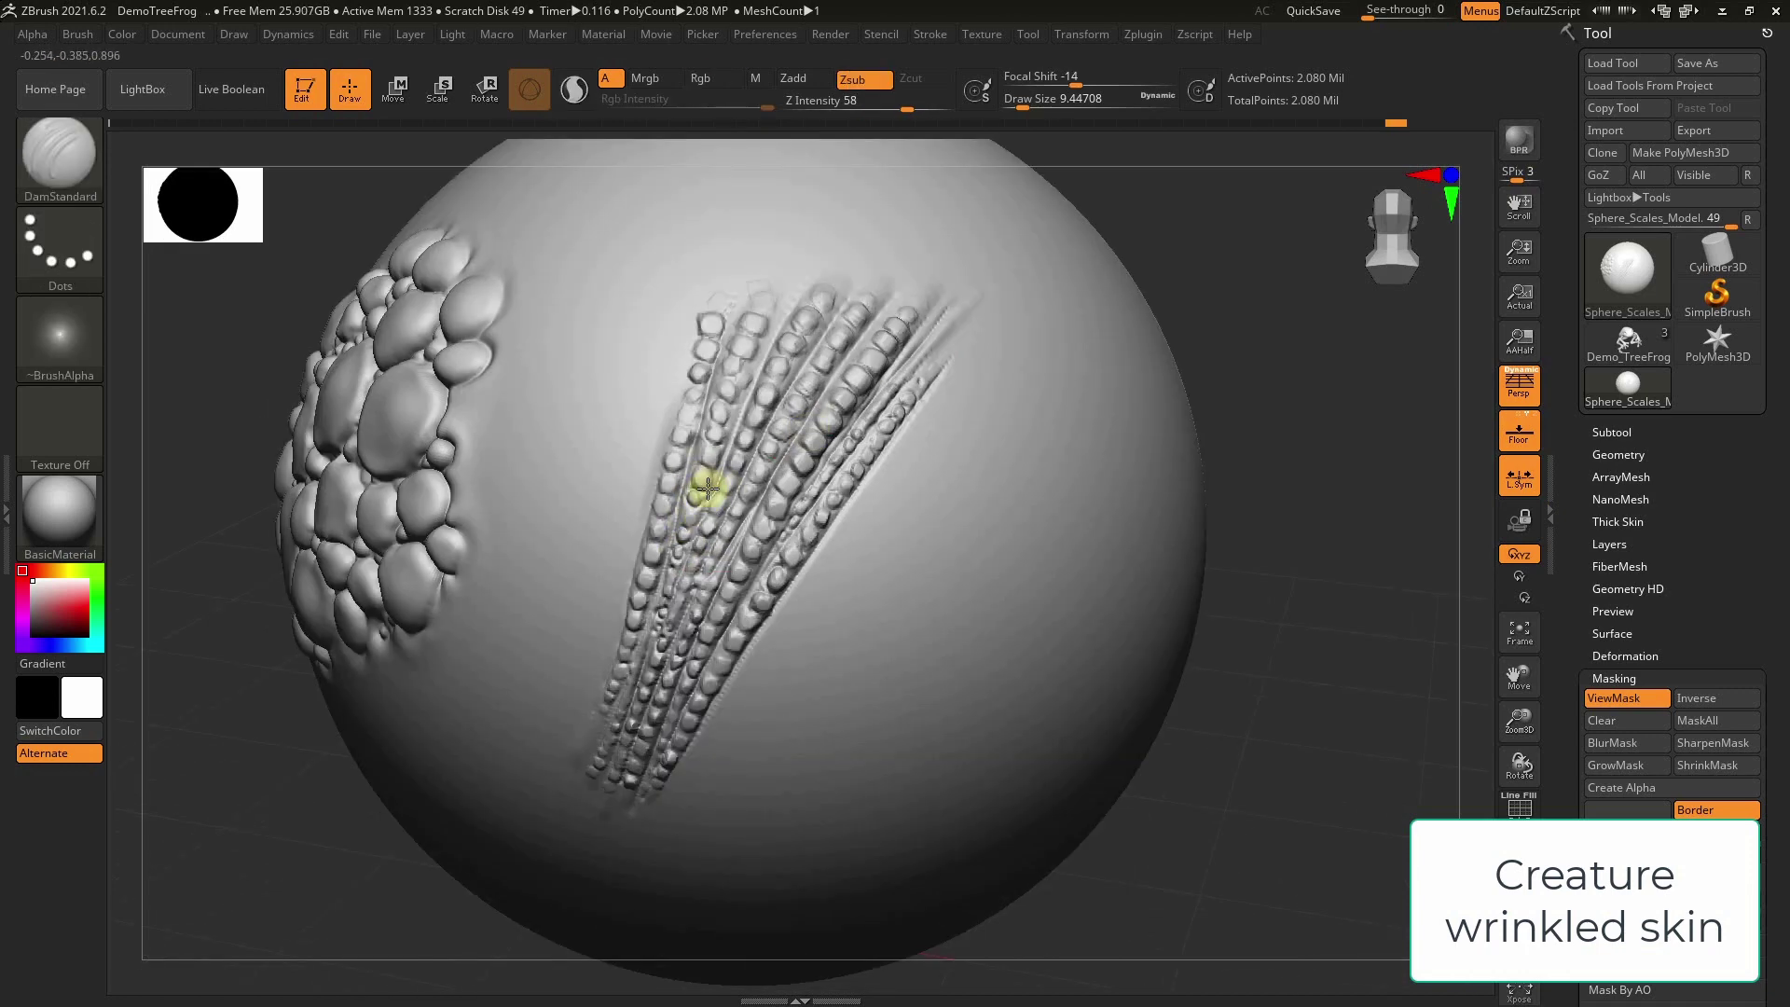
{"action": "mouse_move", "coordinate": [1088, 289]}
{"action": "left_mouse_down"}
{"action": "mouse_move", "coordinate": [1171, 287]}
{"action": "mouse_move", "coordinate": [1156, 335]}
{"action": "left_mouse_up"}
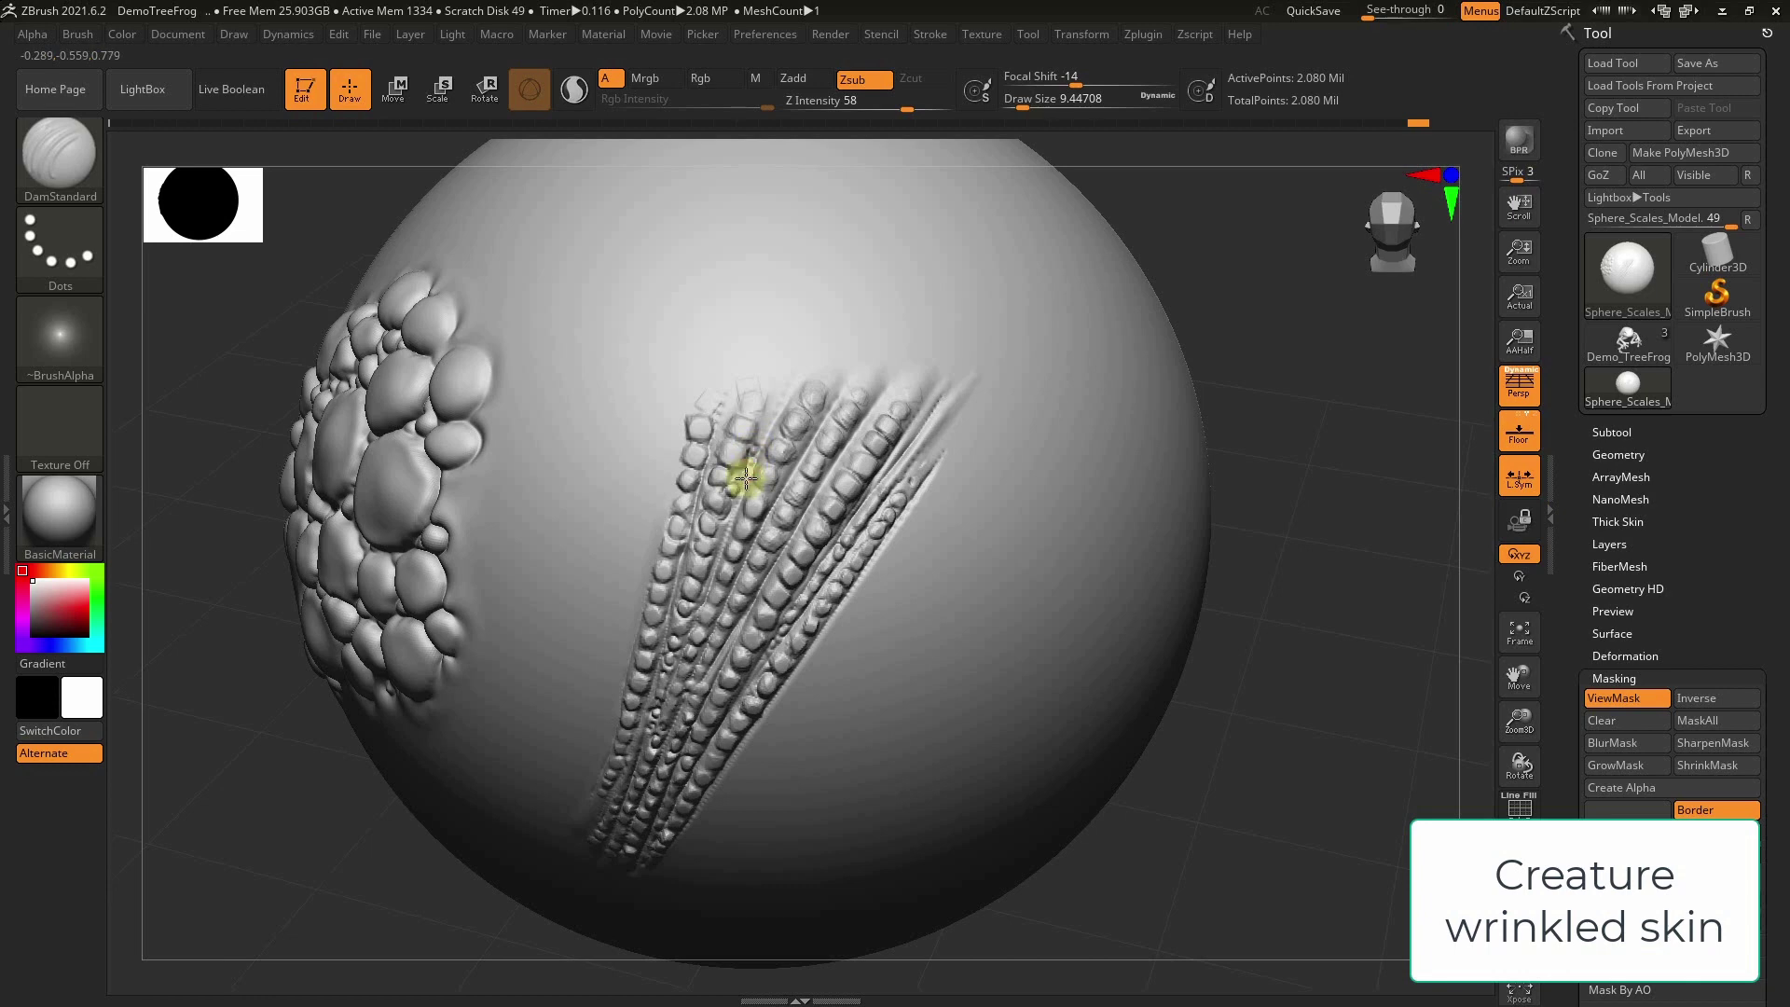
{"action": "left_click_drag", "start_coordinate": [1134, 314], "coordinate": [947, 339]}
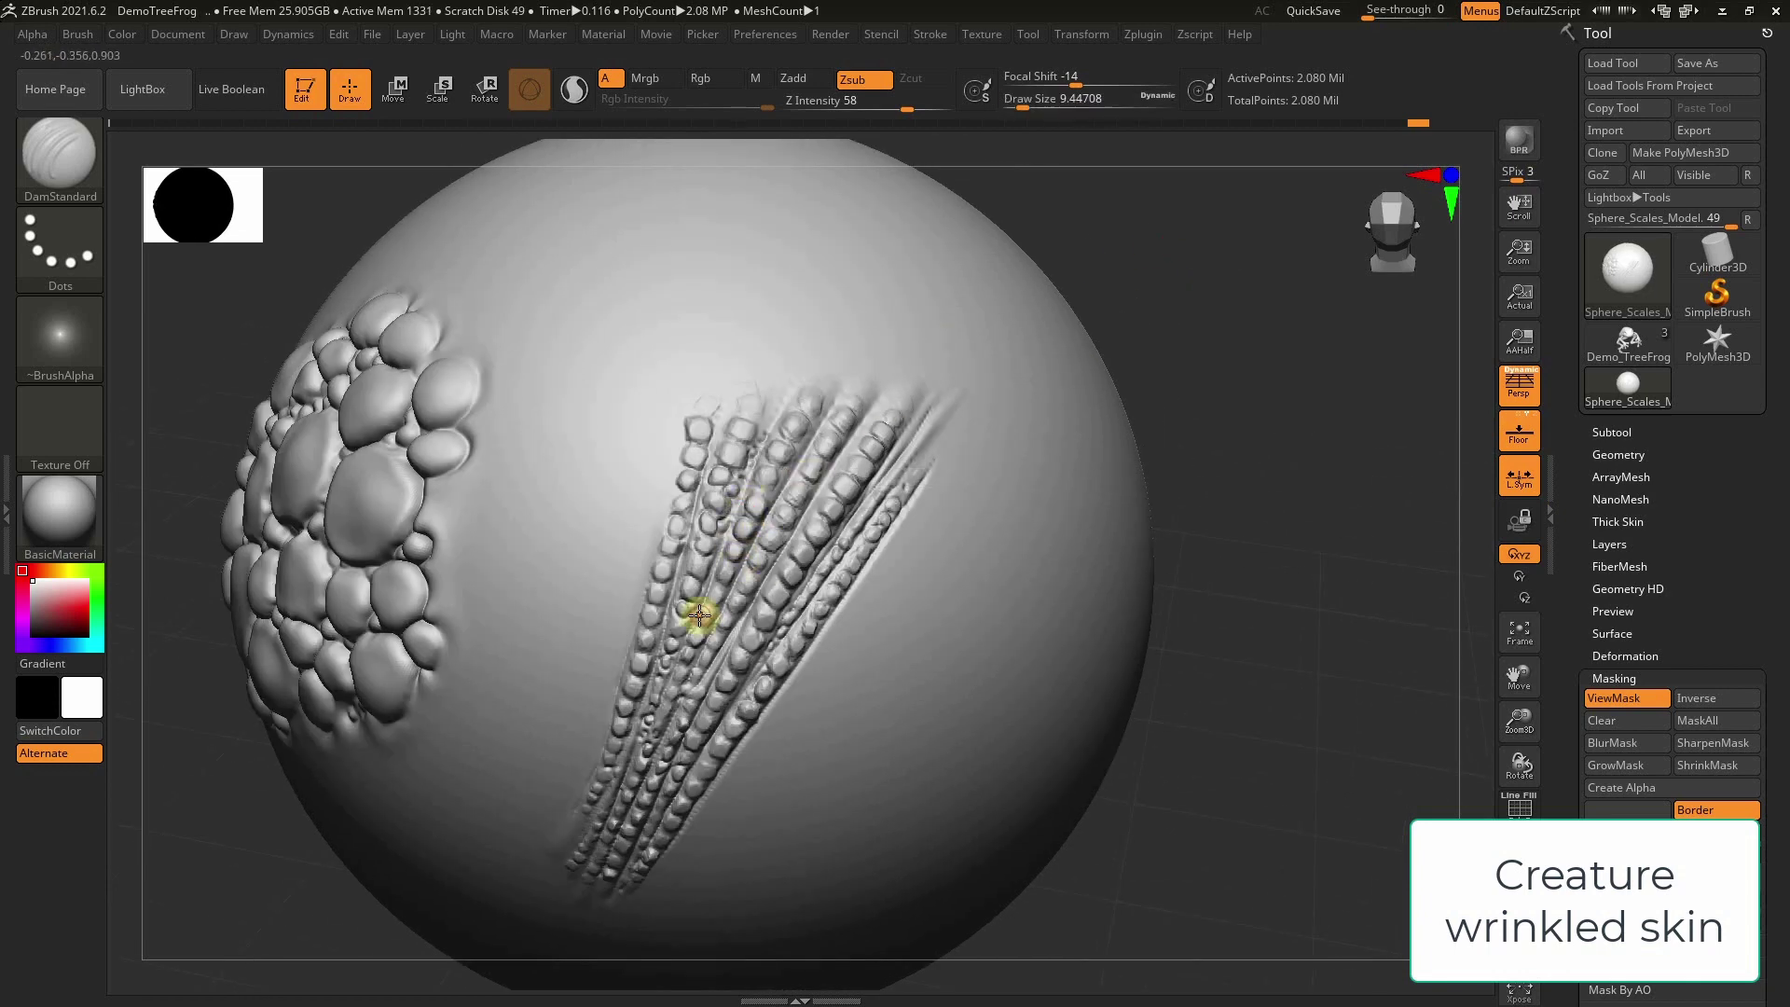
{"action": "key", "text": "bracketright"}
{"action": "key", "text": "bracketright"}
{"action": "key", "text": "bracketright"}
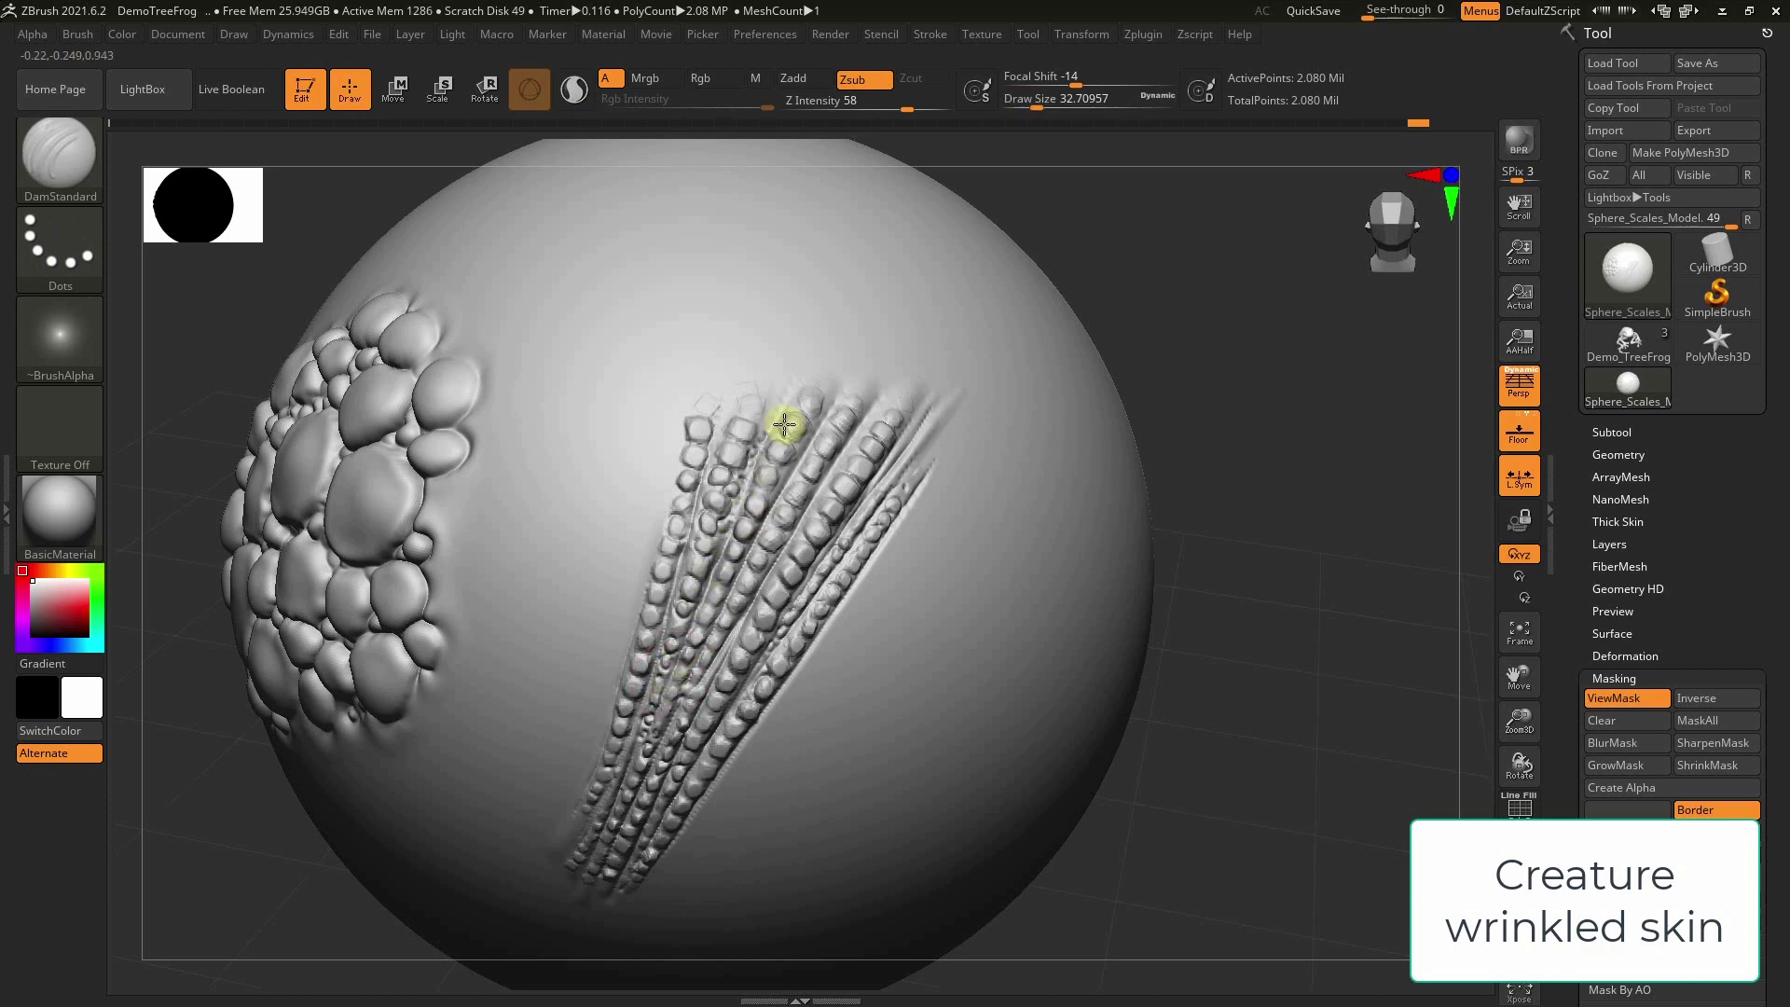
{"action": "left_click_drag", "start_coordinate": [1058, 280], "coordinate": [928, 387]}
{"action": "key", "text": "bracketleft"}
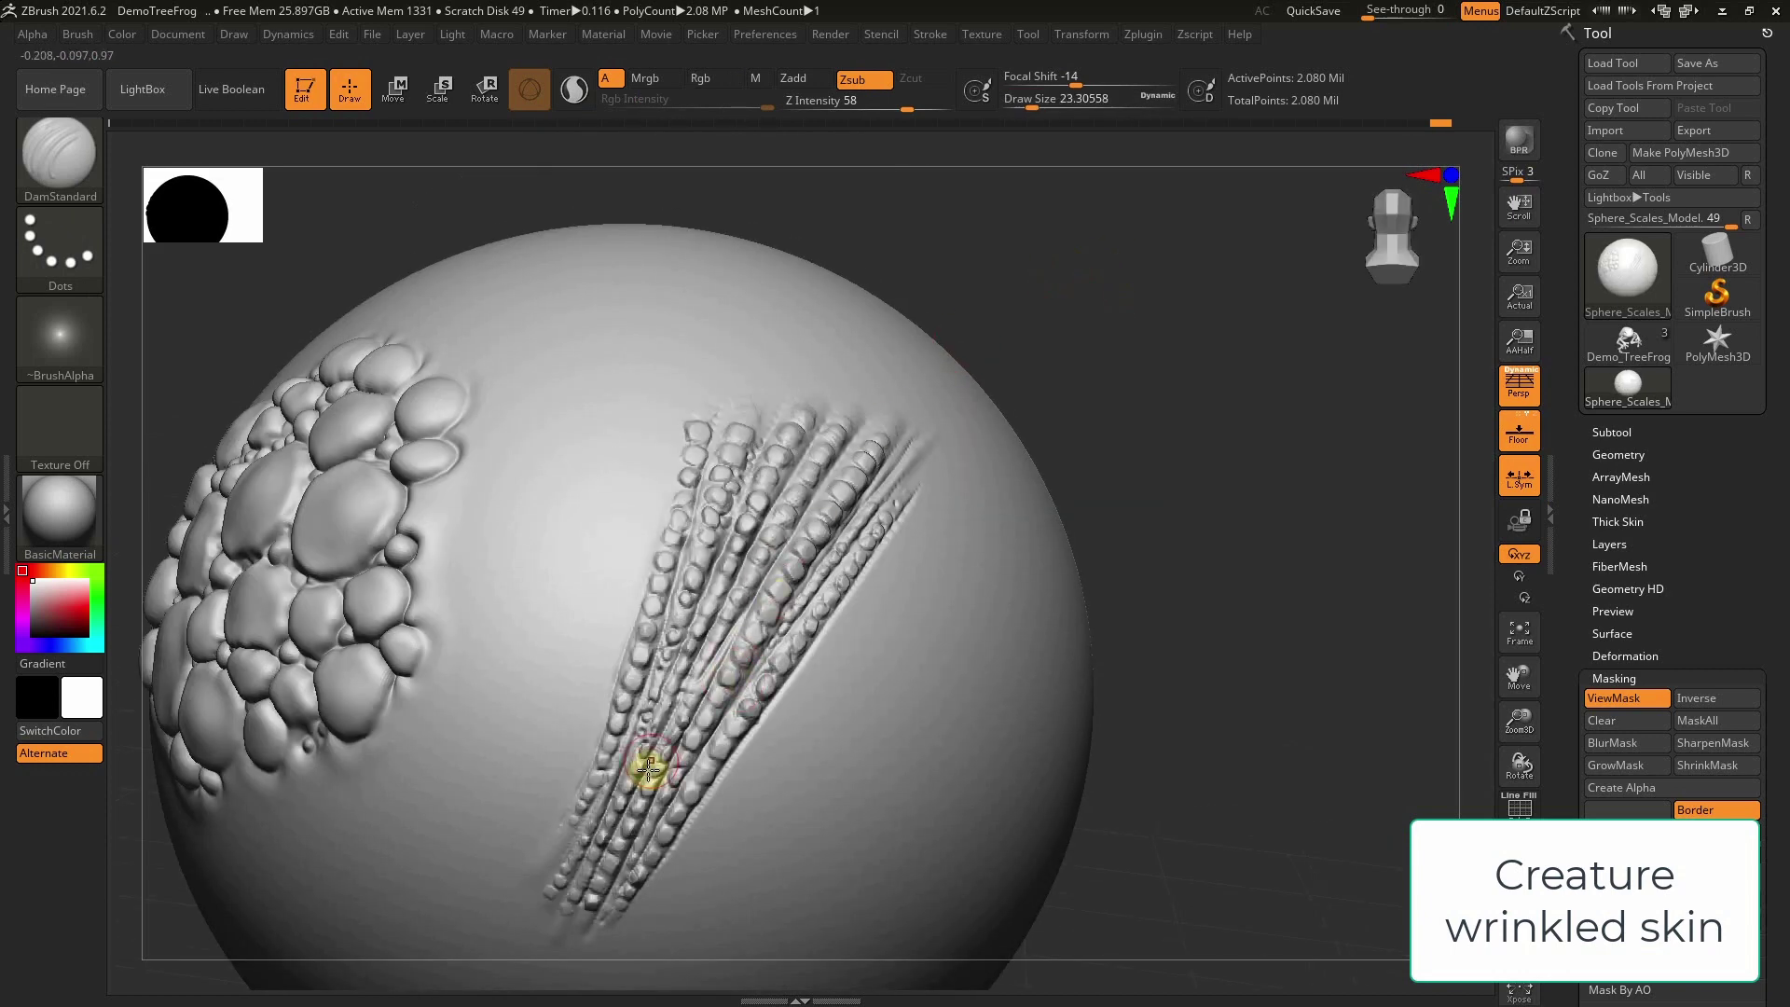
{"action": "key", "text": "s"}
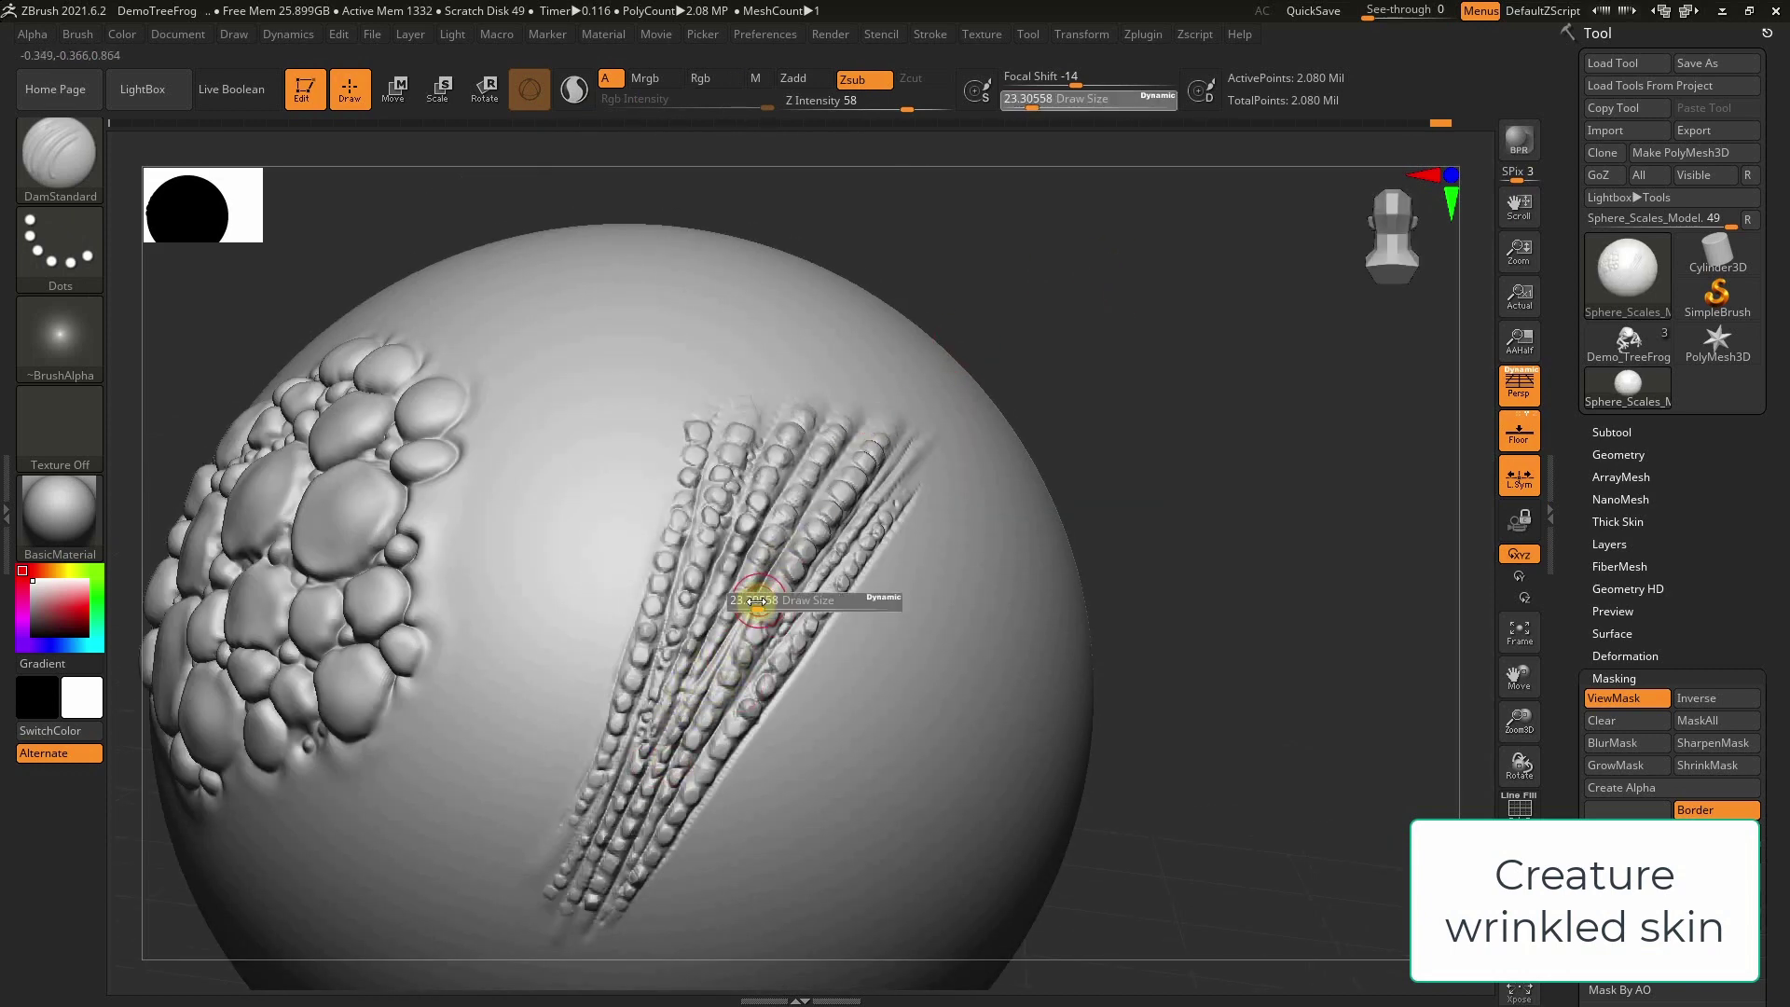
{"action": "left_click_drag", "start_coordinate": [757, 602], "coordinate": [742, 587]}
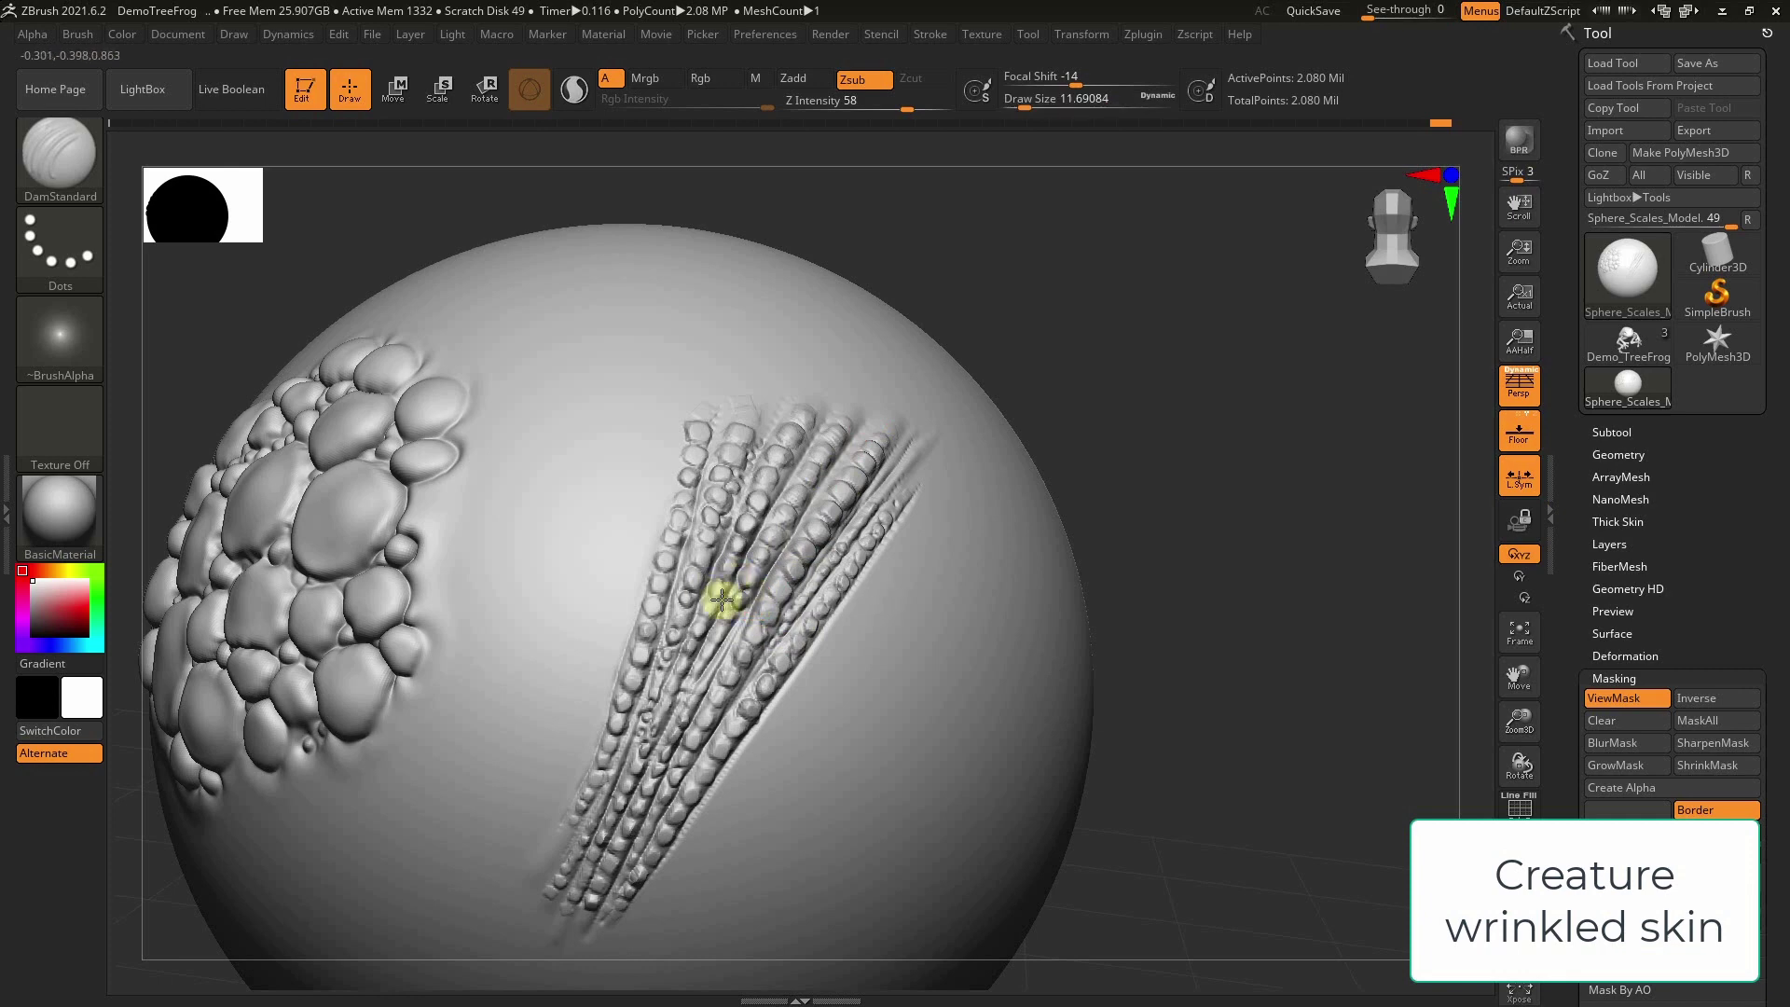
{"action": "left_click_drag", "start_coordinate": [962, 371], "coordinate": [855, 399]}
{"action": "key", "text": "bracketleft"}
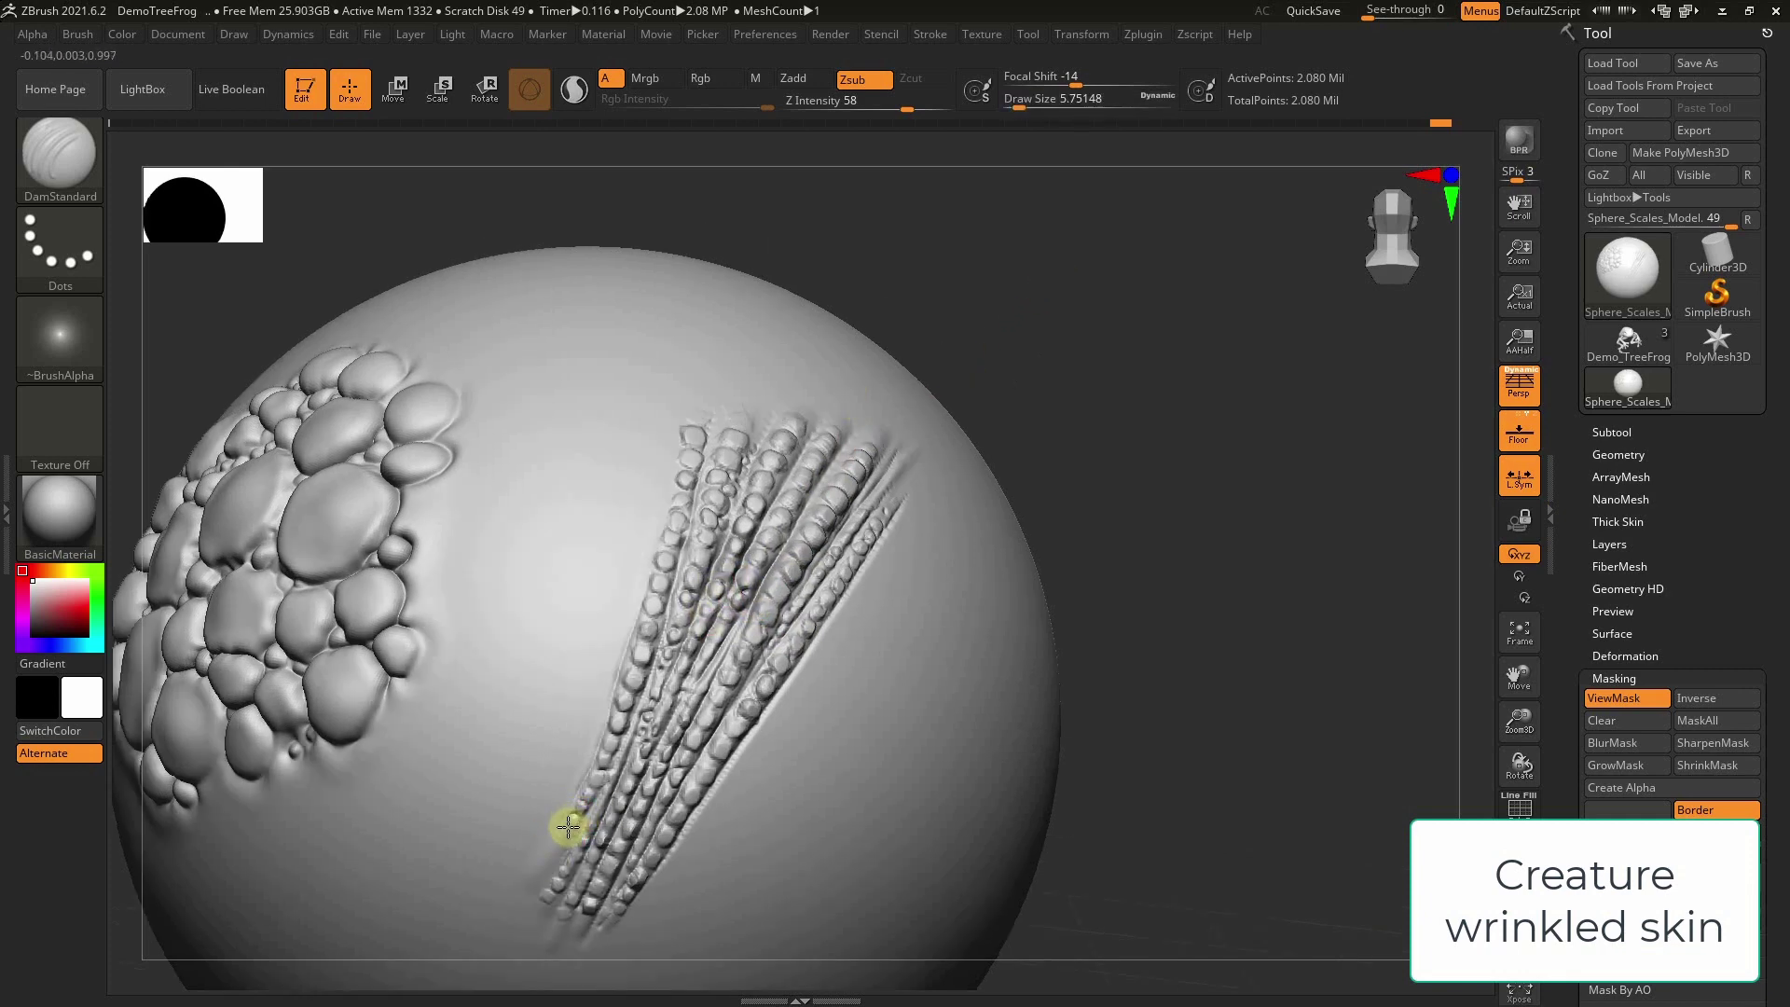
Sculpt new small scale bumps near the lower end and touch up the carved strokes
{"action": "left_click_drag", "start_coordinate": [581, 793], "coordinate": [599, 762]}
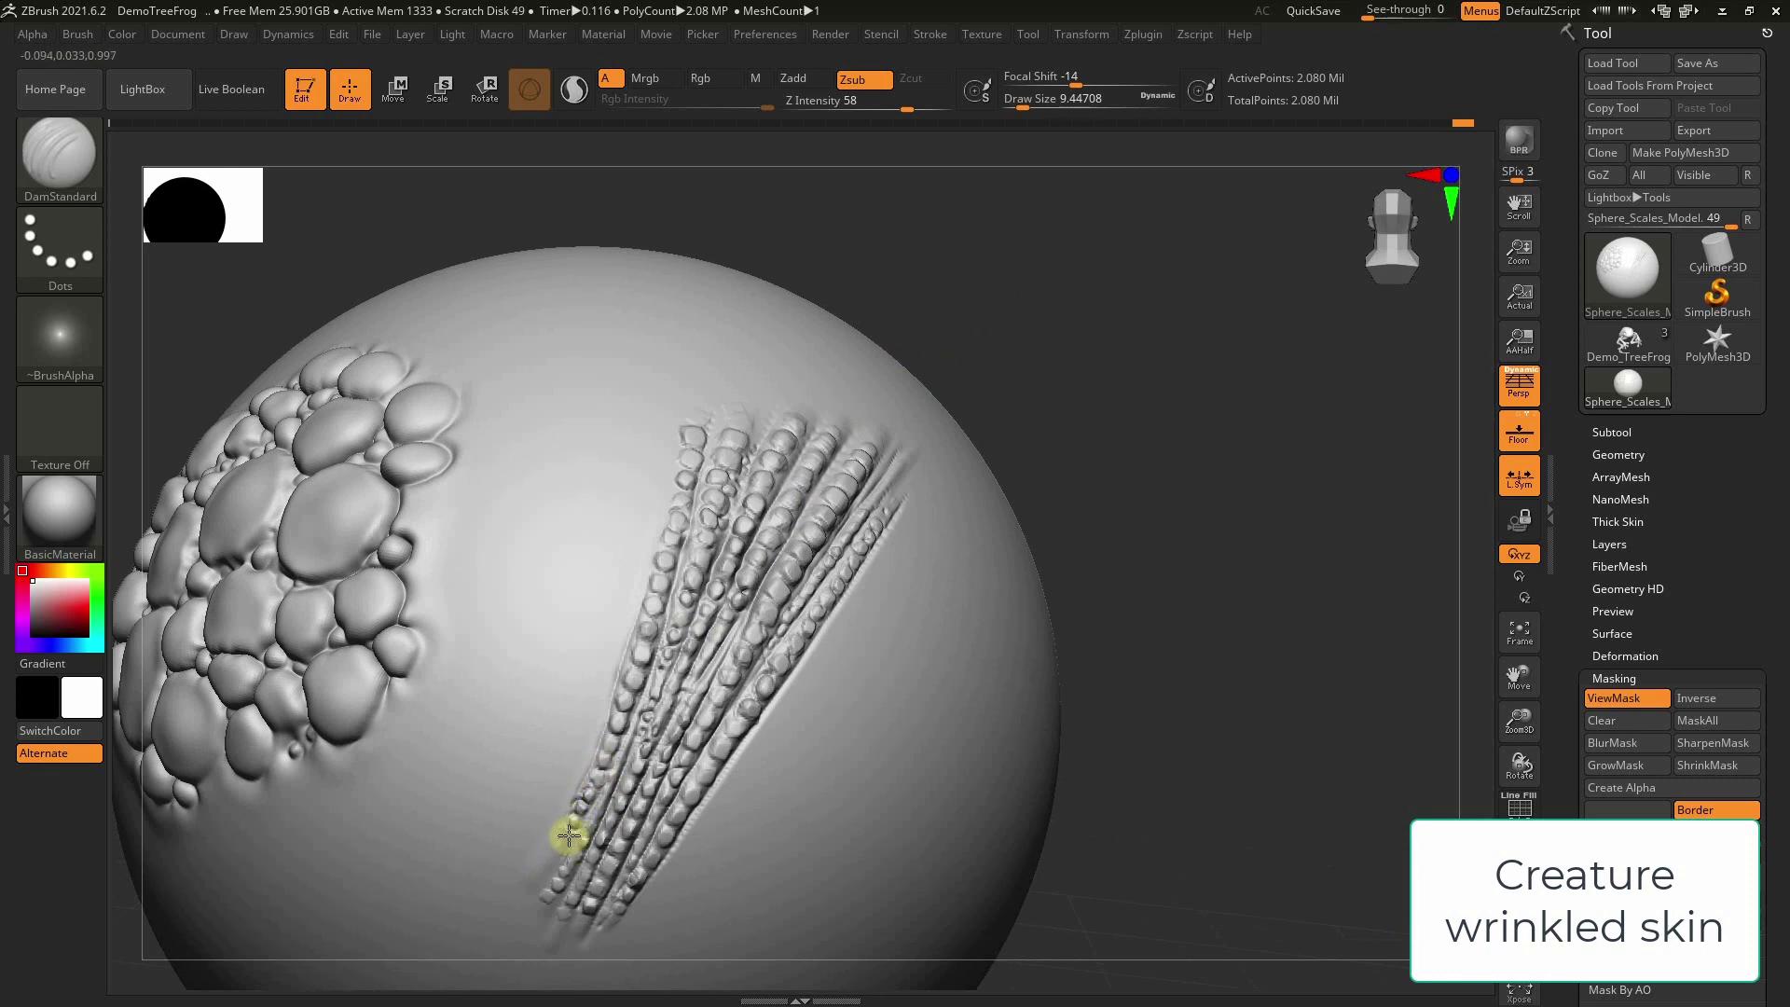
{"action": "mouse_move", "coordinate": [567, 847]}
{"action": "left_mouse_down"}
{"action": "mouse_move", "coordinate": [553, 890]}
{"action": "mouse_move", "coordinate": [680, 798]}
{"action": "left_mouse_up"}
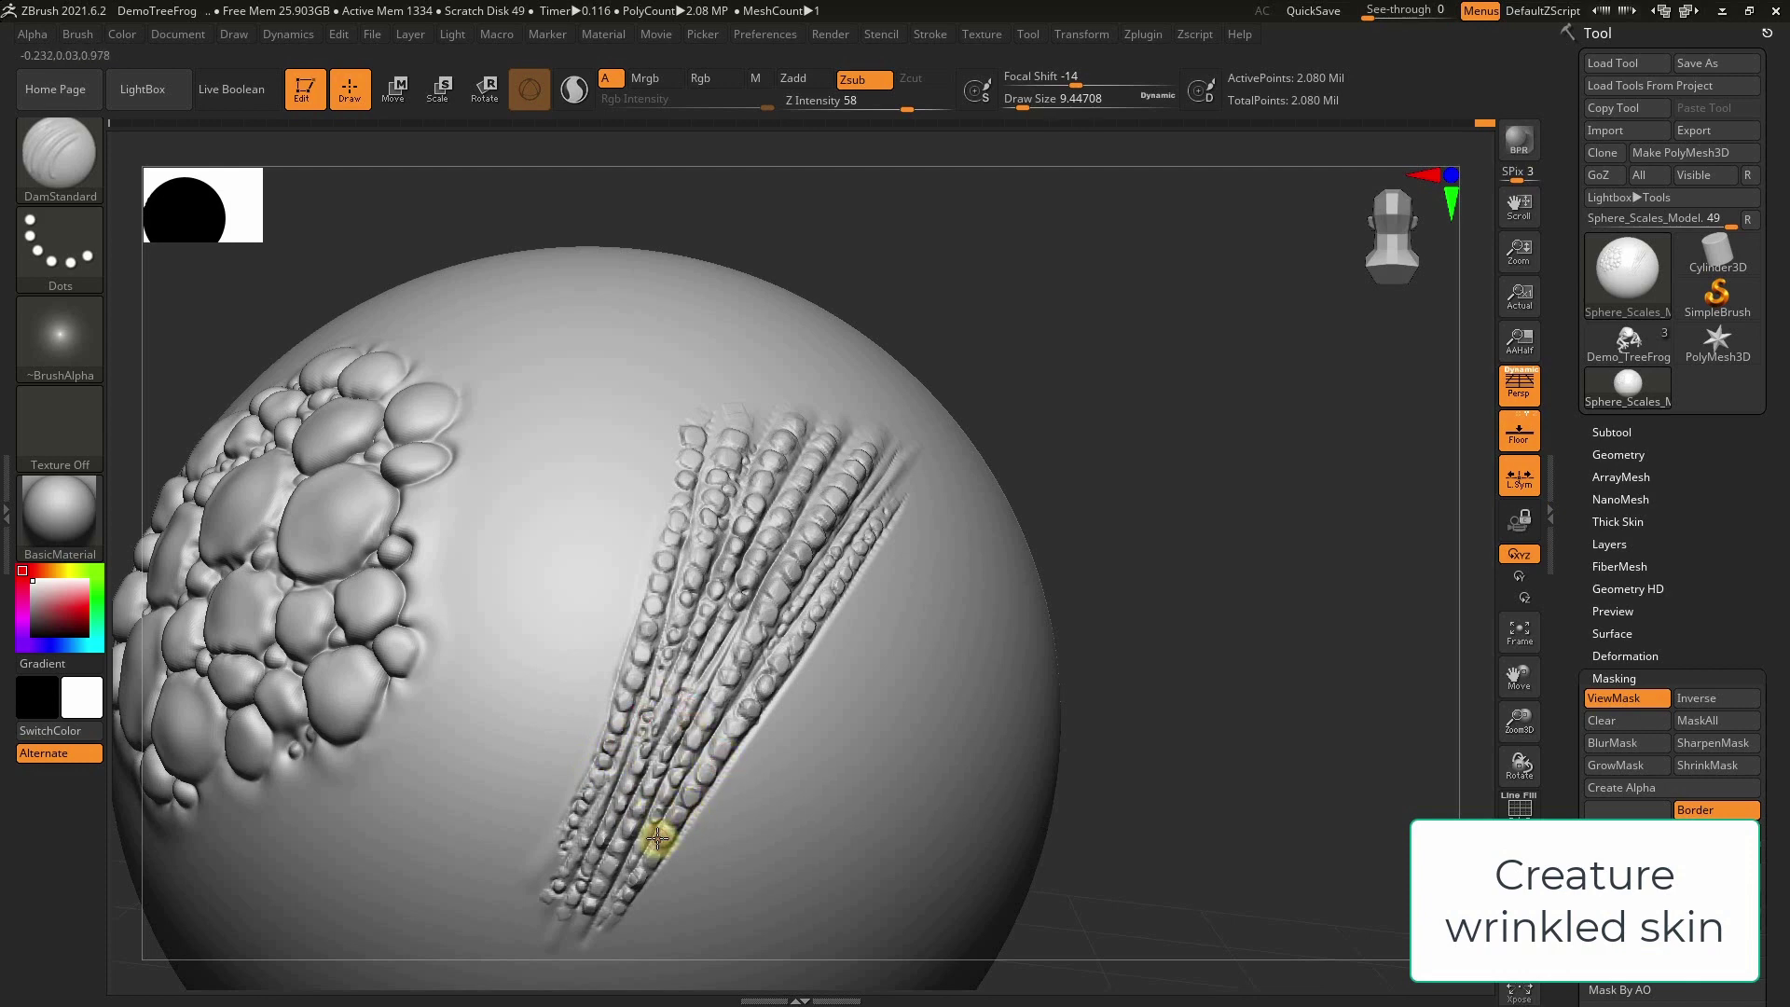
{"action": "mouse_move", "coordinate": [657, 838]}
{"action": "left_mouse_down"}
{"action": "mouse_move", "coordinate": [659, 782]}
{"action": "mouse_move", "coordinate": [614, 777]}
{"action": "mouse_move", "coordinate": [665, 573]}
{"action": "left_mouse_up"}
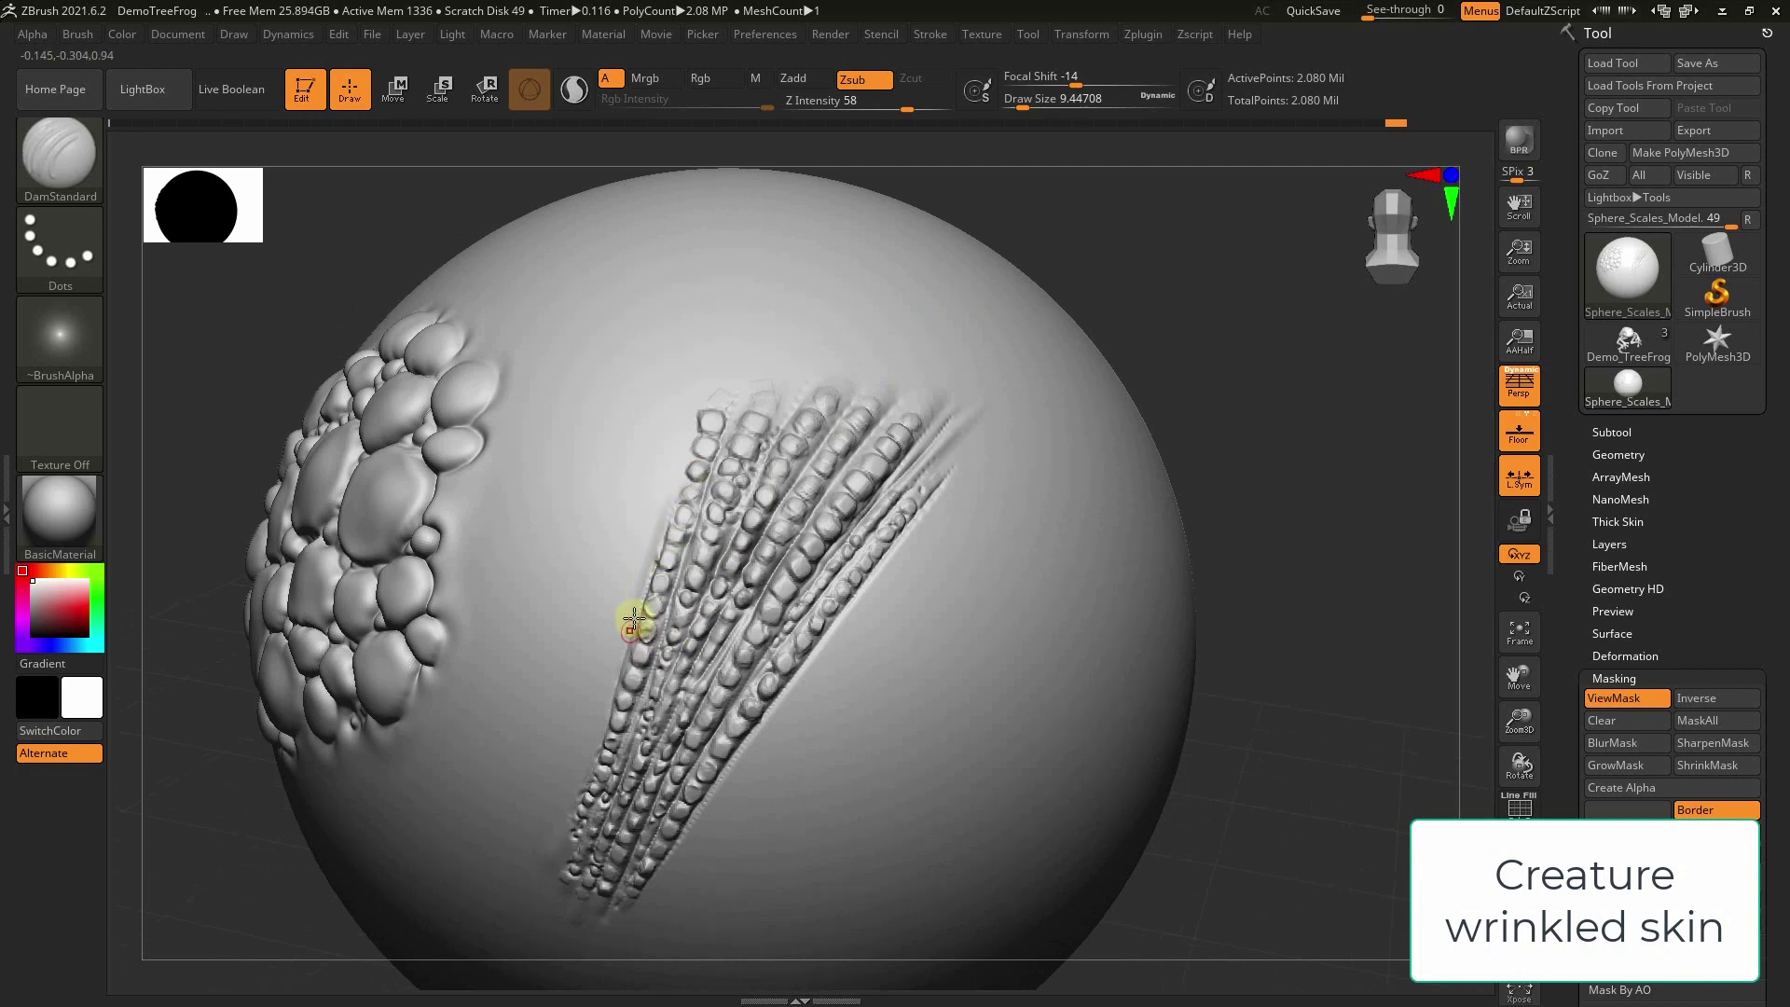
{"action": "mouse_move", "coordinate": [1371, 619]}
{"action": "left_mouse_down"}
{"action": "mouse_move", "coordinate": [1299, 523]}
{"action": "mouse_move", "coordinate": [1172, 487]}
{"action": "mouse_move", "coordinate": [1212, 548]}
{"action": "mouse_move", "coordinate": [1478, 748]}
{"action": "left_mouse_up"}
{"action": "mouse_move", "coordinate": [829, 625]}
{"action": "left_mouse_down"}
{"action": "mouse_move", "coordinate": [820, 611]}
{"action": "mouse_move", "coordinate": [816, 637]}
{"action": "left_mouse_up"}
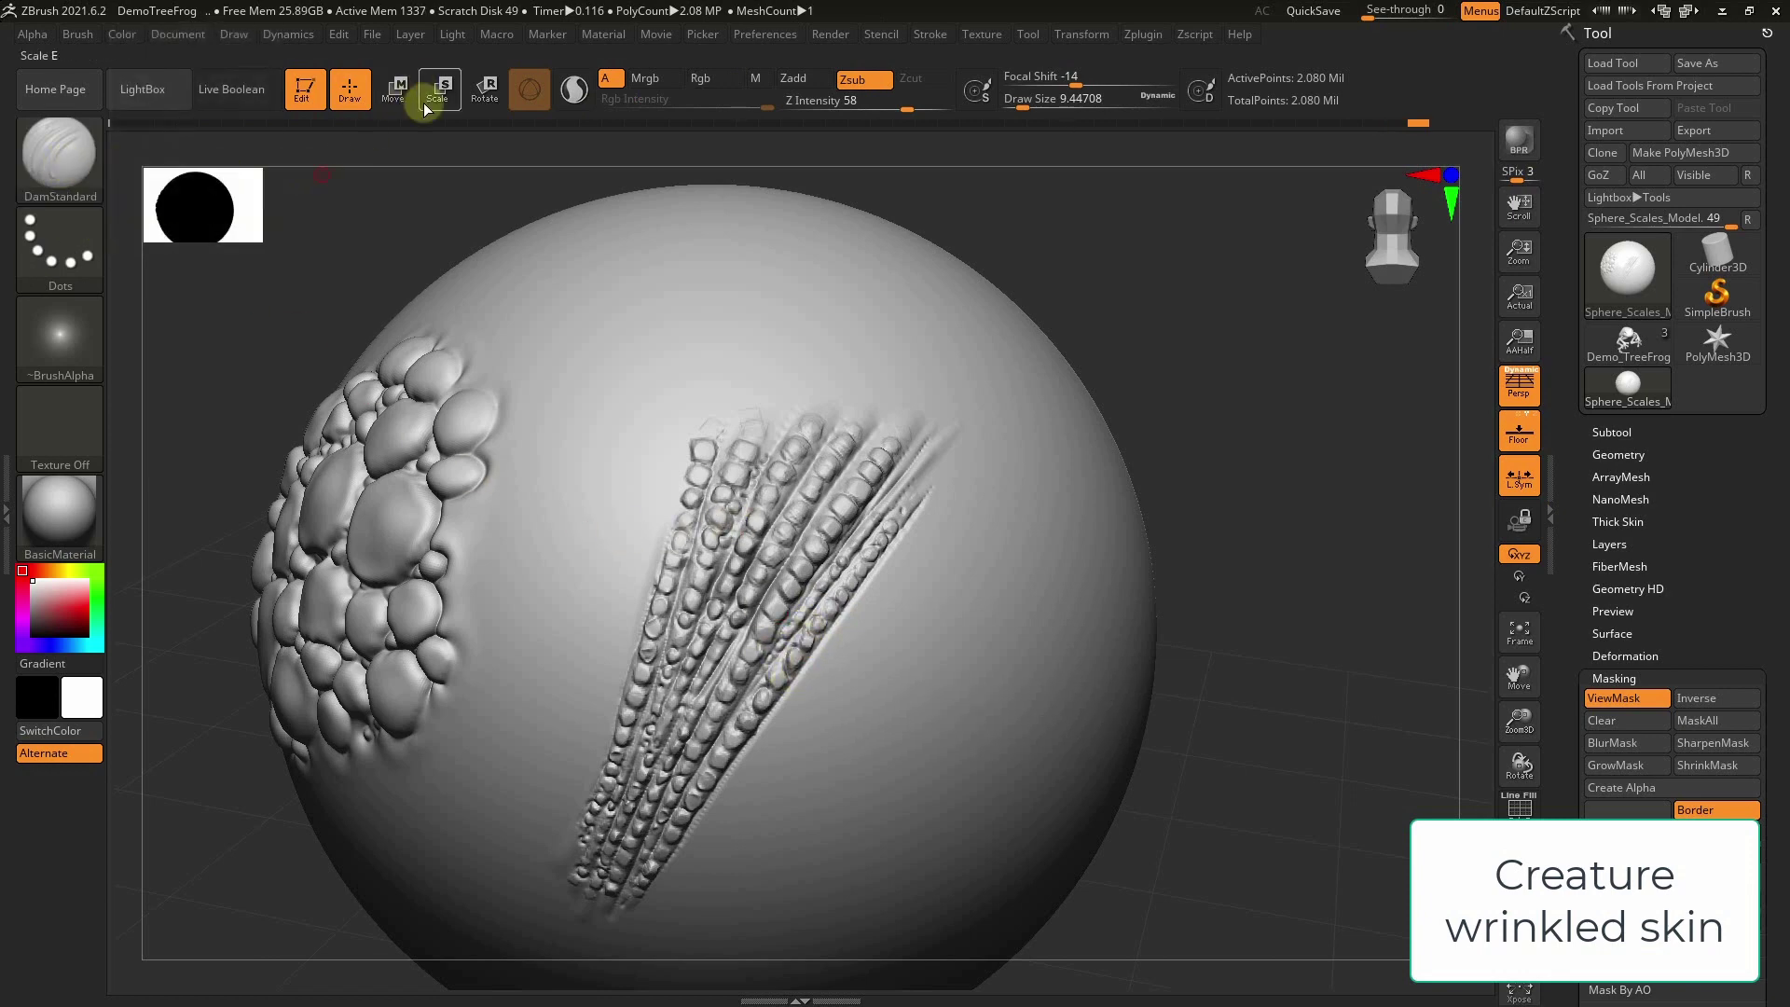
Pinch the lower wrinkle strands tighter with the Pinch brush at about size 124
{"action": "key", "text": "b"}
{"action": "key", "text": "p"}
{"action": "key", "text": "i"}
{"action": "key", "text": "s"}
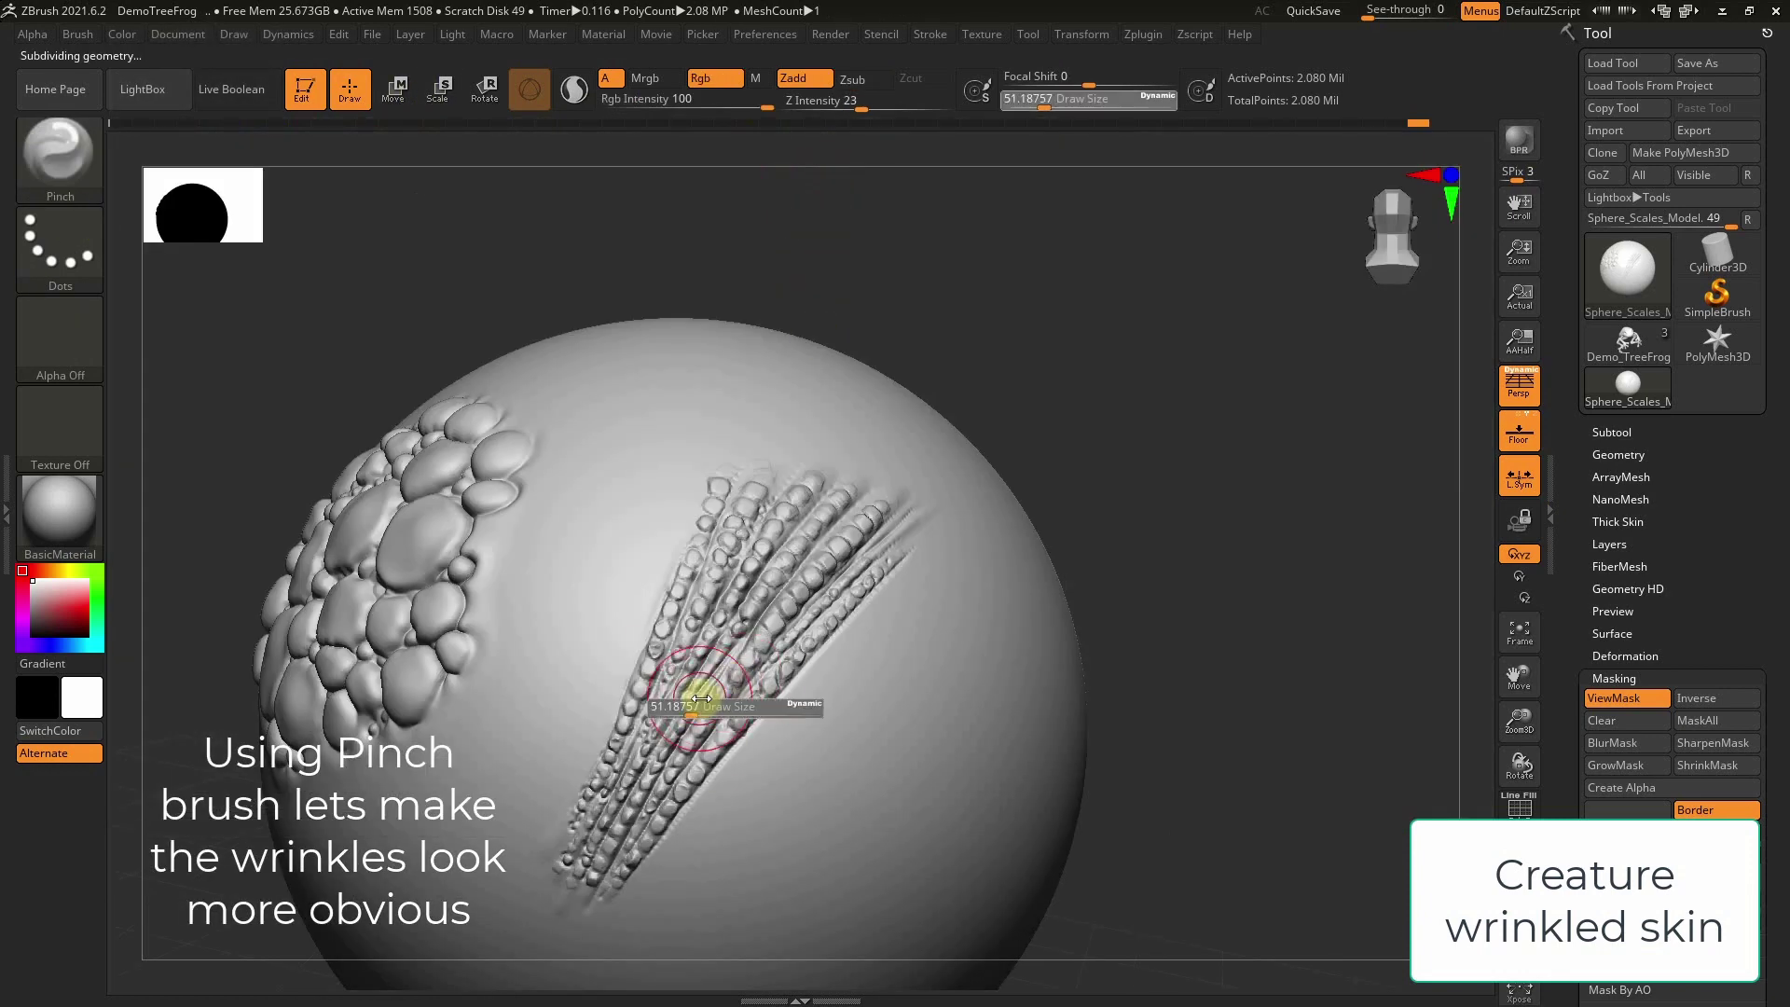
{"action": "left_click_drag", "start_coordinate": [701, 699], "coordinate": [743, 695]}
{"action": "left_click_drag", "start_coordinate": [1498, 723], "coordinate": [703, 679]}
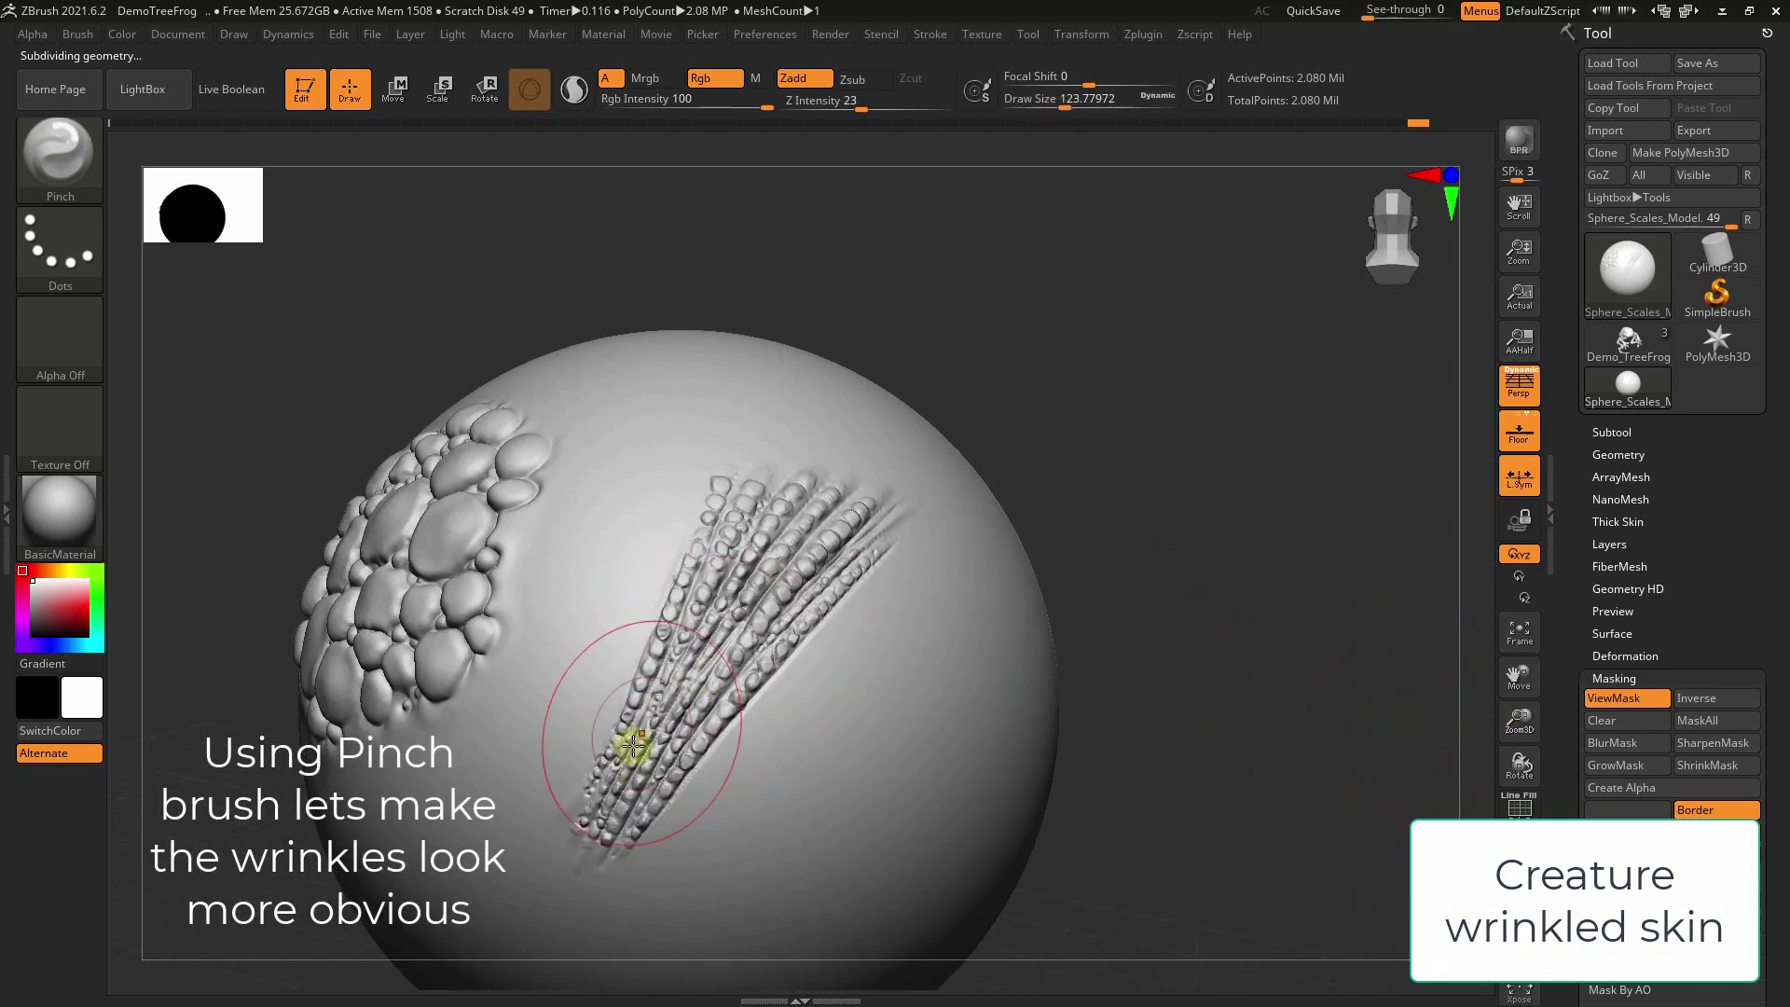
{"action": "left_click_drag", "start_coordinate": [633, 746], "coordinate": [699, 640]}
{"action": "mouse_move", "coordinate": [640, 731]}
{"action": "left_mouse_down"}
{"action": "mouse_move", "coordinate": [703, 639]}
{"action": "mouse_move", "coordinate": [735, 651]}
{"action": "mouse_move", "coordinate": [666, 758]}
{"action": "left_mouse_up"}
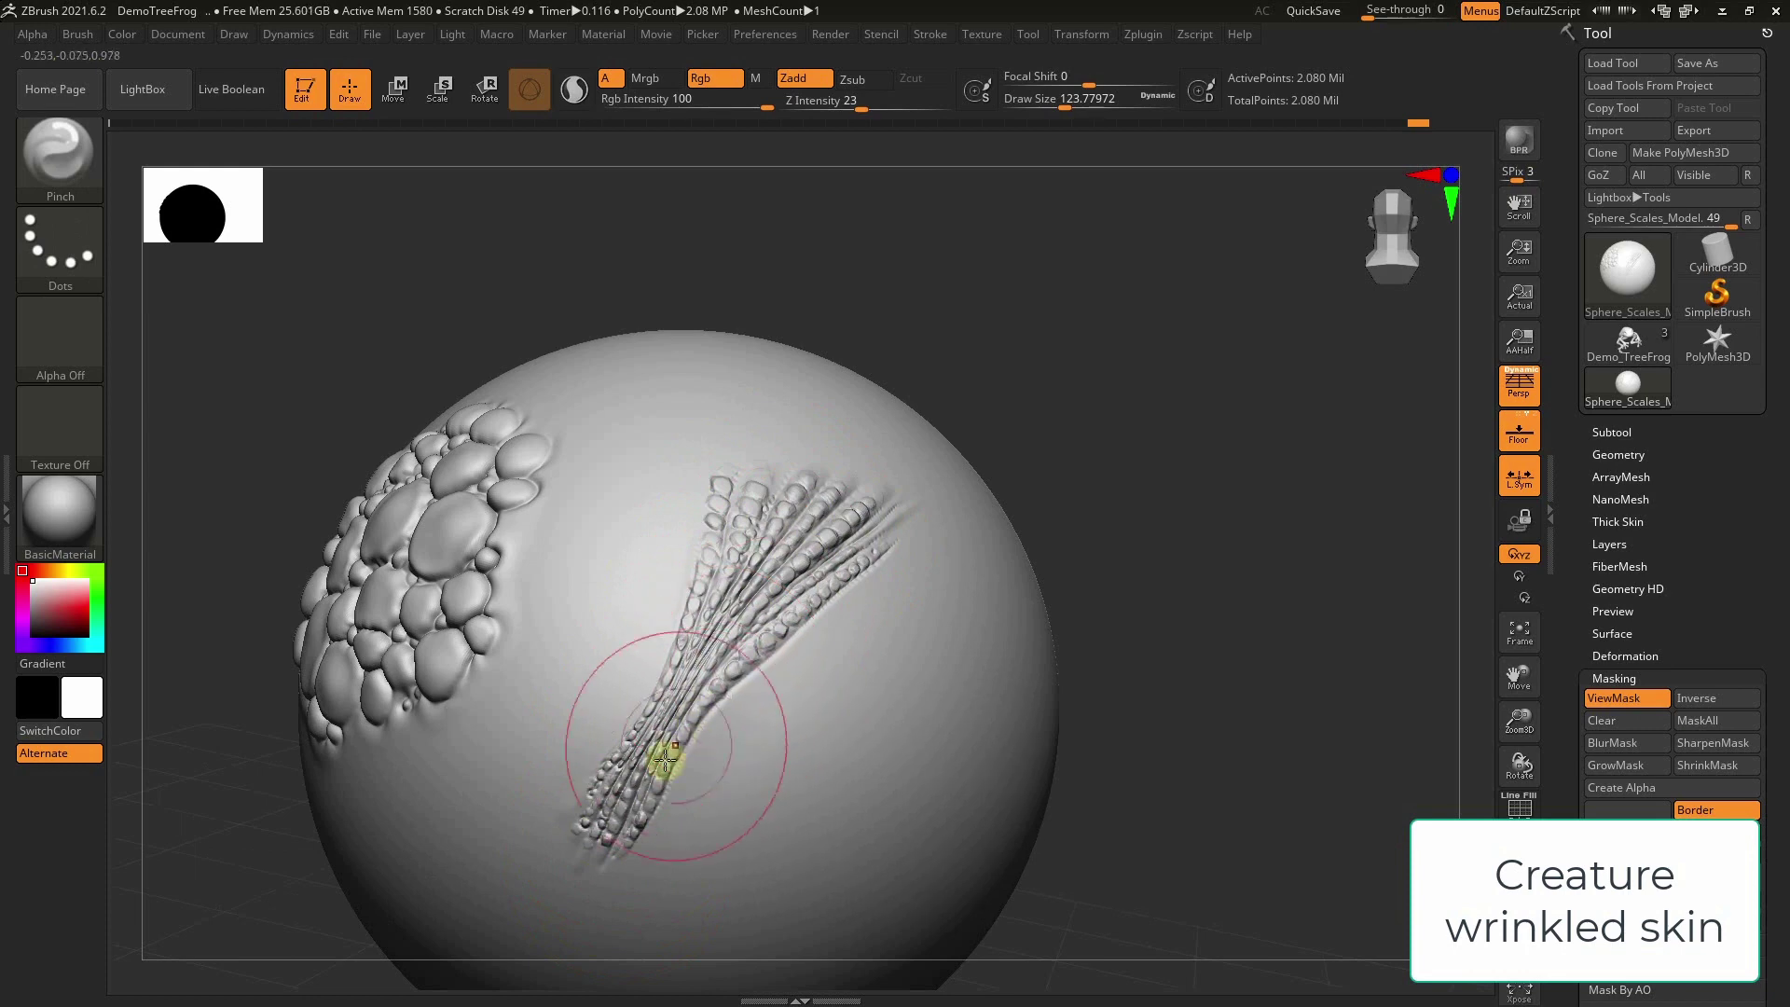
Switch to the Magnify brush with Draw Size about 35
{"action": "key", "text": "b"}
{"action": "left_click", "coordinate": [411, 248]}
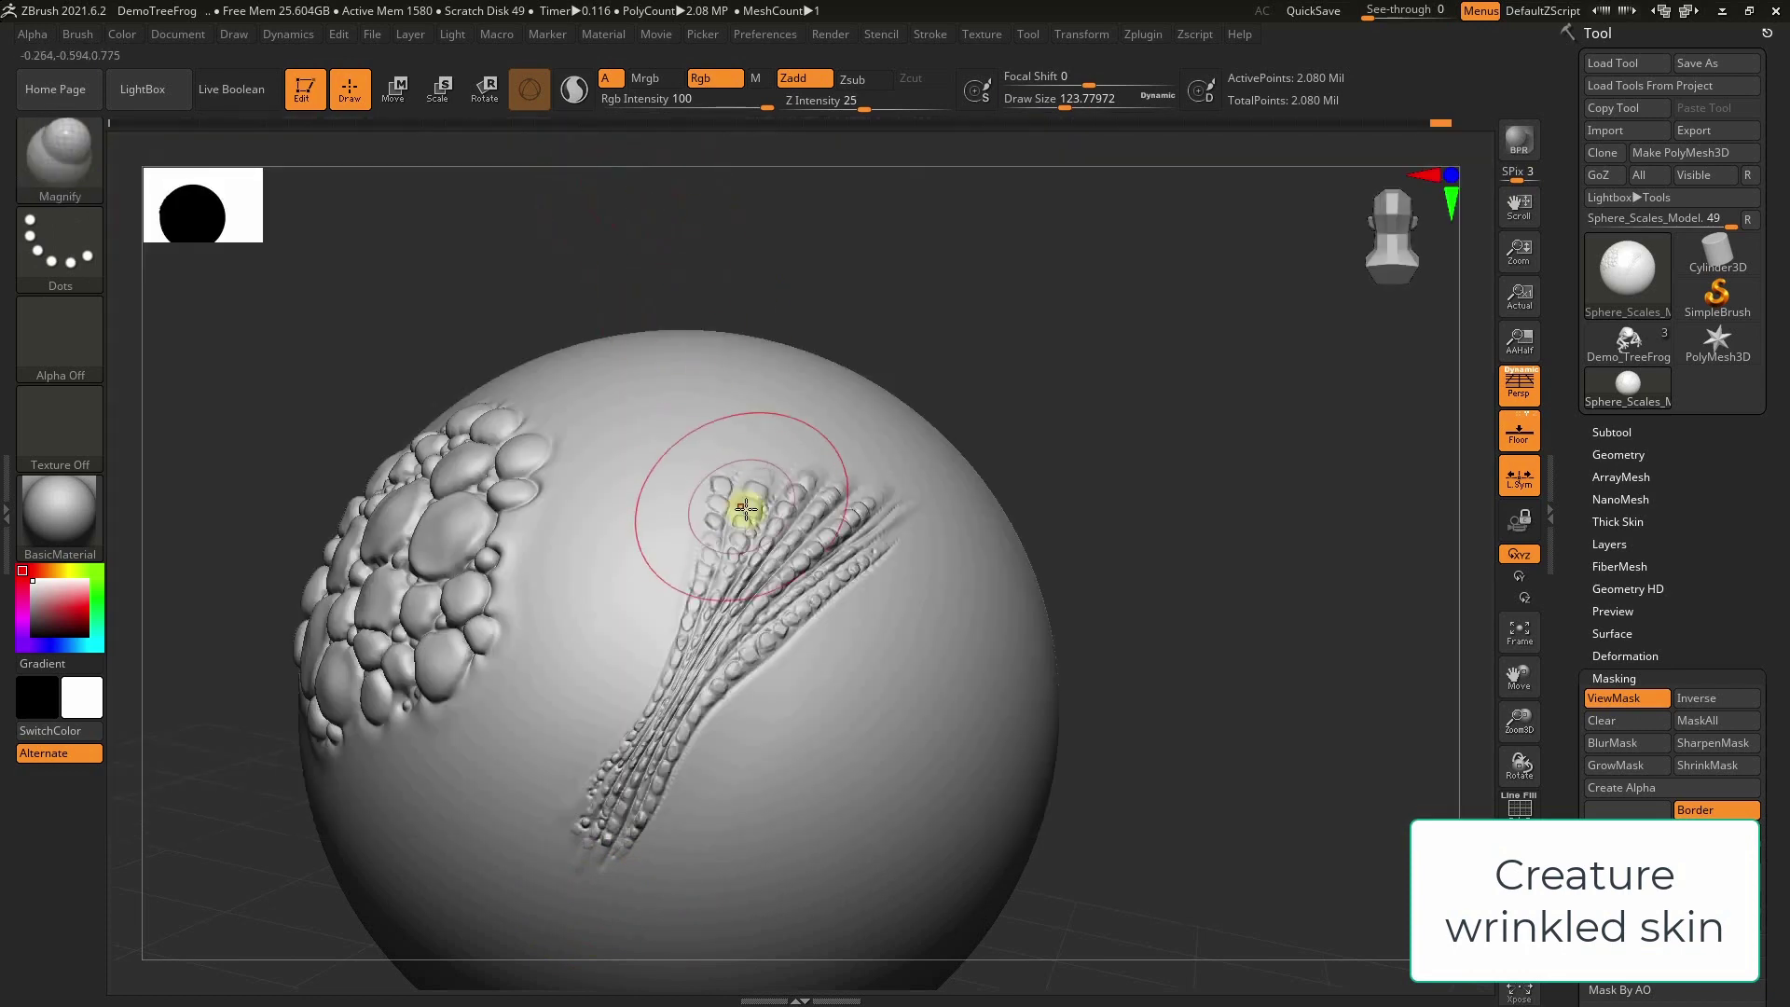
{"action": "key", "text": "s"}
{"action": "mouse_move", "coordinate": [746, 508]}
{"action": "left_mouse_down"}
{"action": "mouse_move", "coordinate": [712, 519]}
{"action": "mouse_move", "coordinate": [619, 758]}
{"action": "mouse_move", "coordinate": [641, 739]}
{"action": "mouse_move", "coordinate": [627, 847]}
{"action": "left_mouse_up"}
{"action": "key", "text": "s"}
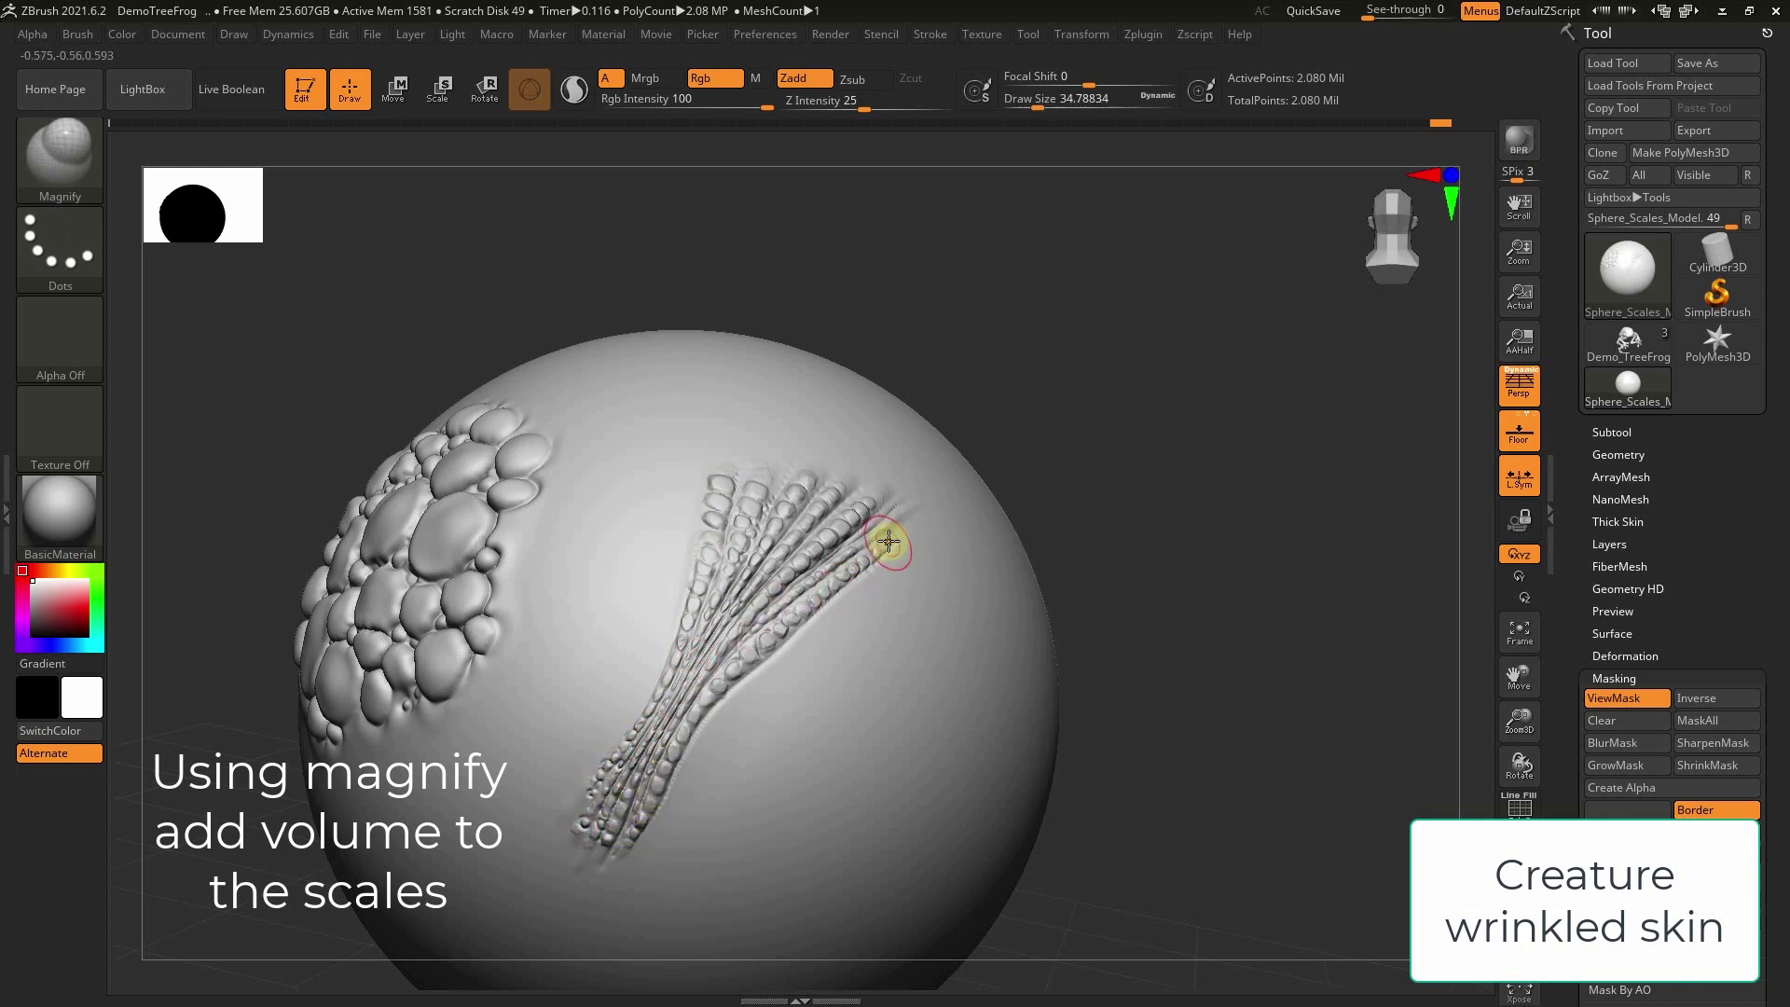
Puff up the scales from the strand's top end down its length, briefly smoothing
{"action": "mouse_move", "coordinate": [888, 541]}
{"action": "left_mouse_down"}
{"action": "mouse_move", "coordinate": [799, 607]}
{"action": "mouse_move", "coordinate": [880, 500]}
{"action": "mouse_move", "coordinate": [798, 519]}
{"action": "mouse_move", "coordinate": [811, 472]}
{"action": "mouse_move", "coordinate": [767, 531]}
{"action": "mouse_move", "coordinate": [774, 460]}
{"action": "mouse_move", "coordinate": [708, 619]}
{"action": "mouse_move", "coordinate": [712, 507]}
{"action": "mouse_move", "coordinate": [736, 671]}
{"action": "mouse_move", "coordinate": [767, 637]}
{"action": "left_mouse_up"}
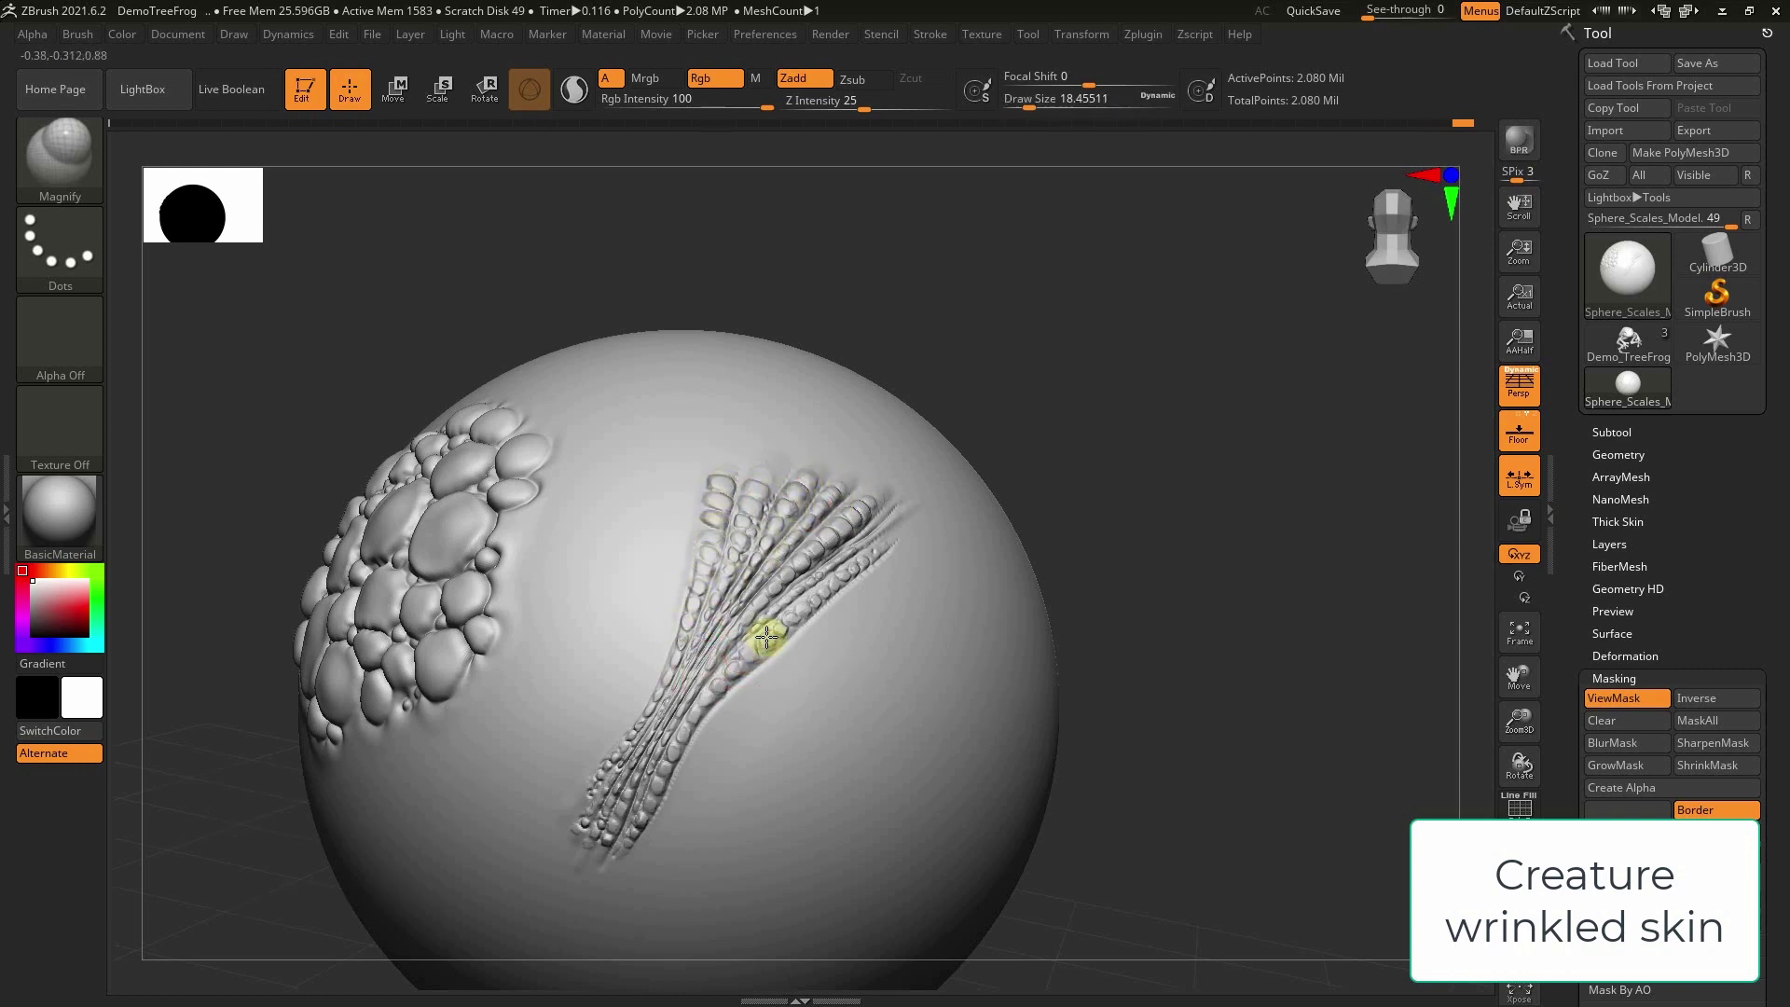
{"action": "mouse_move", "coordinate": [835, 582]}
{"action": "left_mouse_down"}
{"action": "mouse_move", "coordinate": [780, 612]}
{"action": "mouse_move", "coordinate": [627, 848]}
{"action": "mouse_move", "coordinate": [595, 795]}
{"action": "mouse_move", "coordinate": [680, 687]}
{"action": "mouse_move", "coordinate": [652, 787]}
{"action": "left_mouse_up"}
{"action": "left_click_drag", "start_coordinate": [951, 411], "coordinate": [979, 429]}
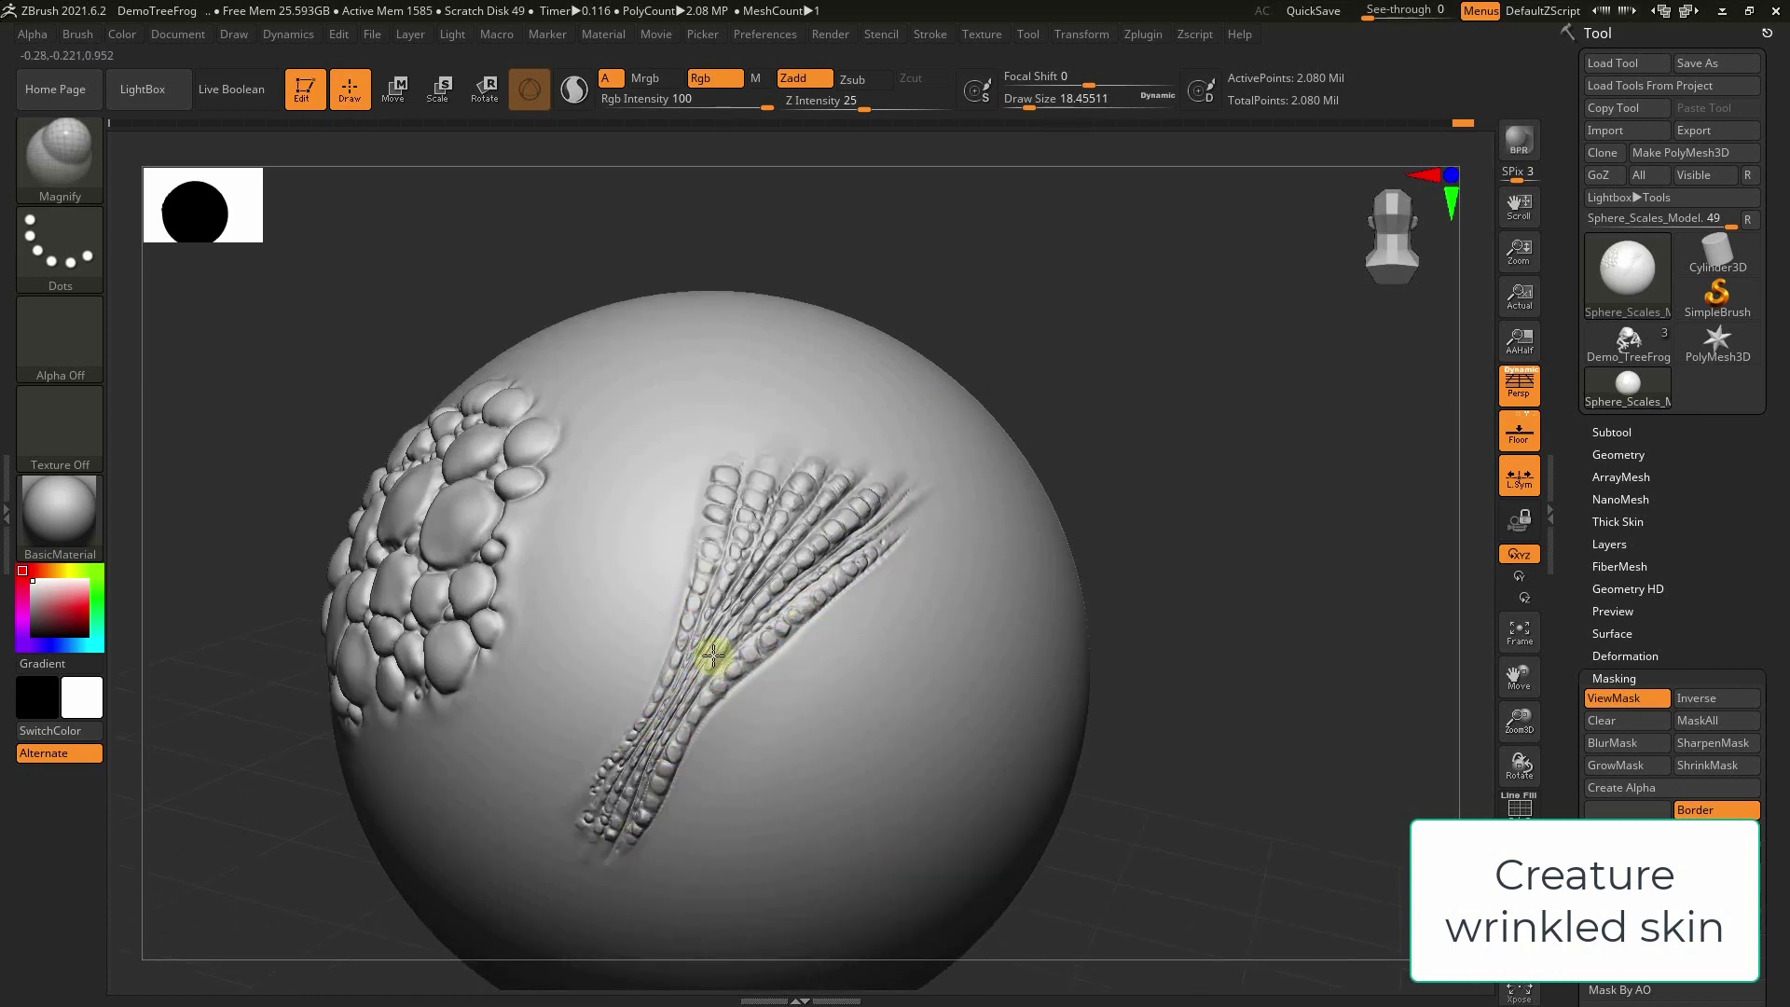
{"action": "key", "text": "shift"}
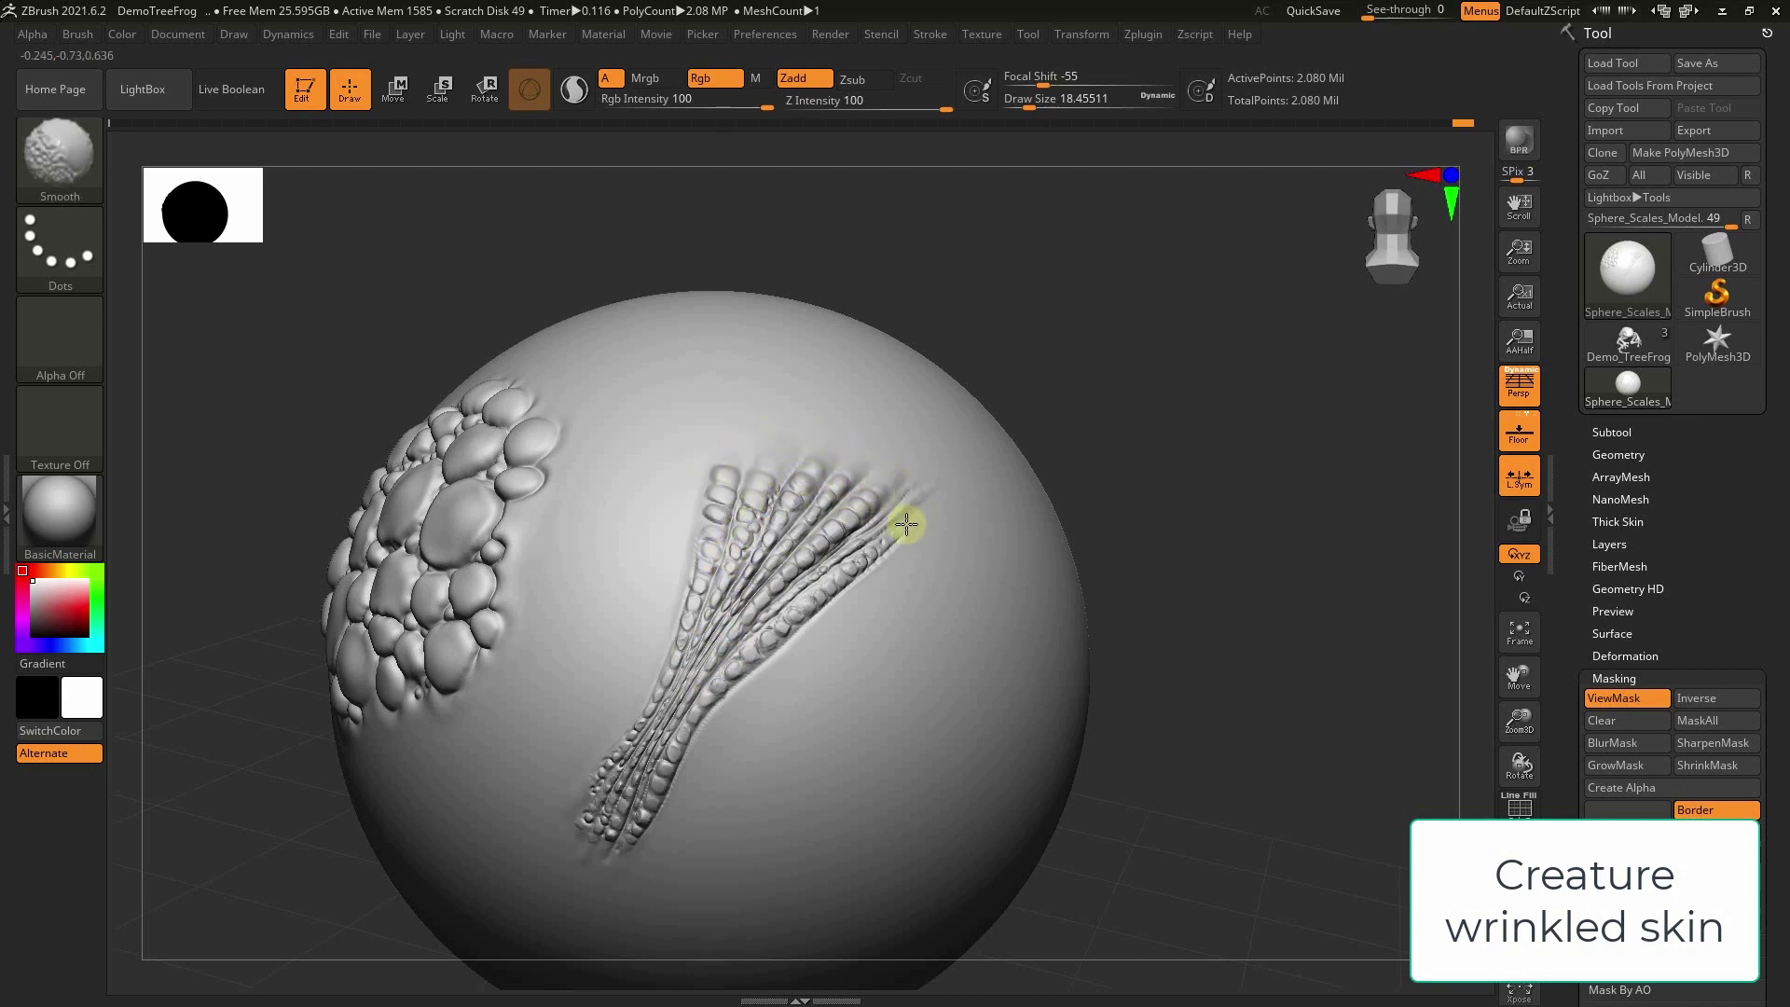
{"action": "key", "text": "shift"}
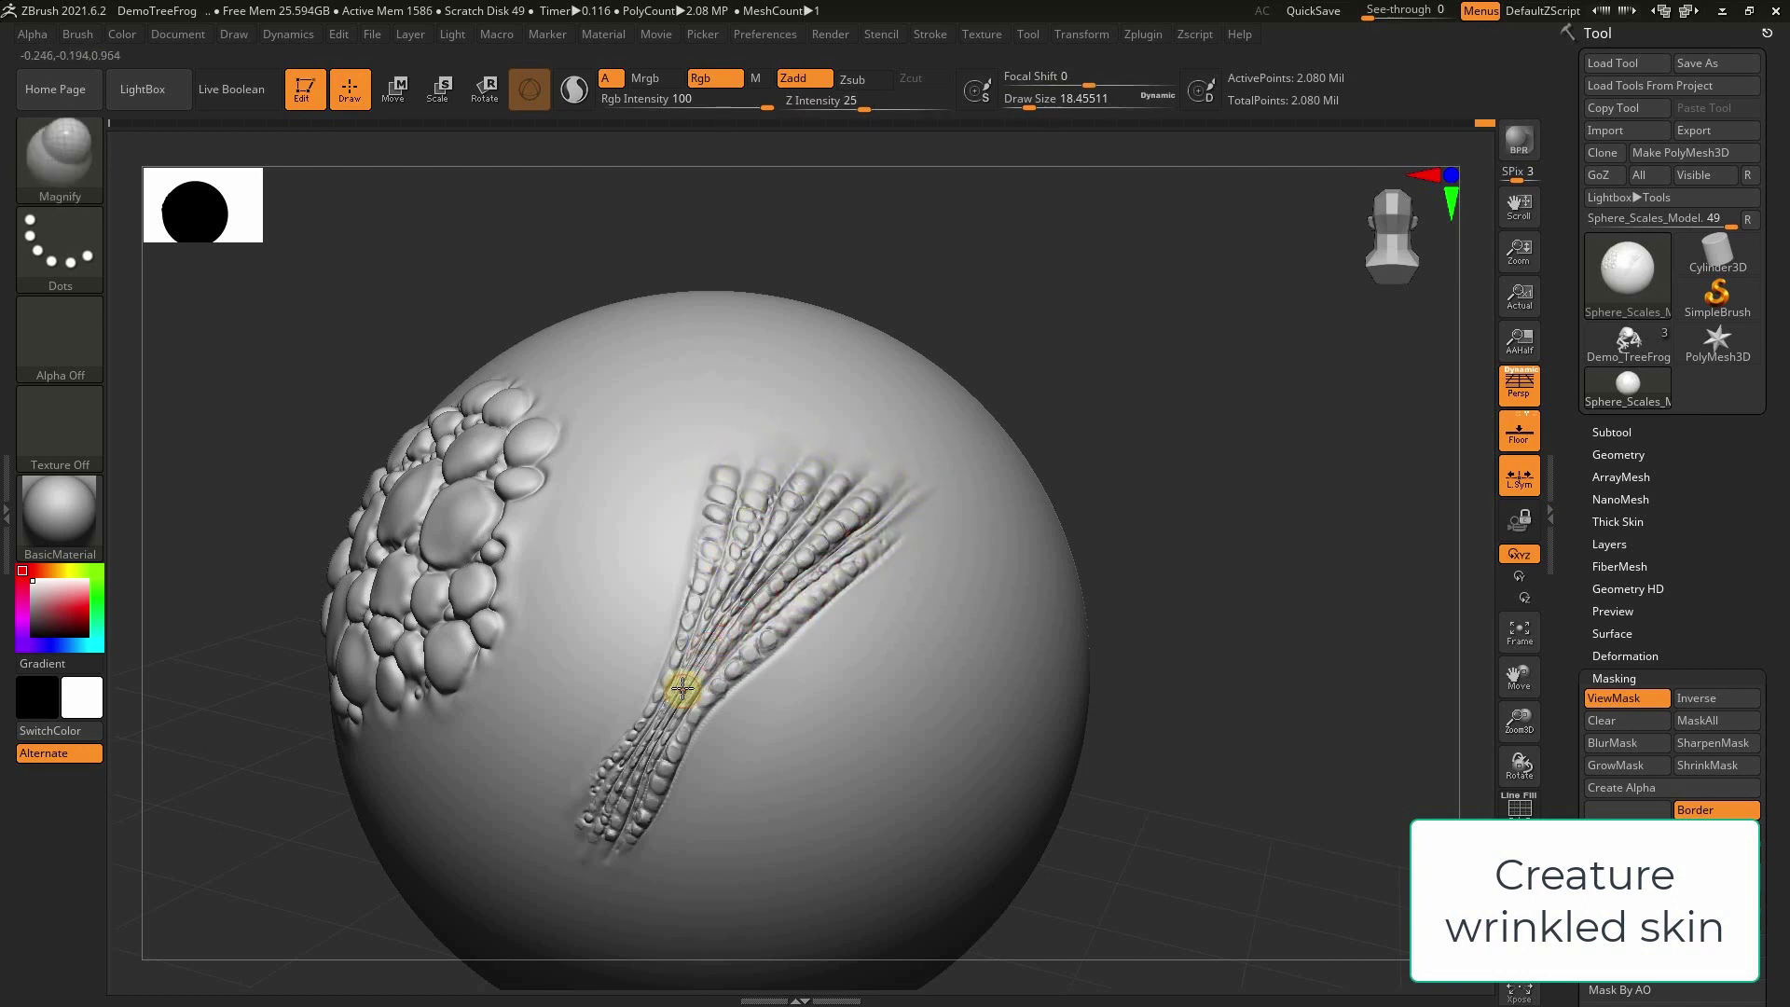
{"action": "key", "text": "bracketleft"}
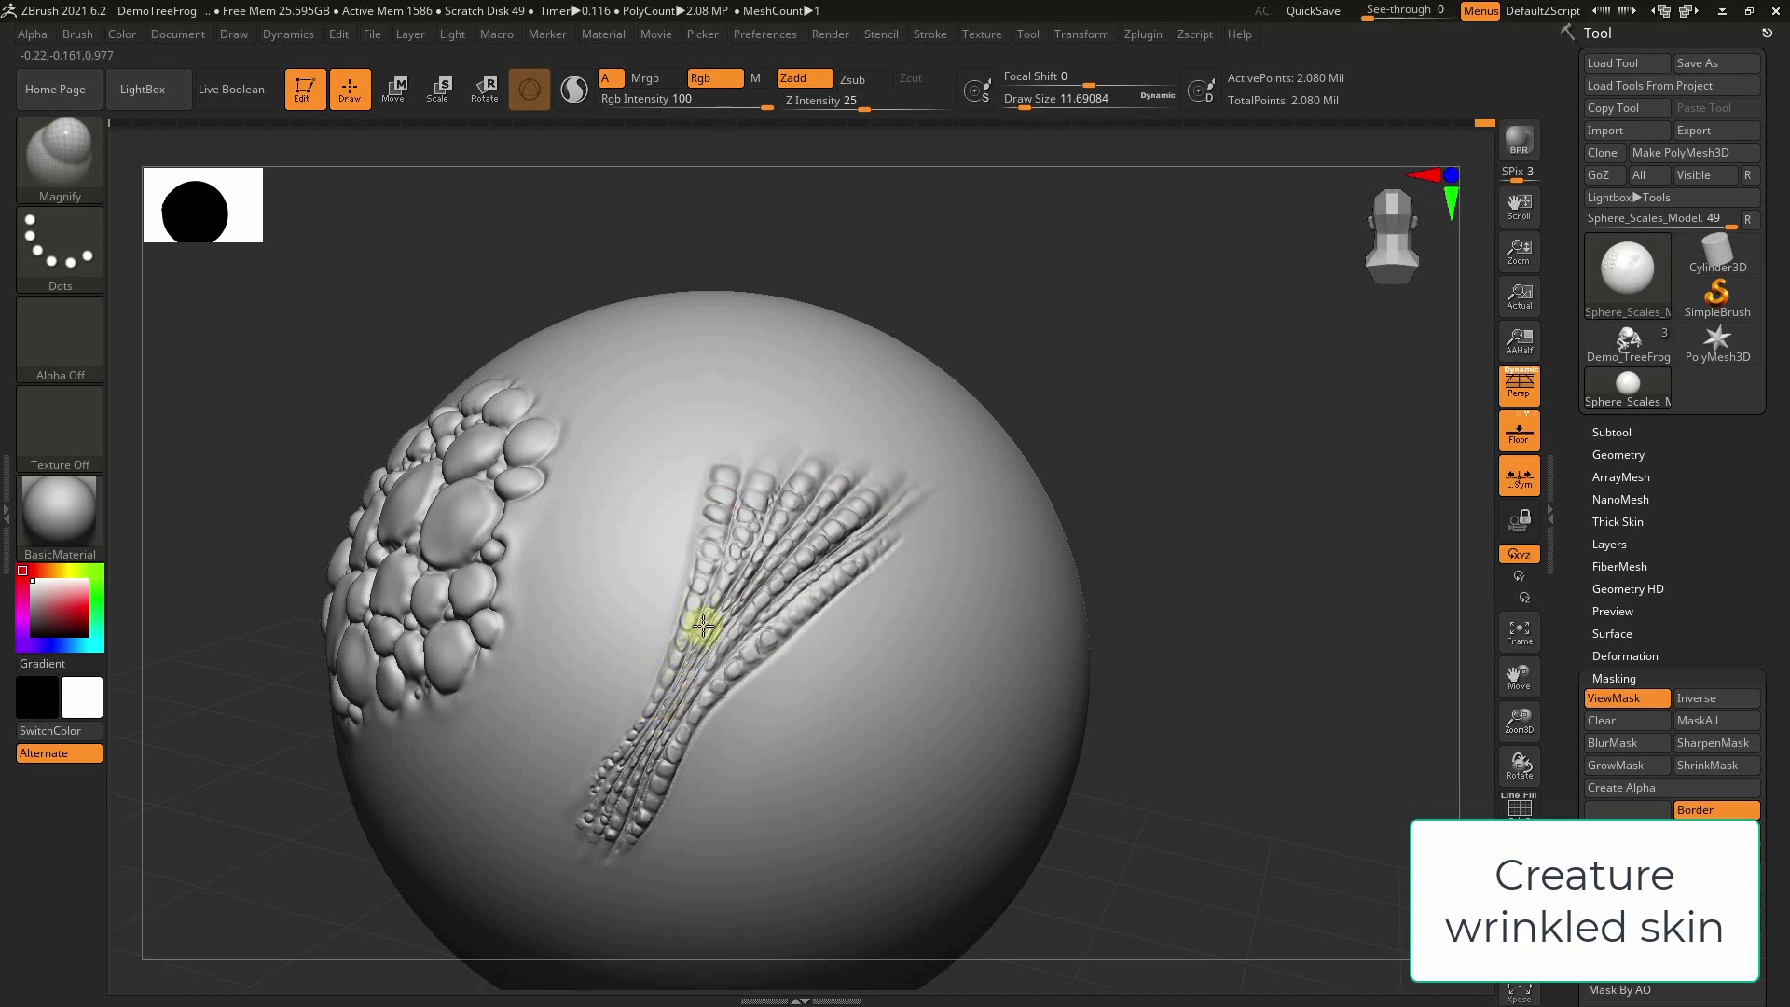
{"action": "key", "text": "bracketright"}
{"action": "left_click_drag", "start_coordinate": [995, 324], "coordinate": [974, 340]}
Carve fine grooves along the strand's lower base with a small DamStandard brush
{"action": "left_click", "coordinate": [59, 154]}
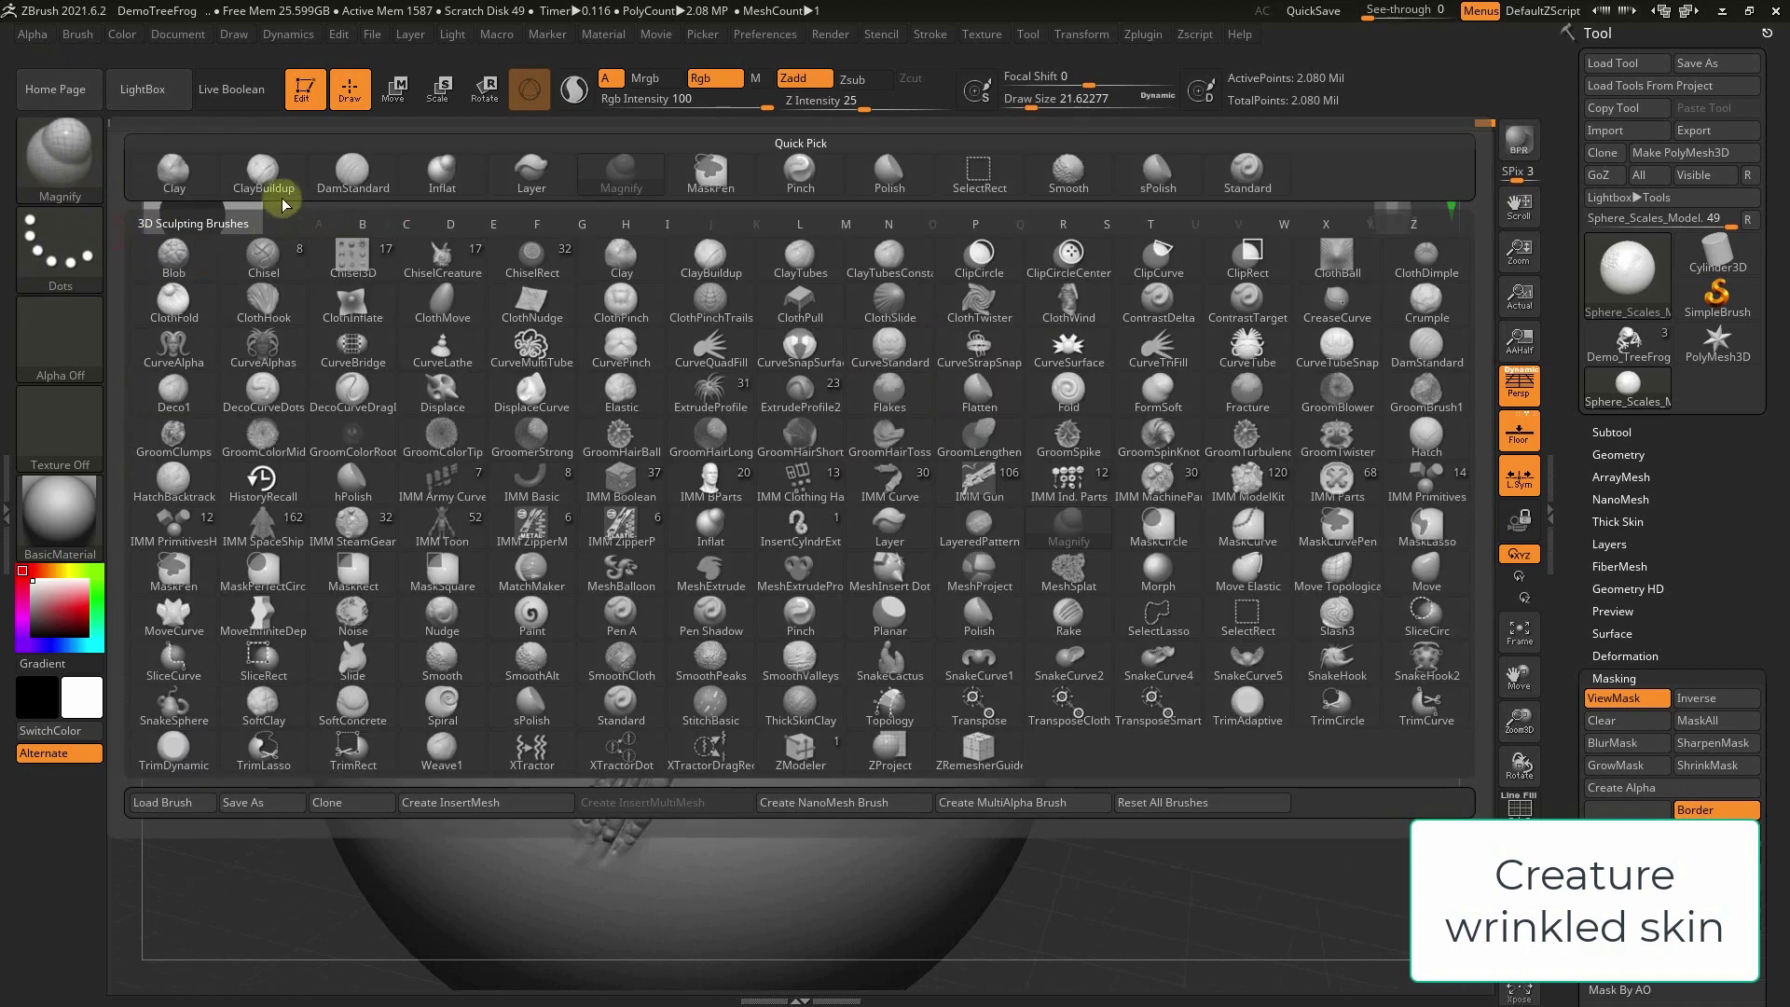
{"action": "left_click", "coordinate": [352, 177]}
{"action": "key", "text": "bracketleft"}
{"action": "key", "text": "bracketleft"}
{"action": "left_click_drag", "start_coordinate": [559, 799], "coordinate": [627, 731]}
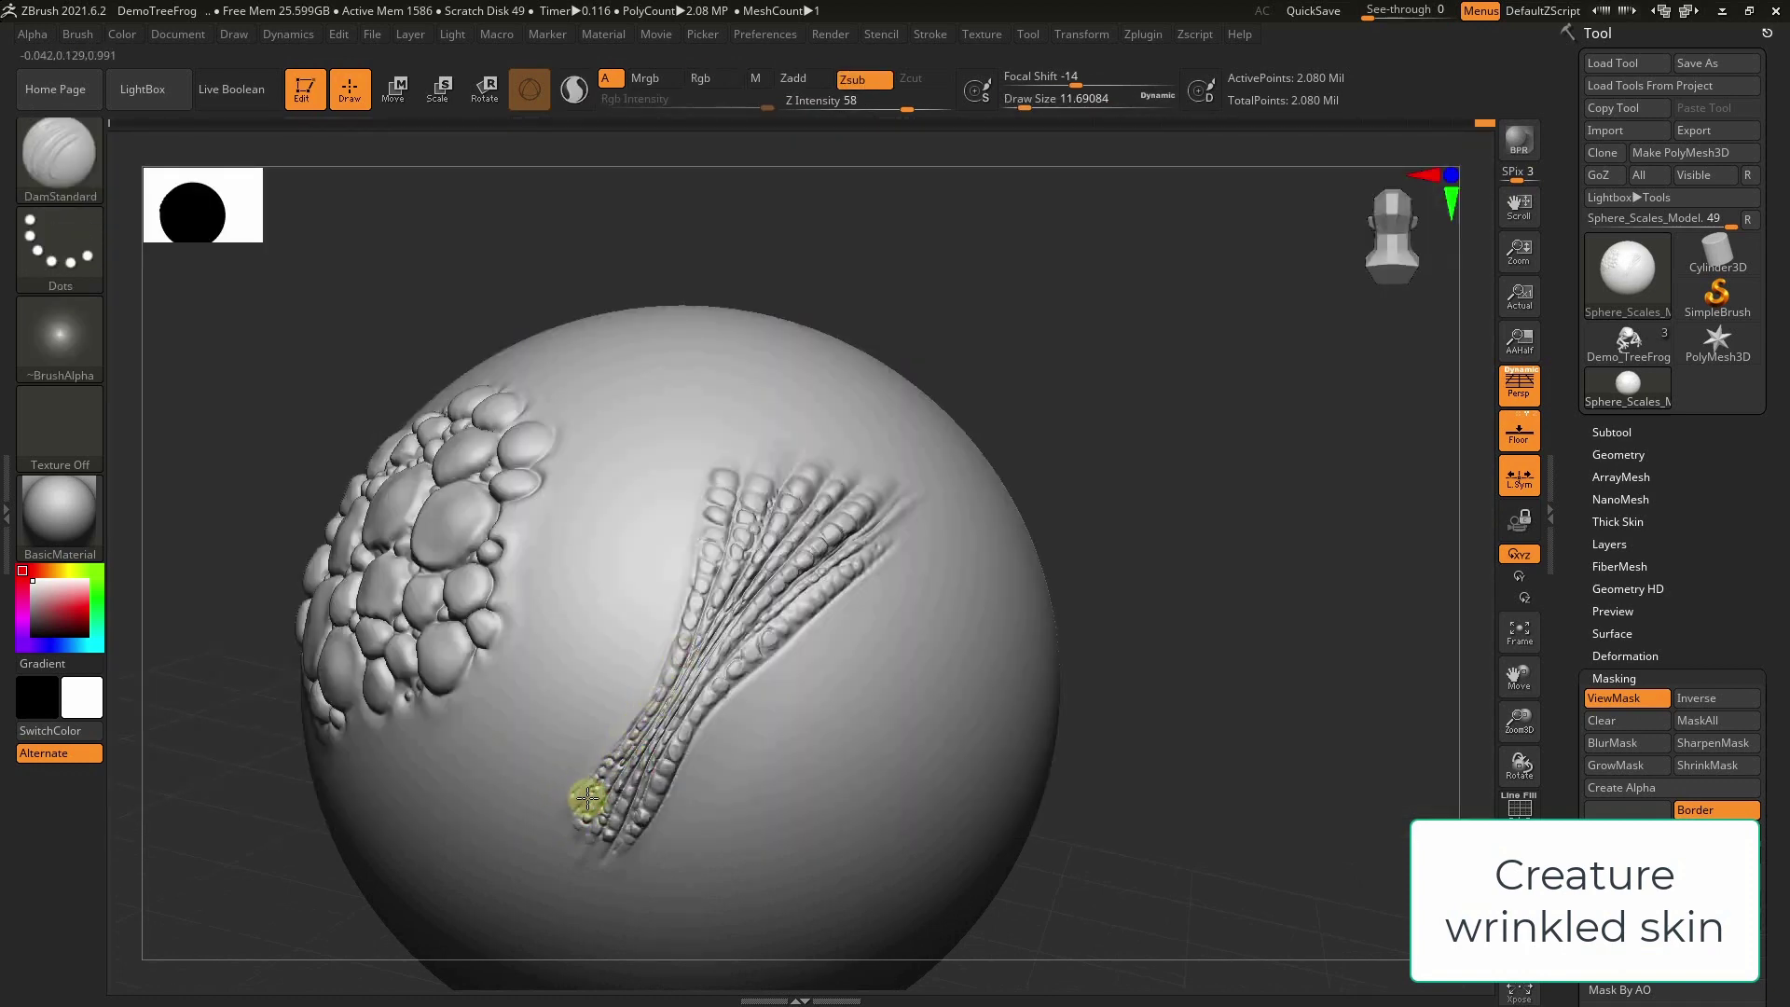
{"action": "left_click_drag", "start_coordinate": [575, 790], "coordinate": [624, 739]}
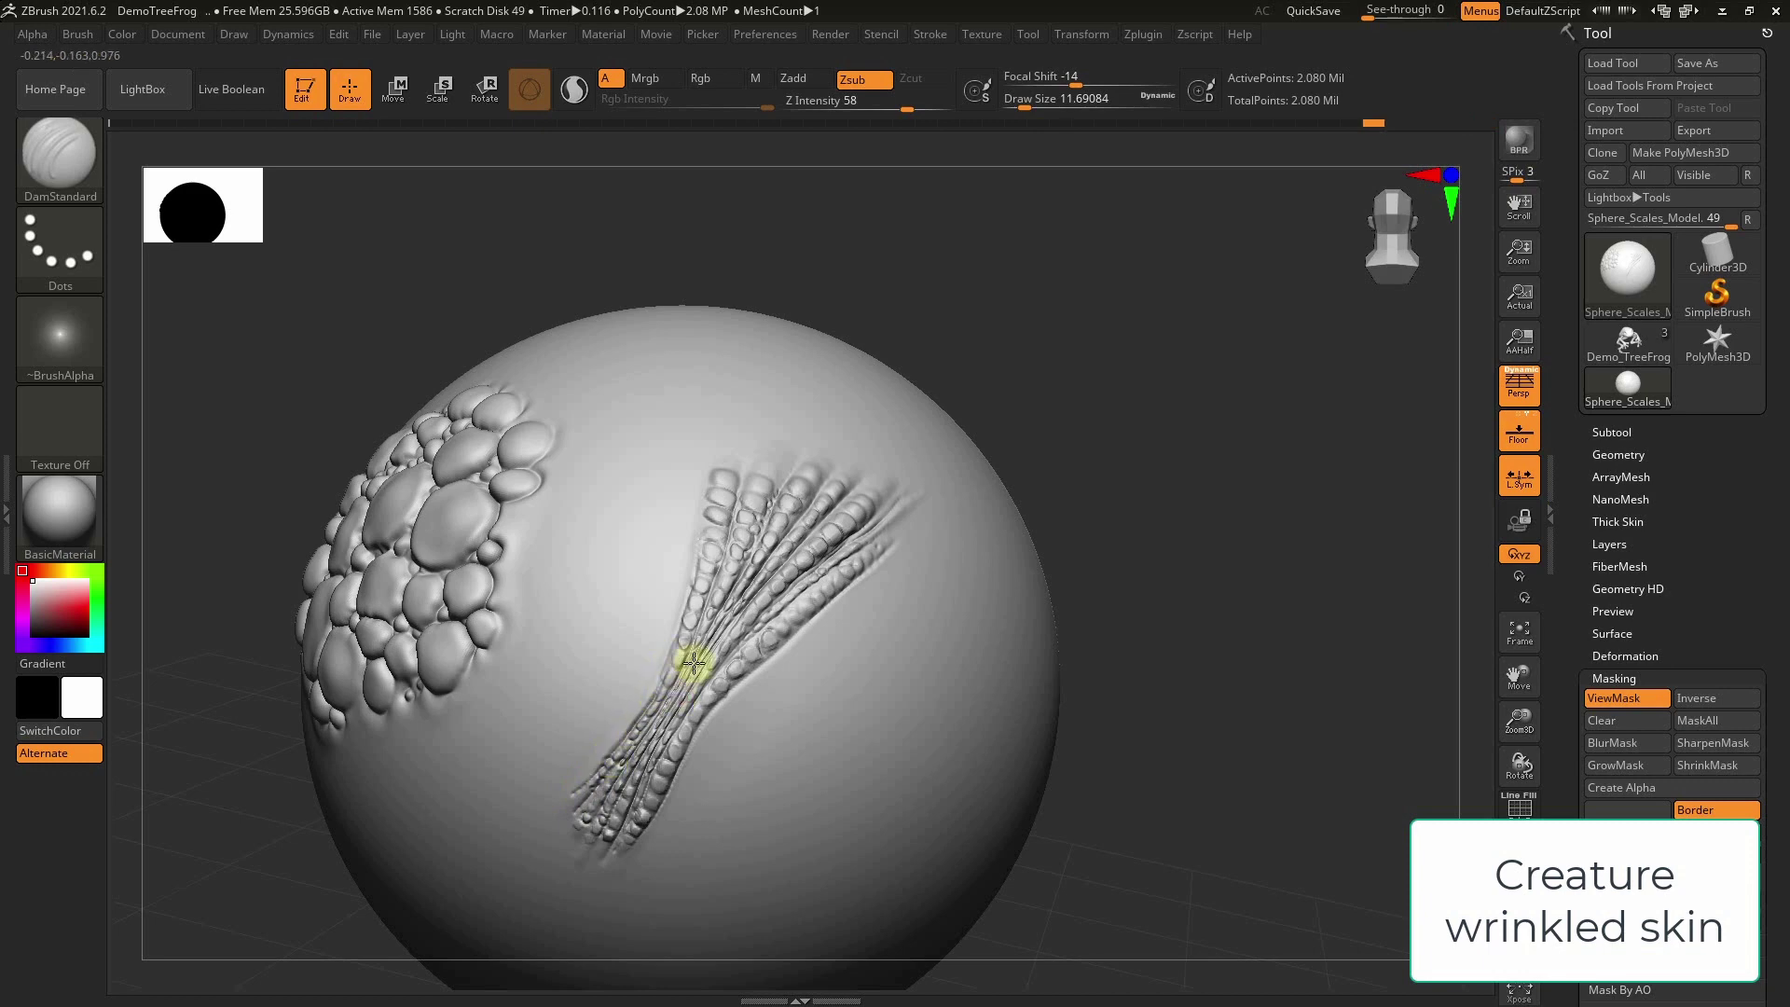
{"action": "left_click_drag", "start_coordinate": [712, 688], "coordinate": [733, 683]}
{"action": "right_click_drag", "start_coordinate": [823, 604], "coordinate": [811, 618]}
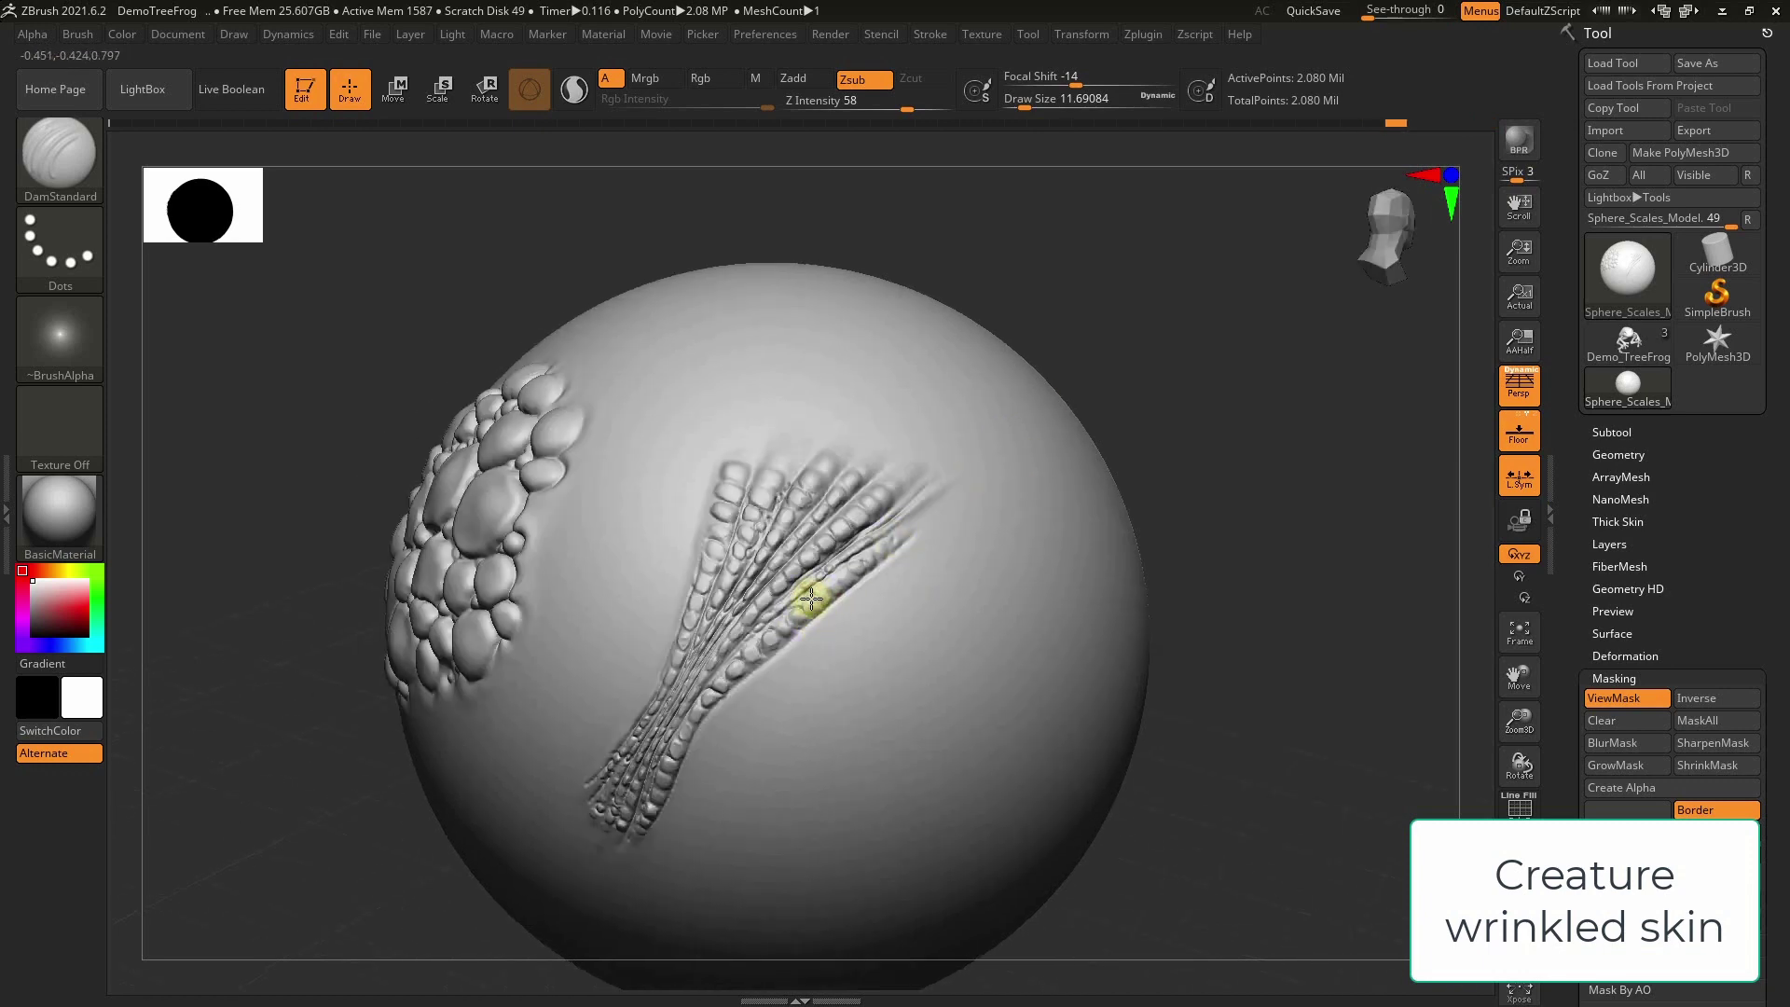
{"action": "right_click_drag", "start_coordinate": [816, 593], "coordinate": [1082, 355]}
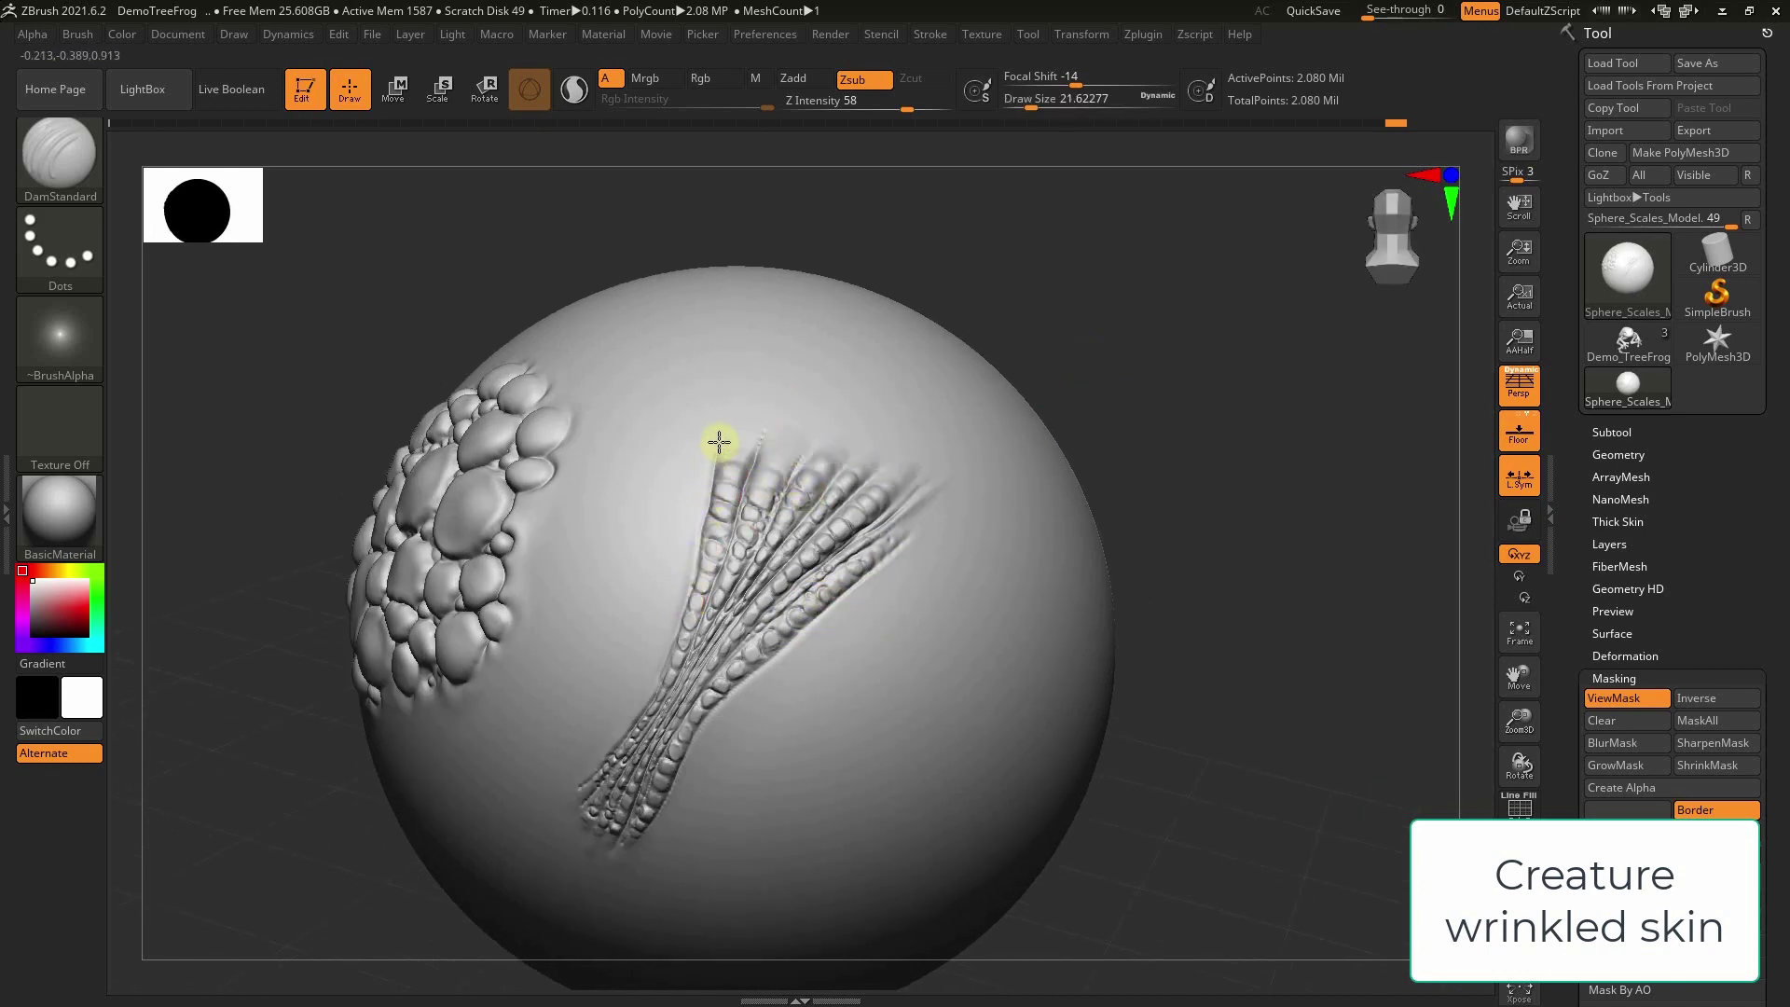
{"action": "right_click_drag", "start_coordinate": [910, 287], "coordinate": [919, 311]}
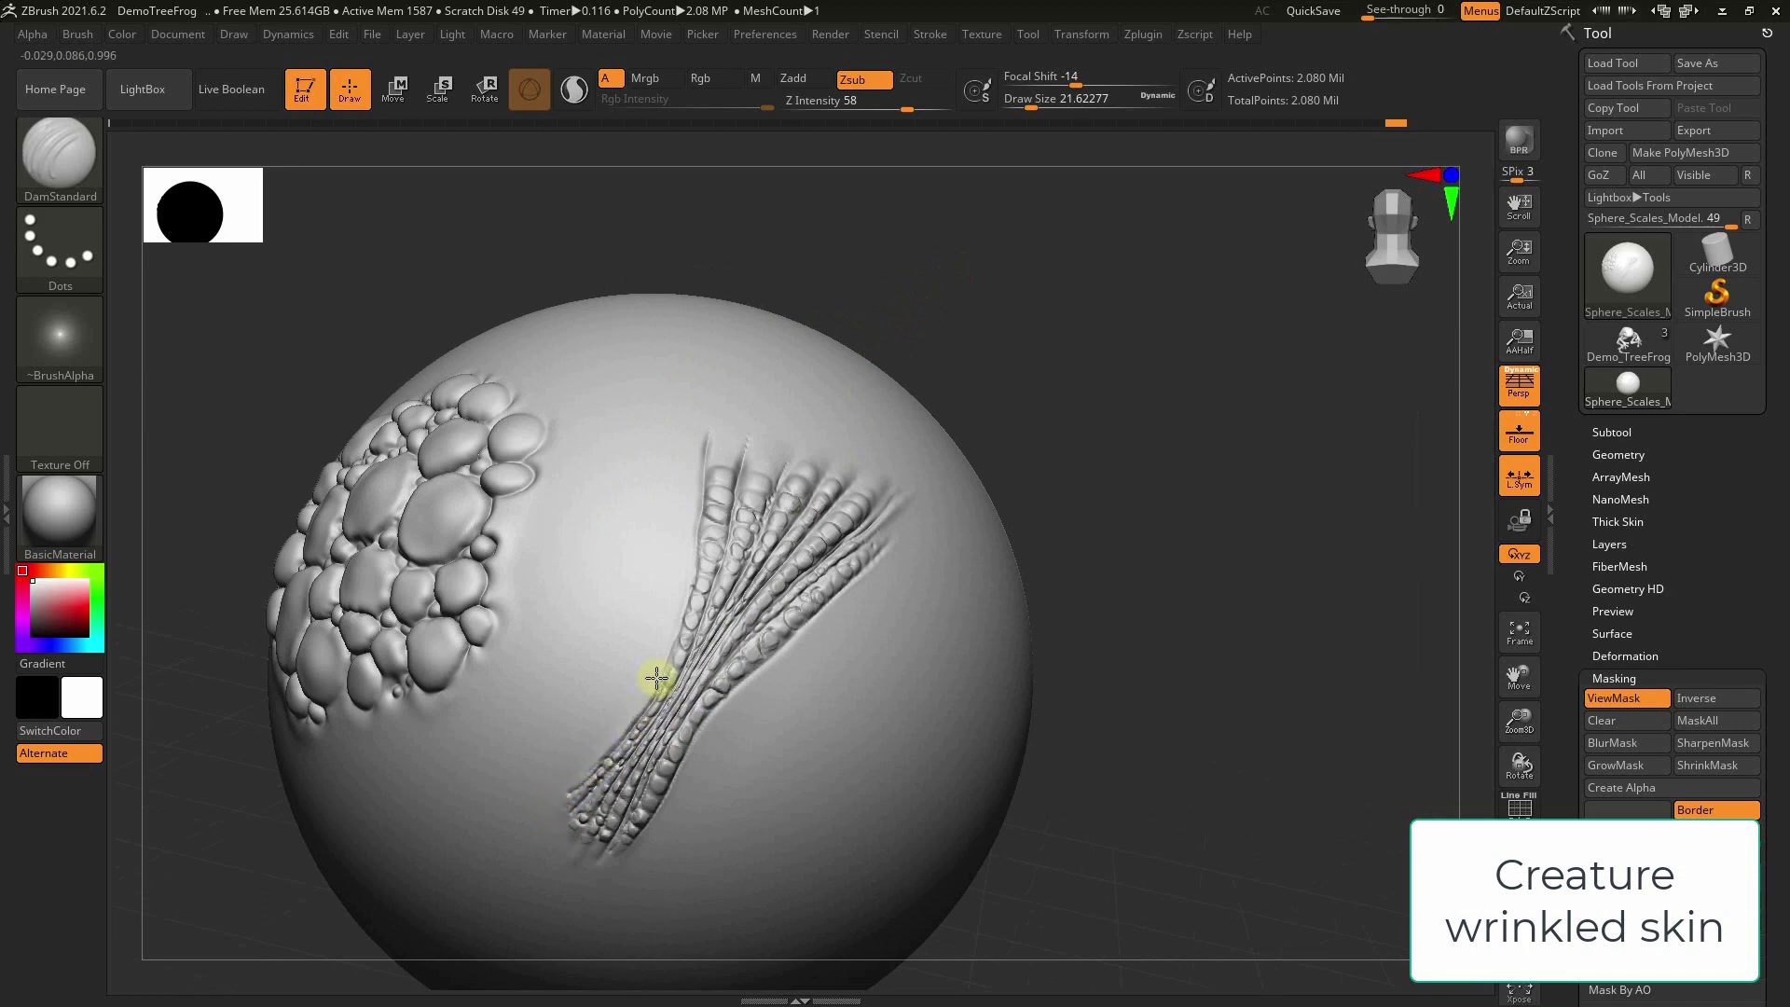
Cut creases along the strands' left and right sides and smooth the strands around them
{"action": "left_click_drag", "start_coordinate": [651, 839], "coordinate": [787, 640]}
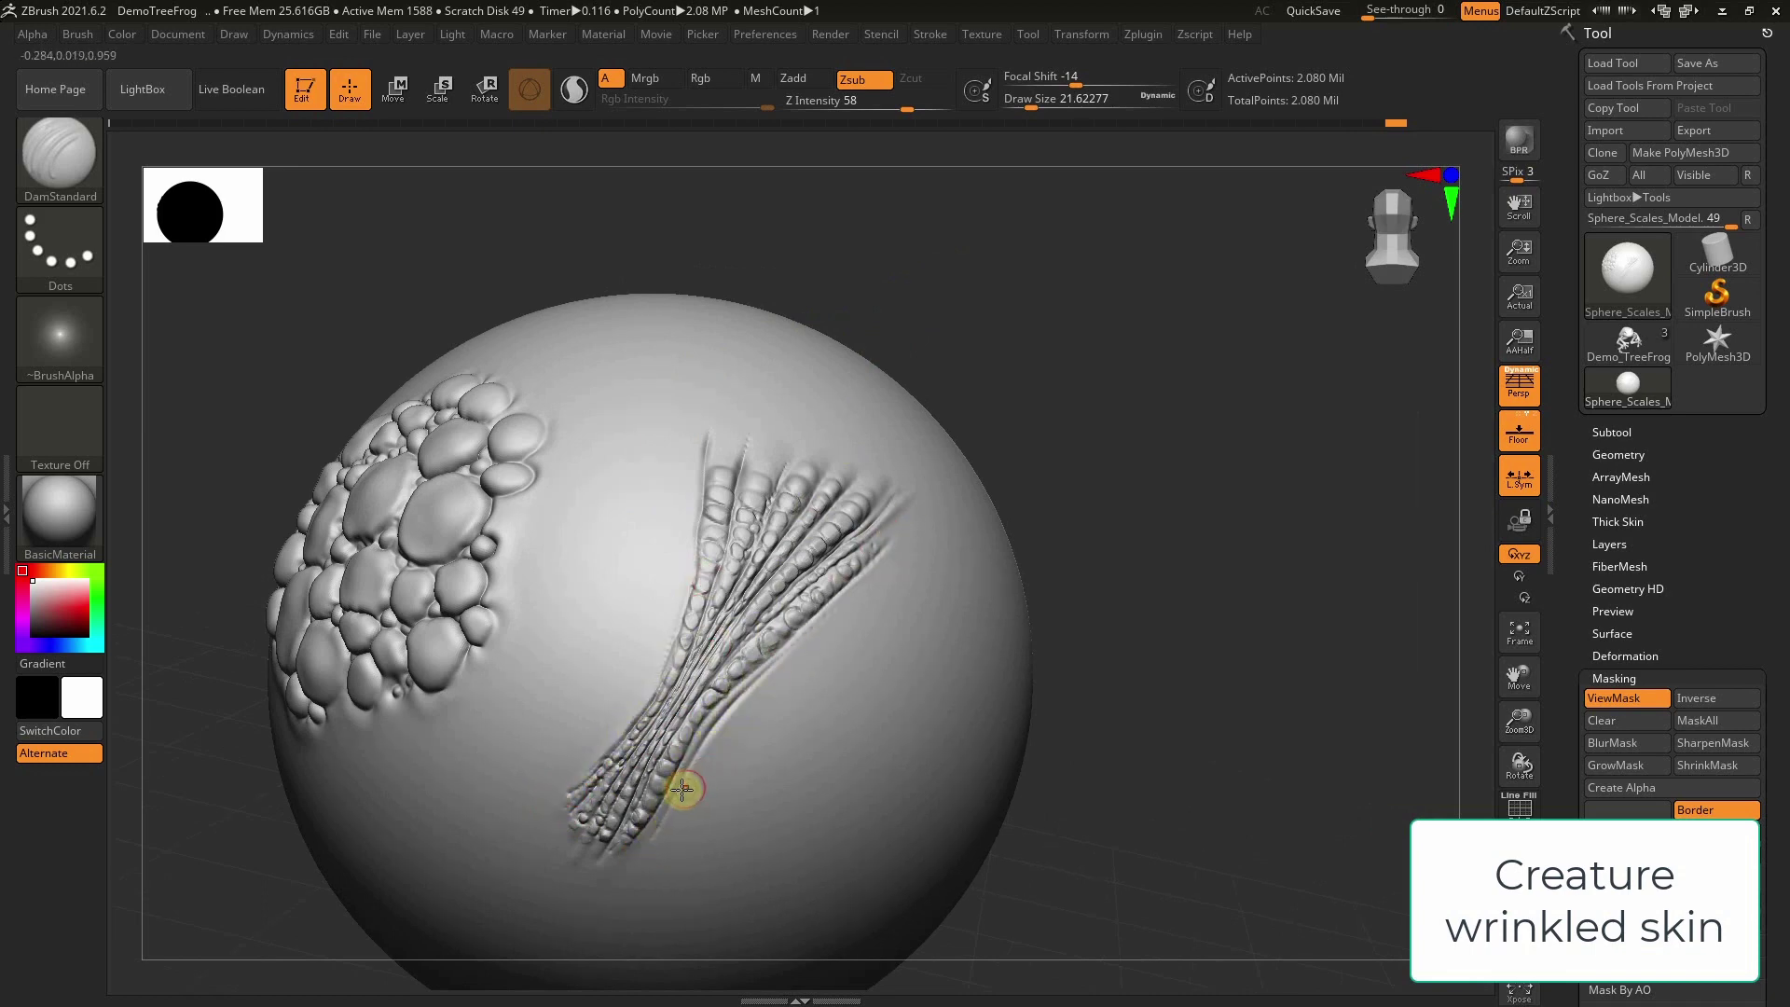
{"action": "mouse_move", "coordinate": [682, 789]}
{"action": "left_mouse_down"}
{"action": "mouse_move", "coordinate": [783, 679]}
{"action": "mouse_move", "coordinate": [853, 555]}
{"action": "left_mouse_up"}
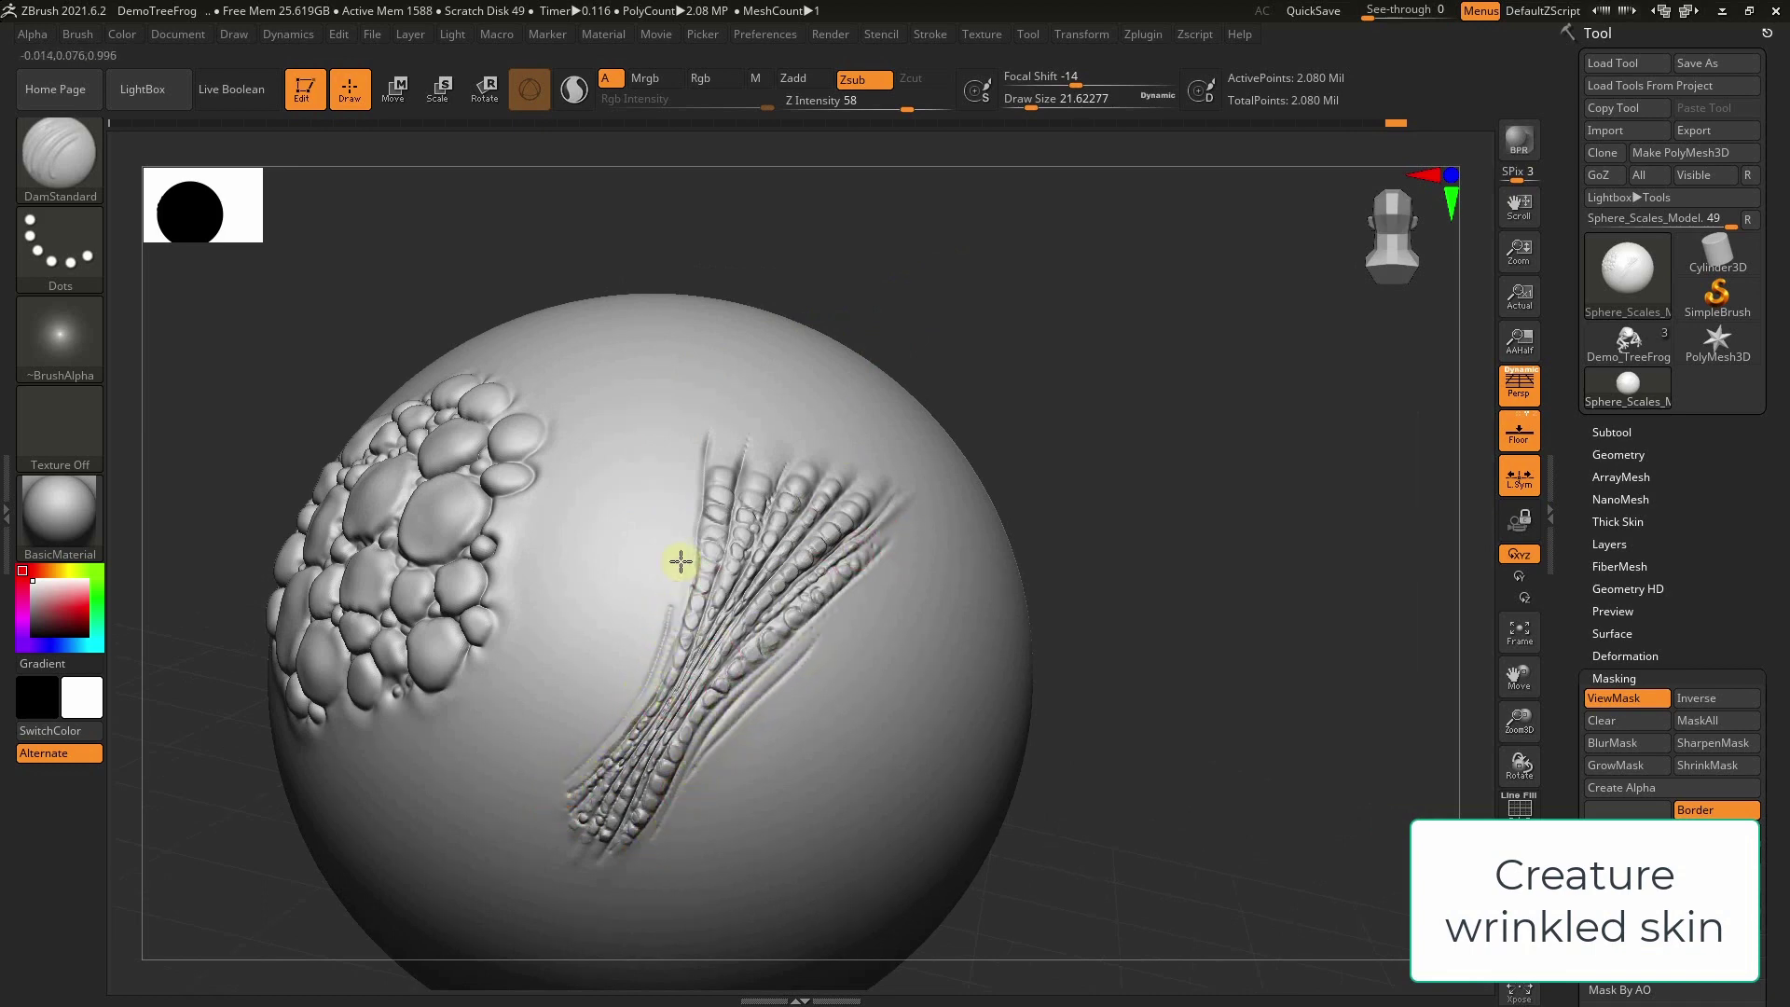
{"action": "left_click_drag", "start_coordinate": [681, 560], "coordinate": [648, 679]}
{"action": "left_click_drag", "start_coordinate": [678, 588], "coordinate": [679, 547], "text": "shift"}
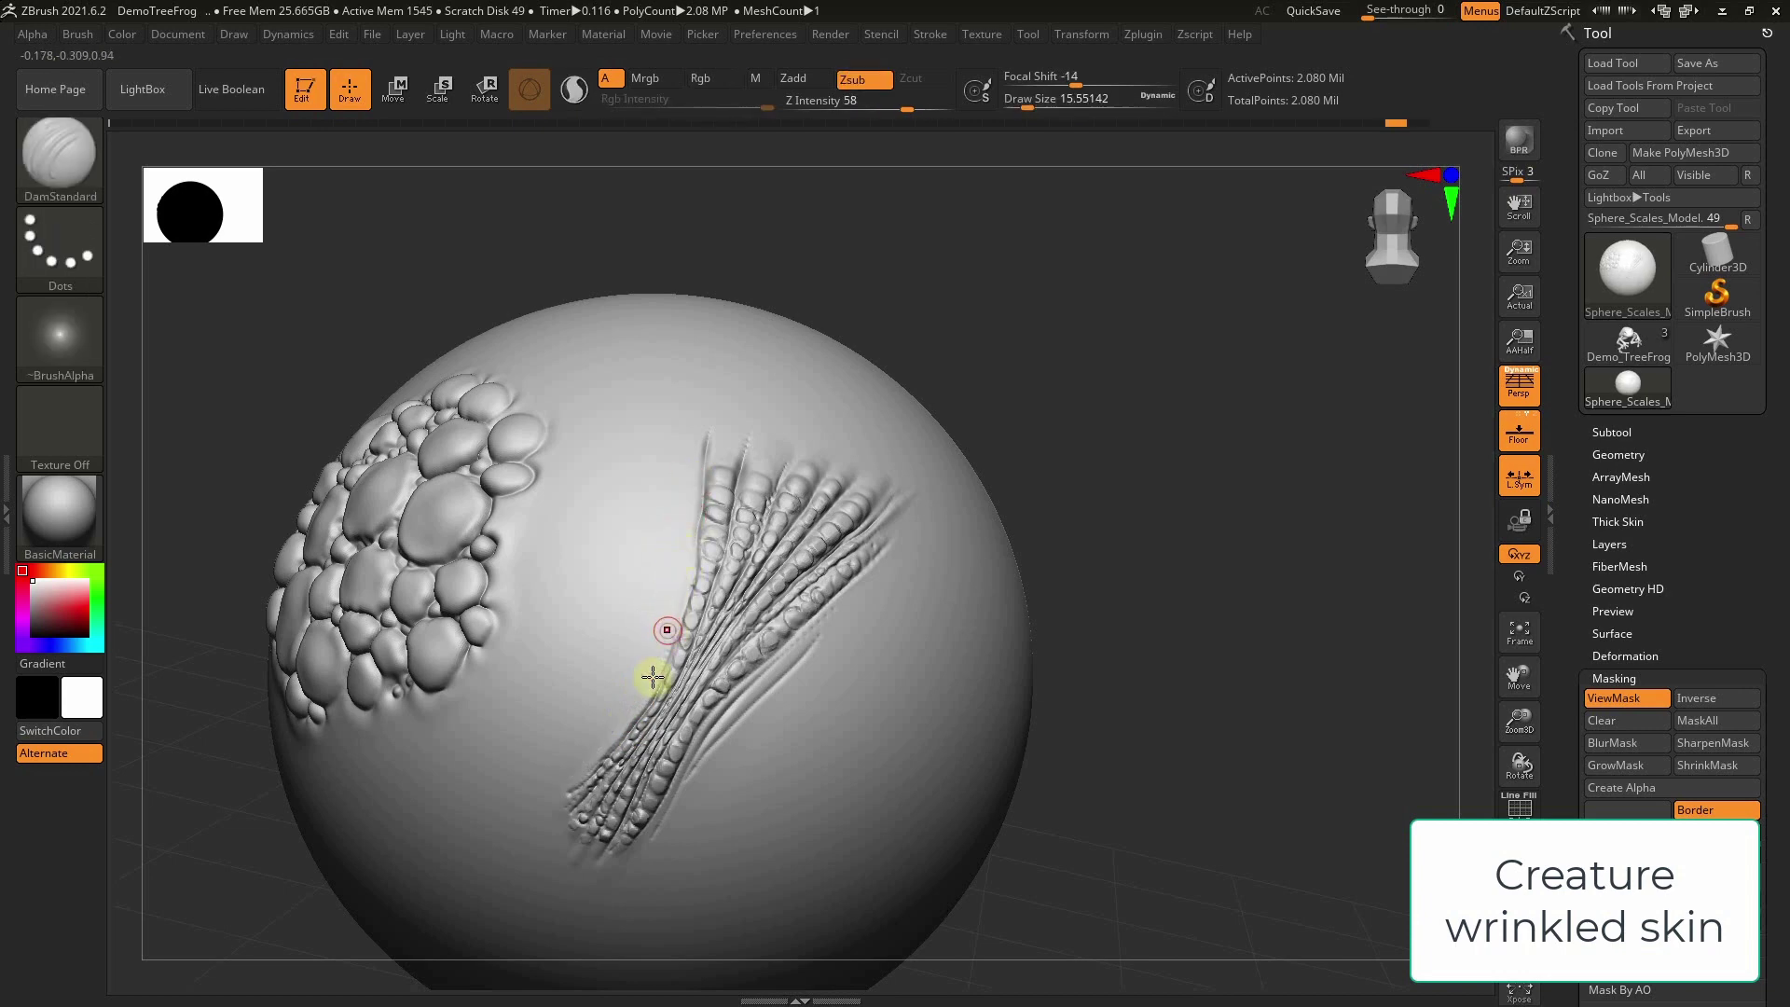
{"action": "left_click_drag", "start_coordinate": [652, 680], "coordinate": [641, 699]}
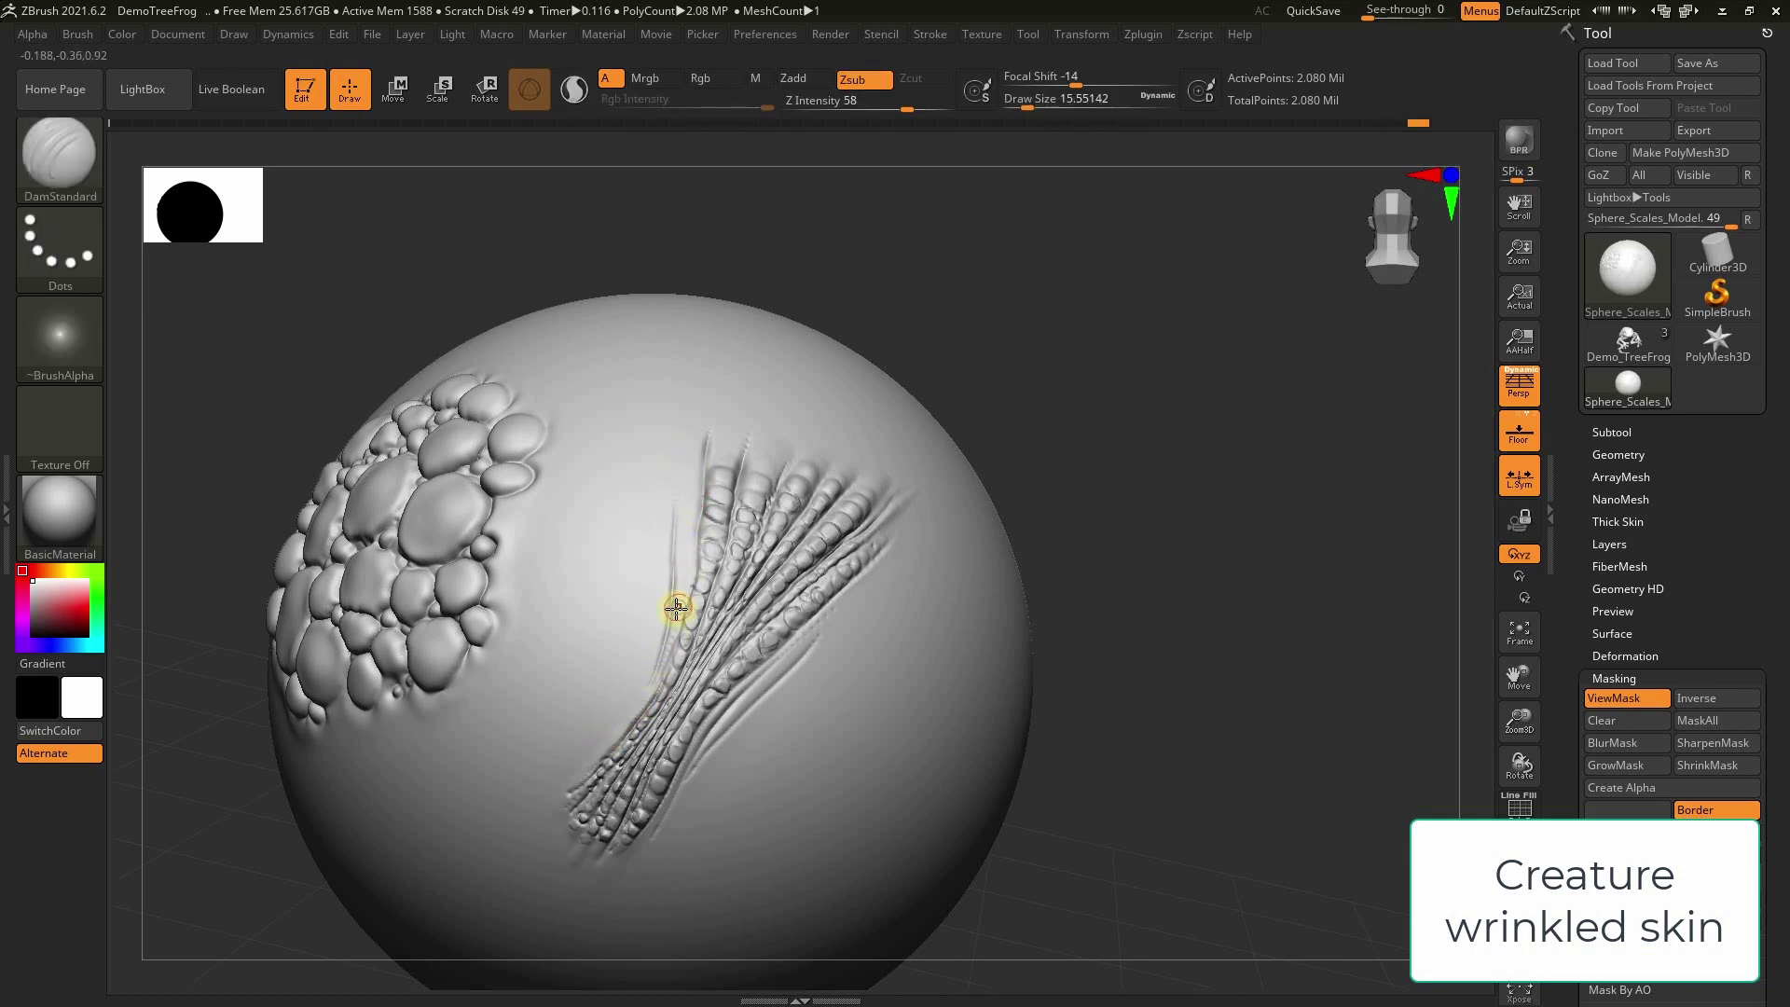
{"action": "left_click_drag", "start_coordinate": [959, 360], "coordinate": [674, 577]}
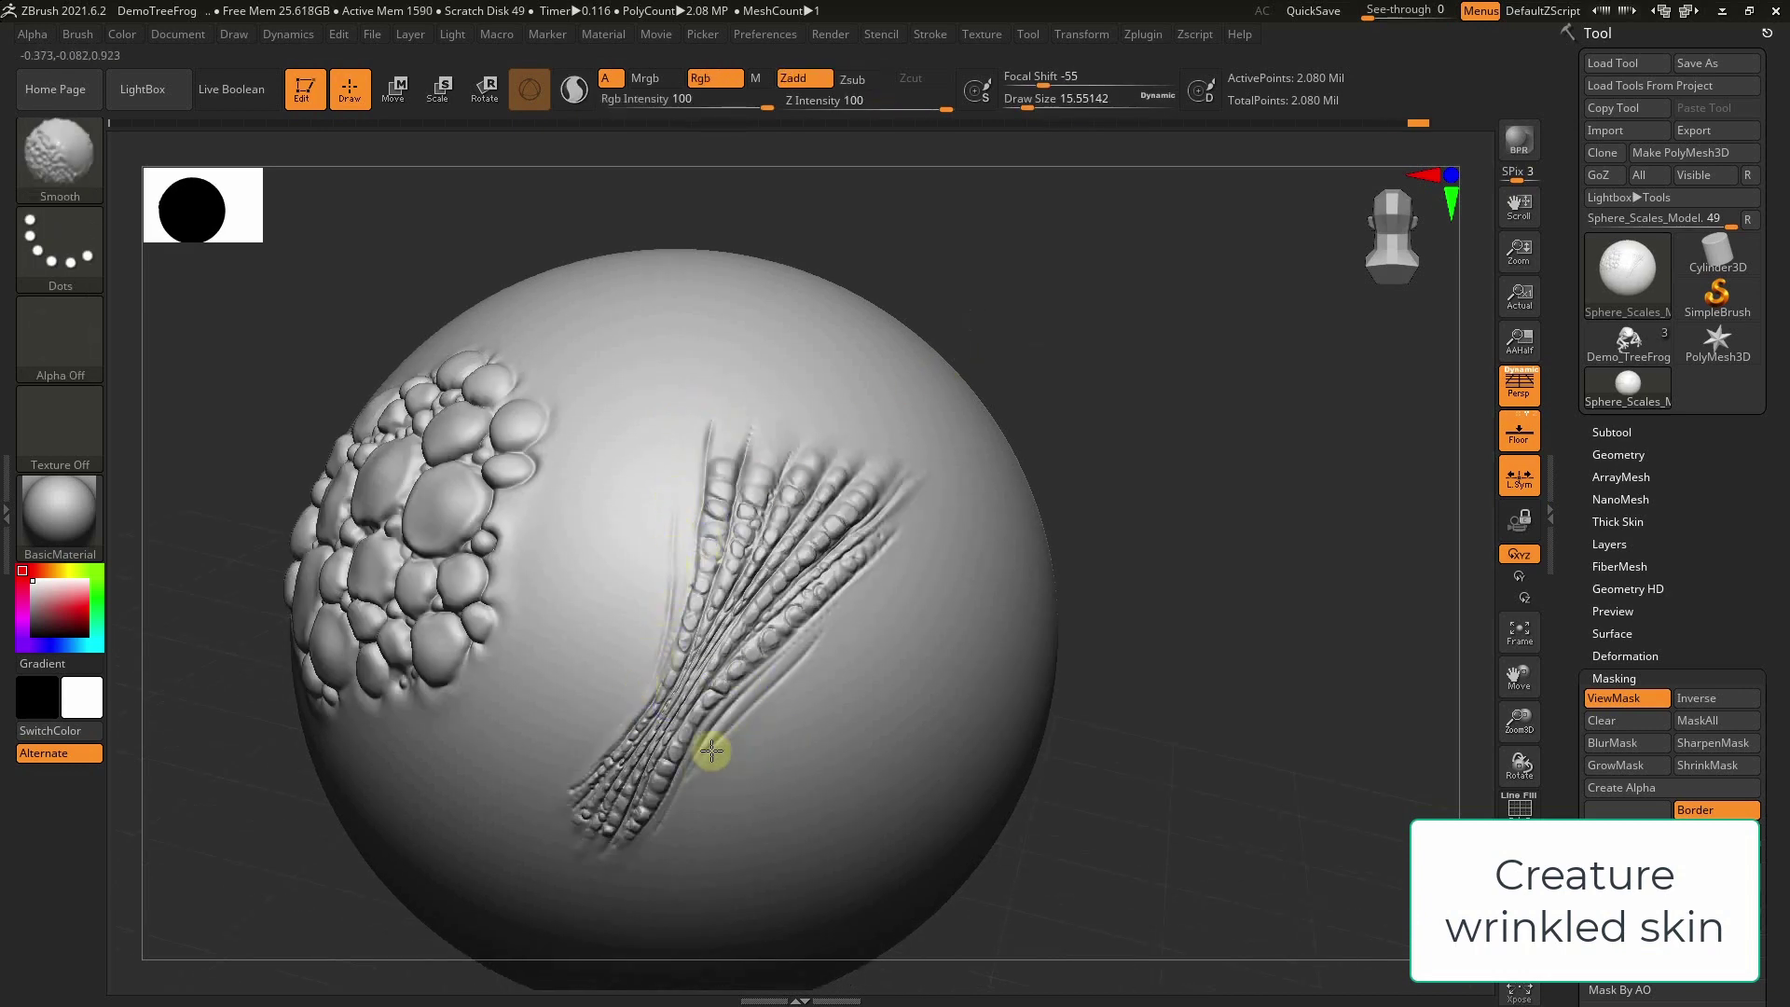
{"action": "left_click_drag", "start_coordinate": [744, 642], "coordinate": [743, 584]}
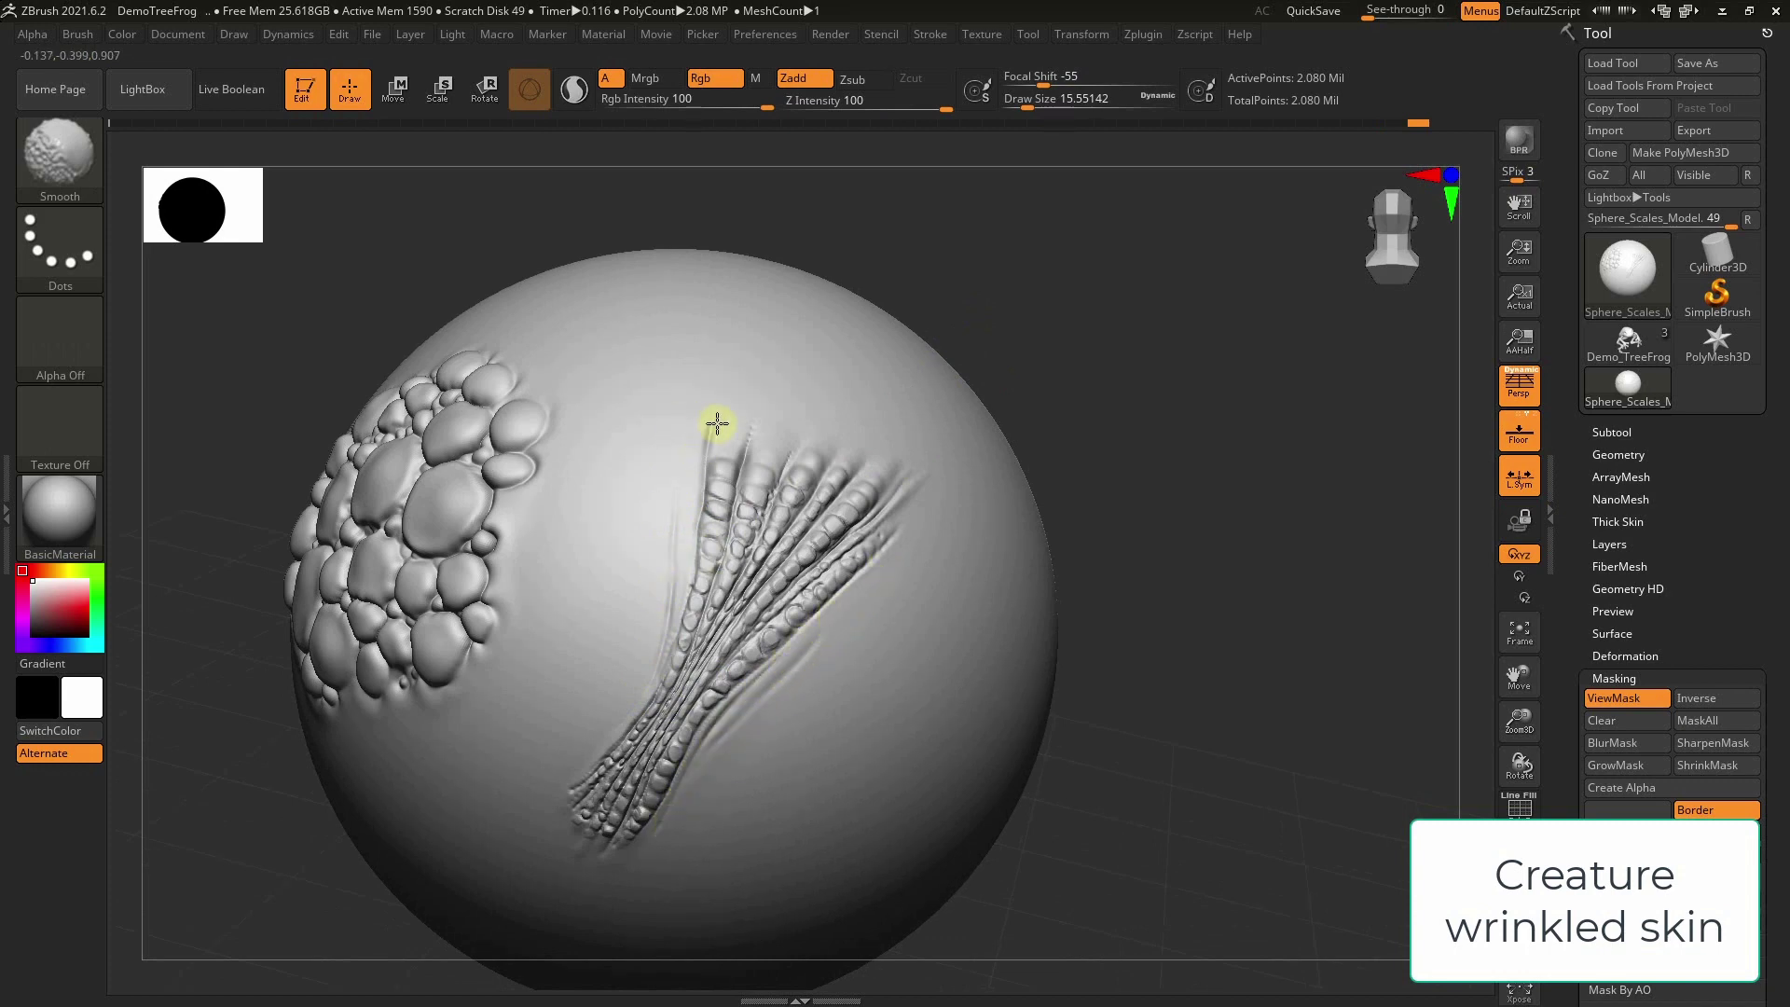
{"action": "left_click_drag", "start_coordinate": [1047, 348], "coordinate": [1059, 316]}
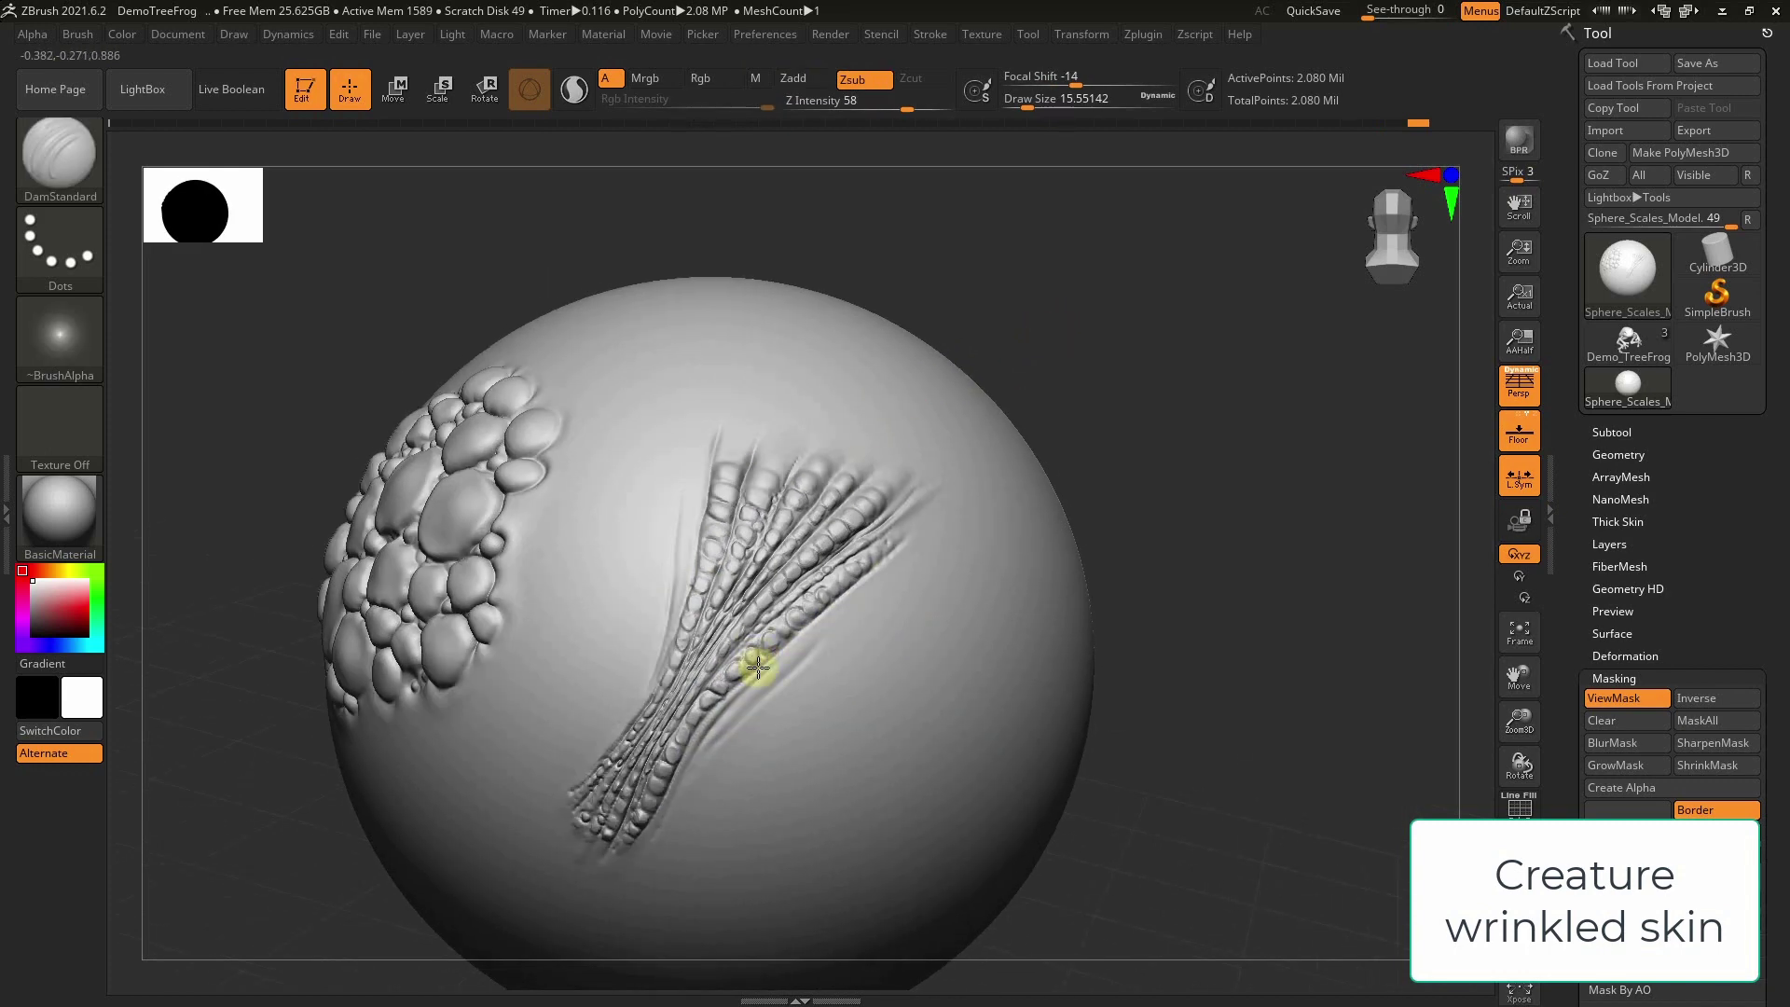
Inflate the lower wrinkle strands with the Inflat brush at Draw Size about 28.75
{"action": "key", "text": "b"}
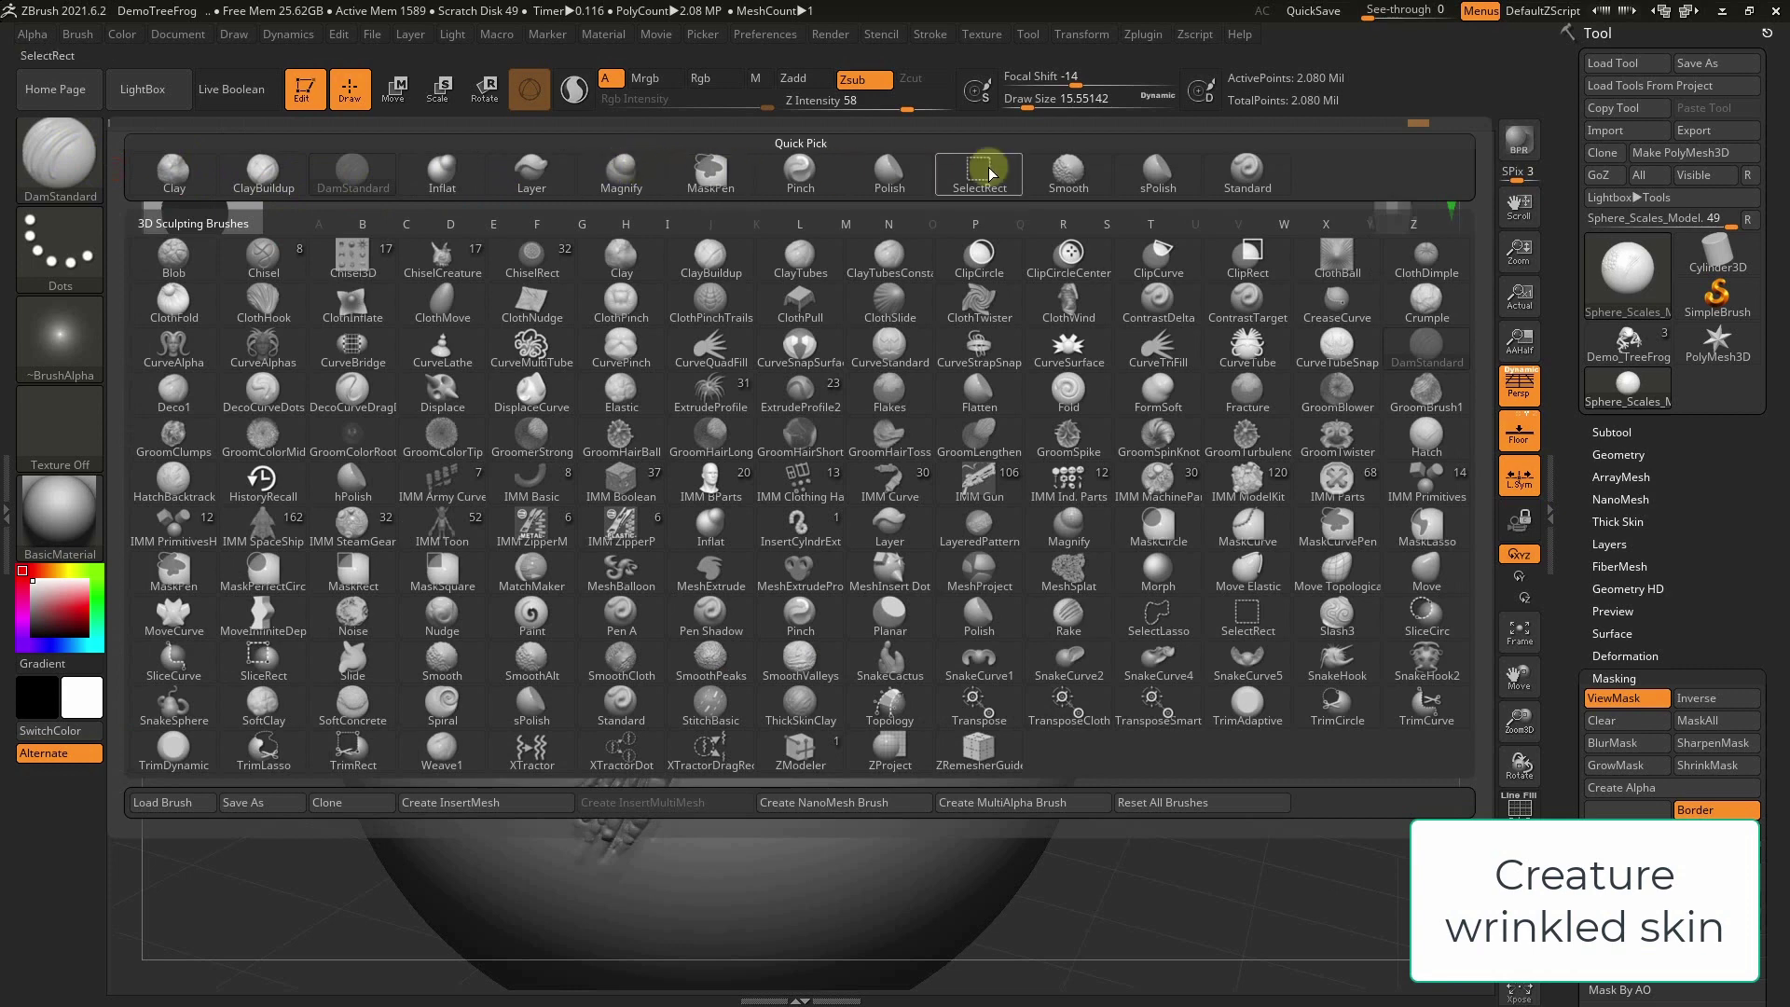
{"action": "left_click", "coordinate": [442, 175]}
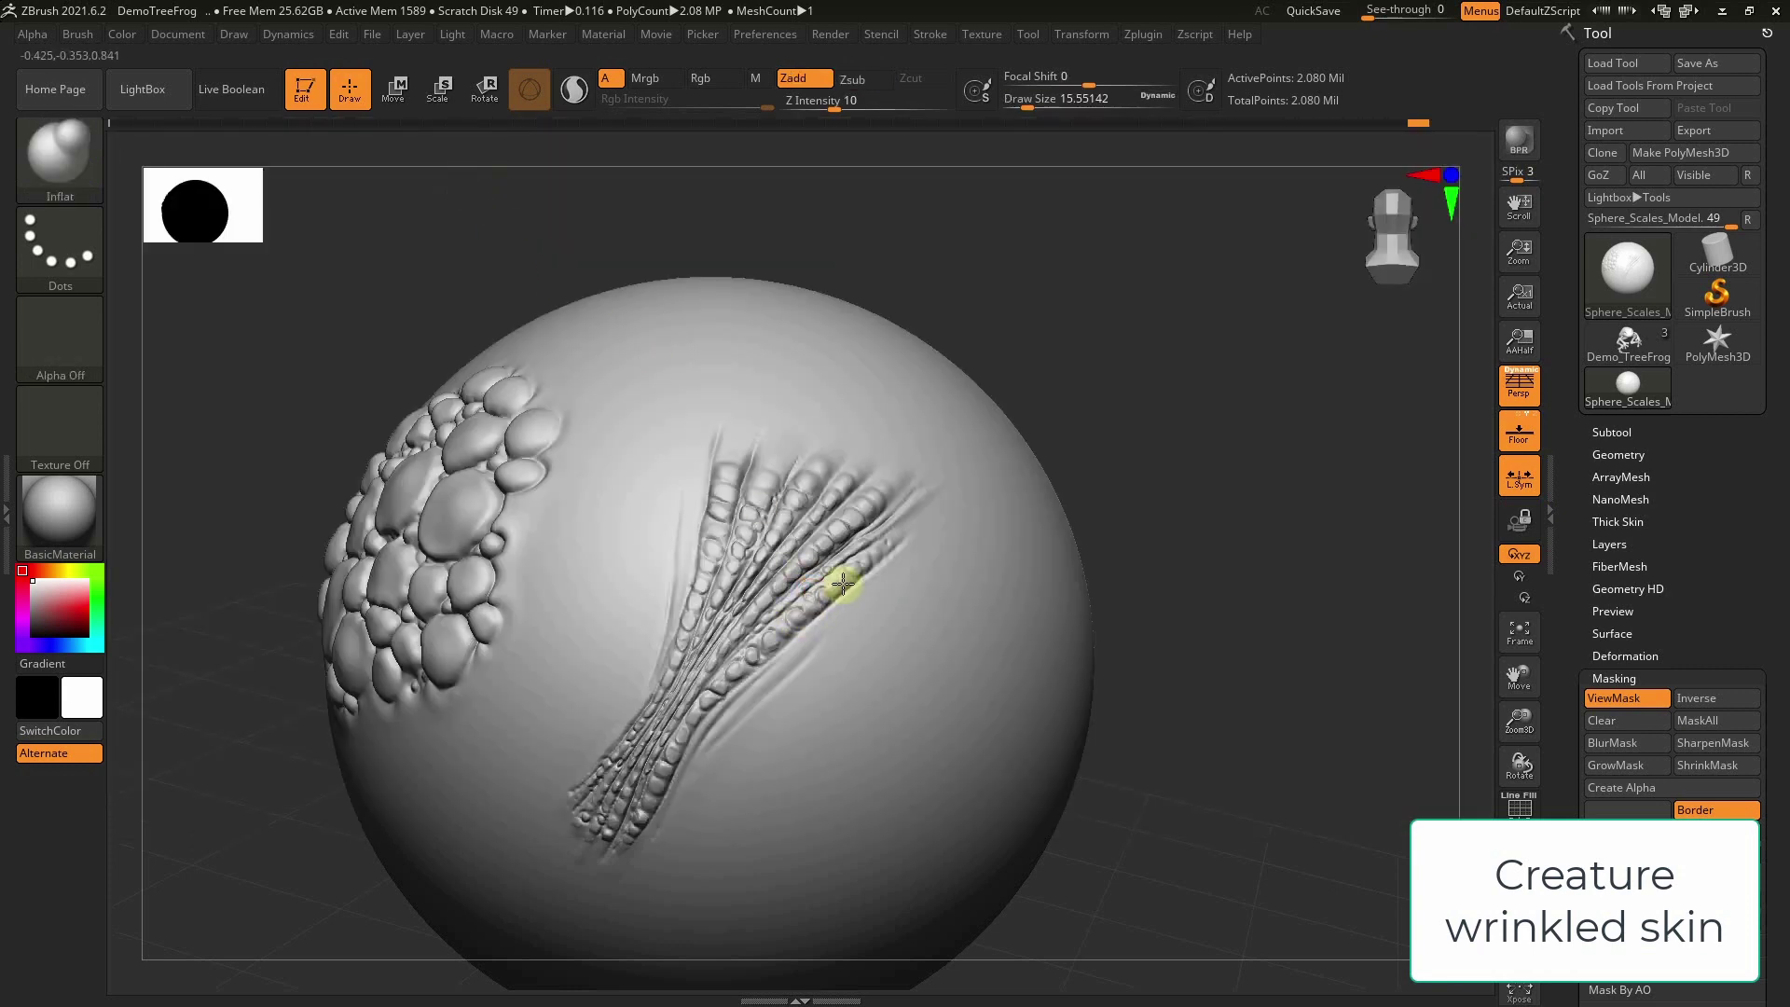
{"action": "key", "text": "s"}
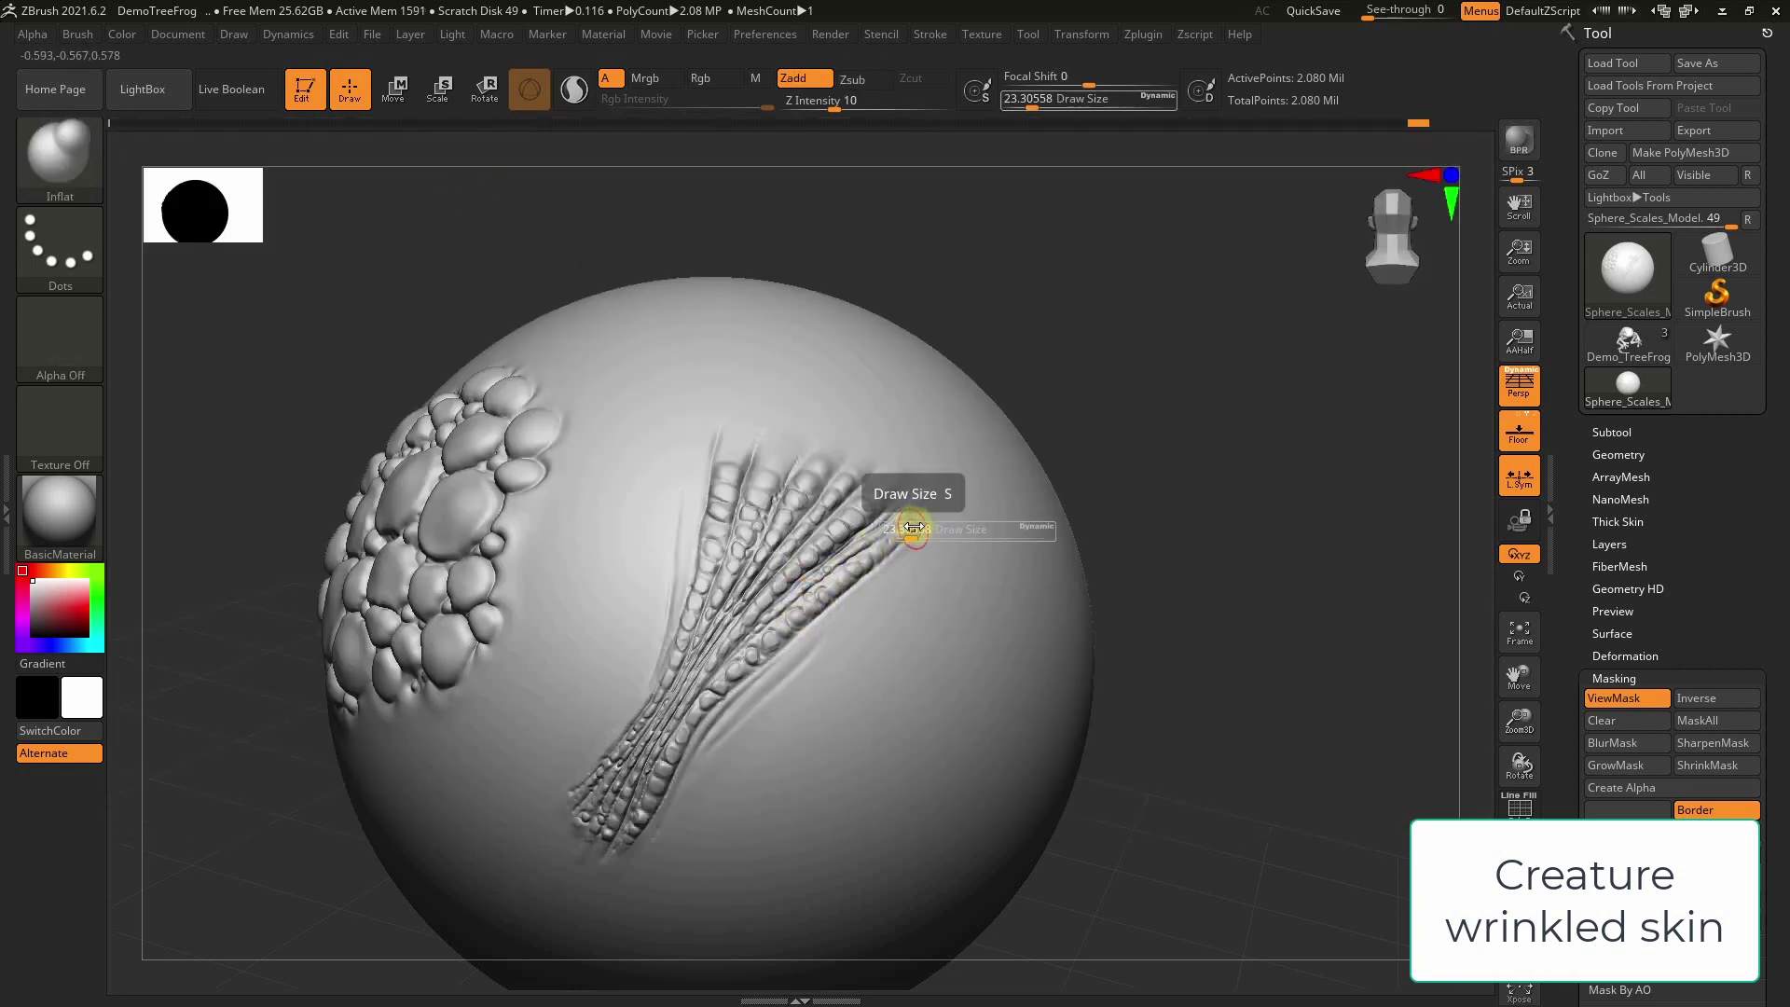
{"action": "mouse_move", "coordinate": [911, 523]}
{"action": "left_mouse_down"}
{"action": "mouse_move", "coordinate": [669, 673]}
{"action": "mouse_move", "coordinate": [760, 679]}
{"action": "mouse_move", "coordinate": [644, 797]}
{"action": "mouse_move", "coordinate": [589, 815]}
{"action": "mouse_move", "coordinate": [824, 453]}
{"action": "left_mouse_up"}
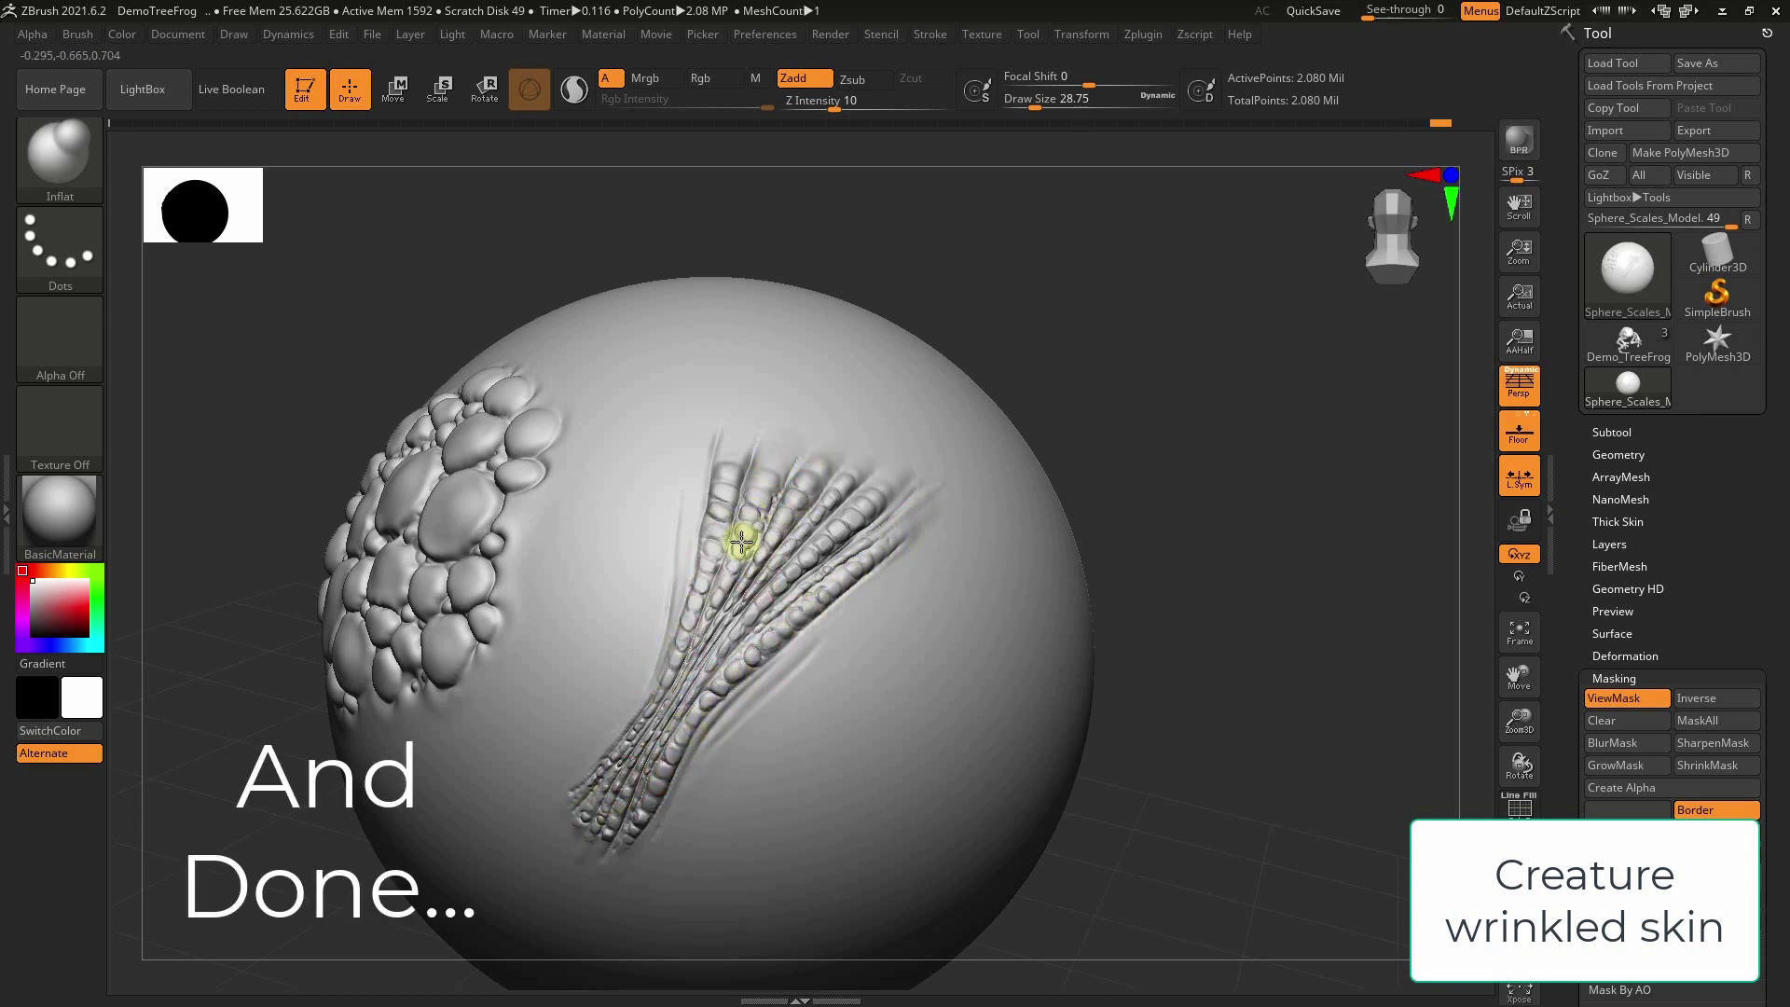
{"action": "mouse_move", "coordinate": [1079, 388]}
{"action": "left_mouse_down"}
{"action": "mouse_move", "coordinate": [1108, 368]}
{"action": "mouse_move", "coordinate": [1072, 403]}
{"action": "left_mouse_up"}
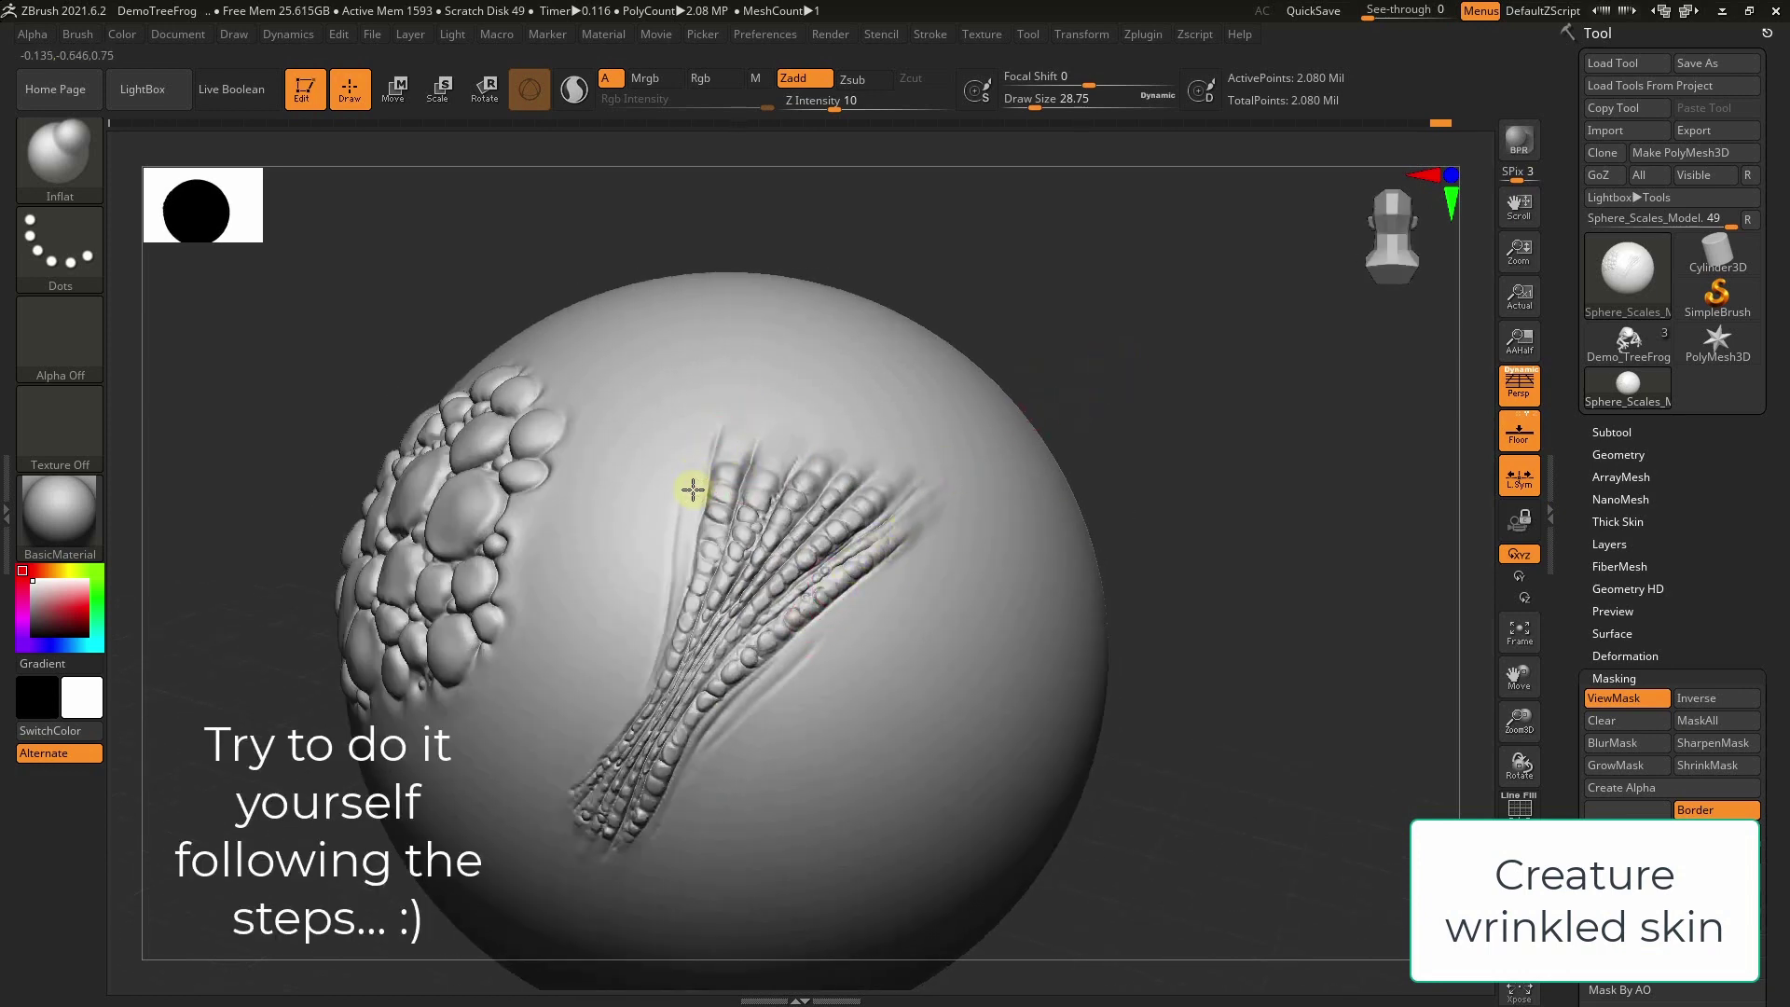
{"action": "mouse_move", "coordinate": [747, 688]}
{"action": "left_mouse_down"}
{"action": "mouse_move", "coordinate": [828, 627]}
{"action": "mouse_move", "coordinate": [740, 712]}
{"action": "left_mouse_up"}
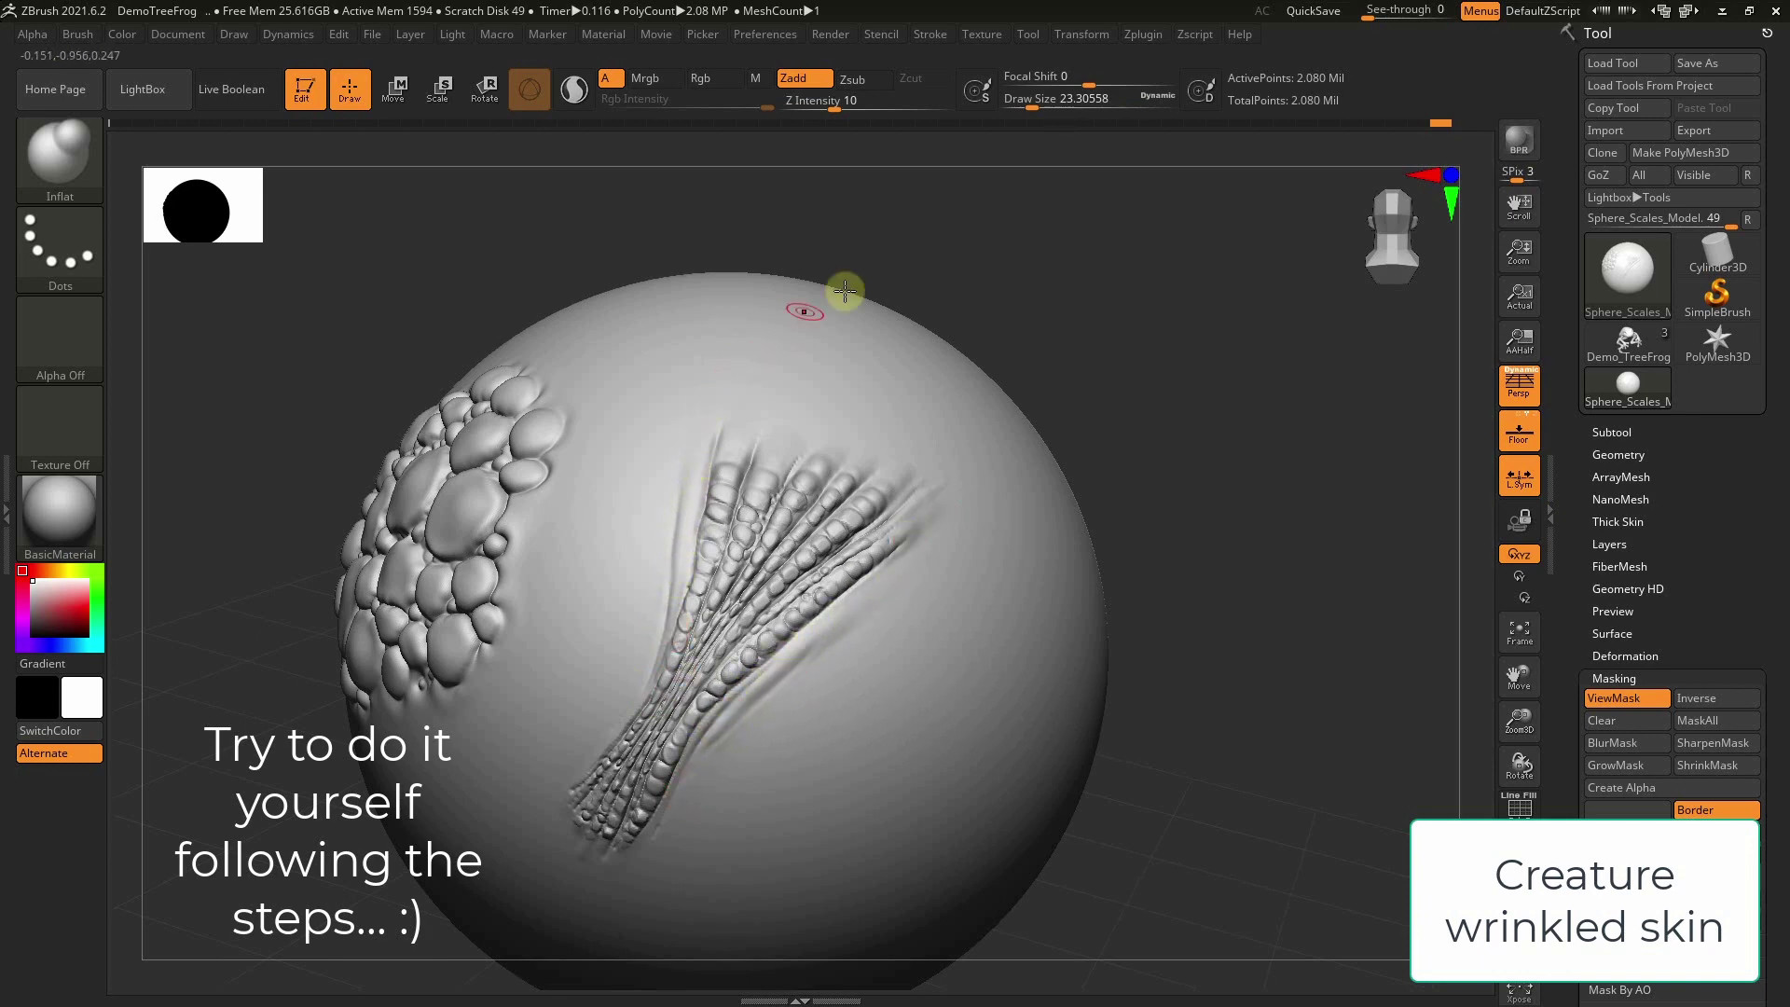
{"action": "mouse_move", "coordinate": [848, 291]}
{"action": "left_mouse_down"}
{"action": "mouse_move", "coordinate": [1004, 273]}
{"action": "mouse_move", "coordinate": [1248, 499]}
{"action": "left_mouse_up"}
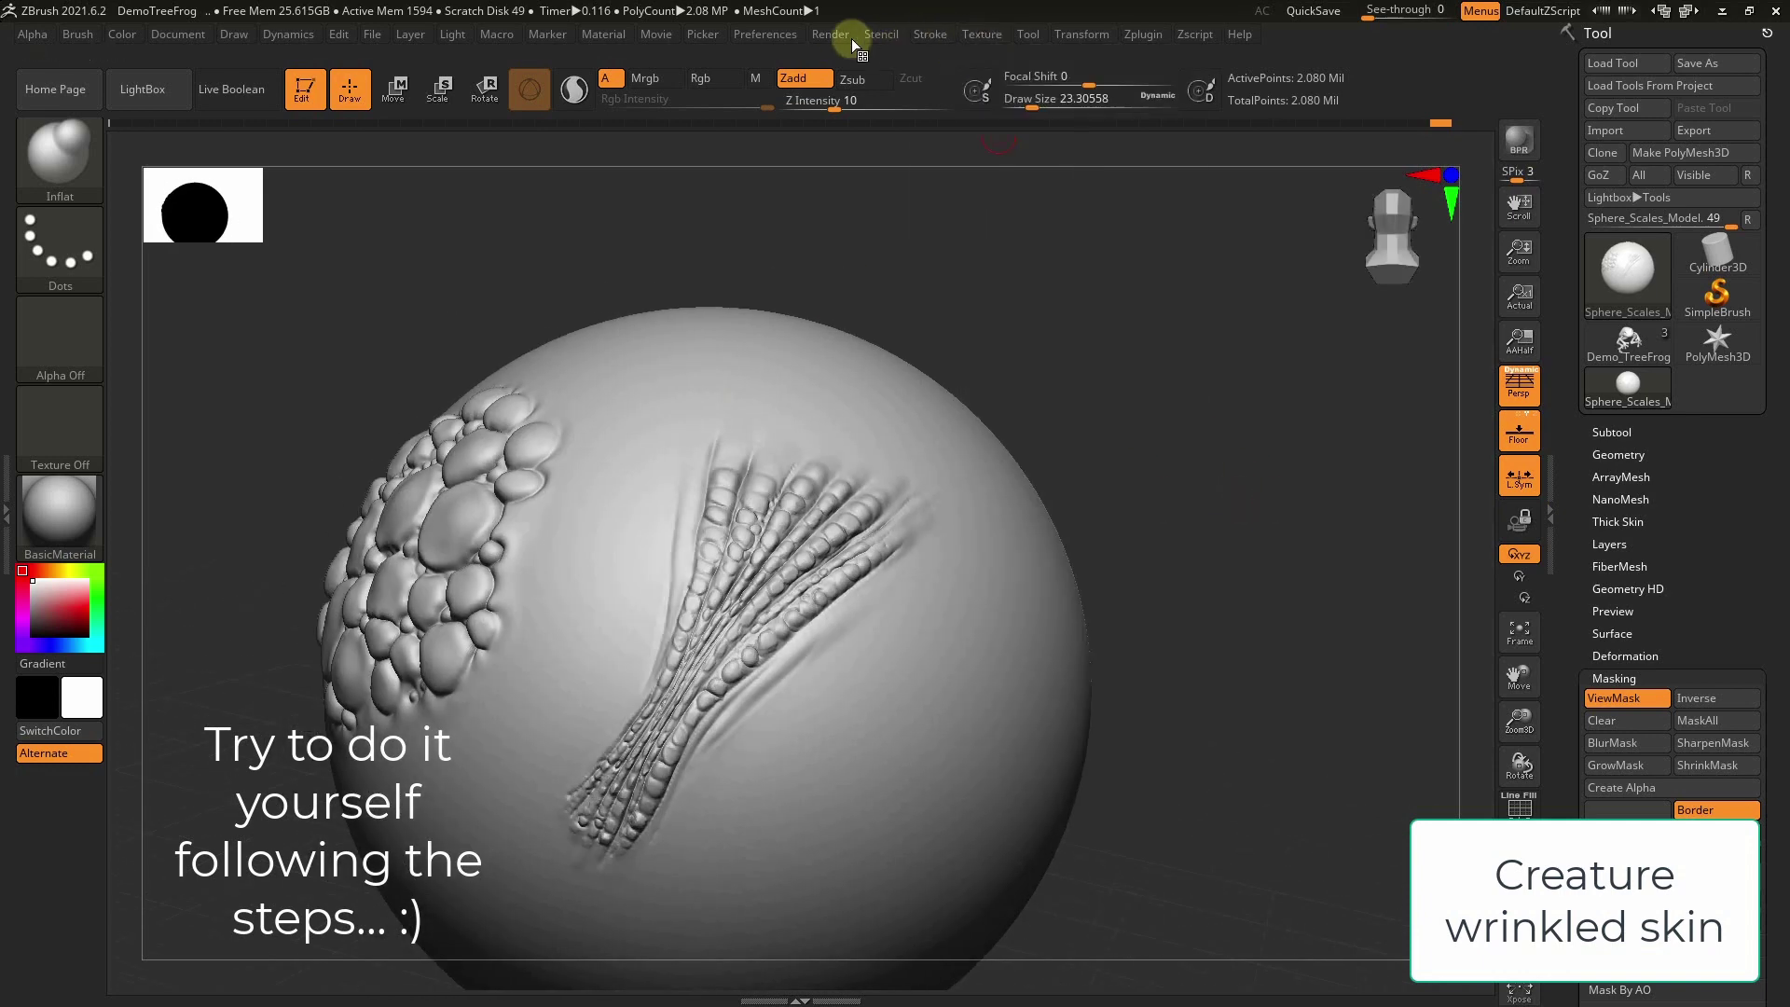
Turn on Occlusion in Render > Preview AO
{"action": "left_click", "coordinate": [831, 34]}
{"action": "left_click", "coordinate": [880, 591]}
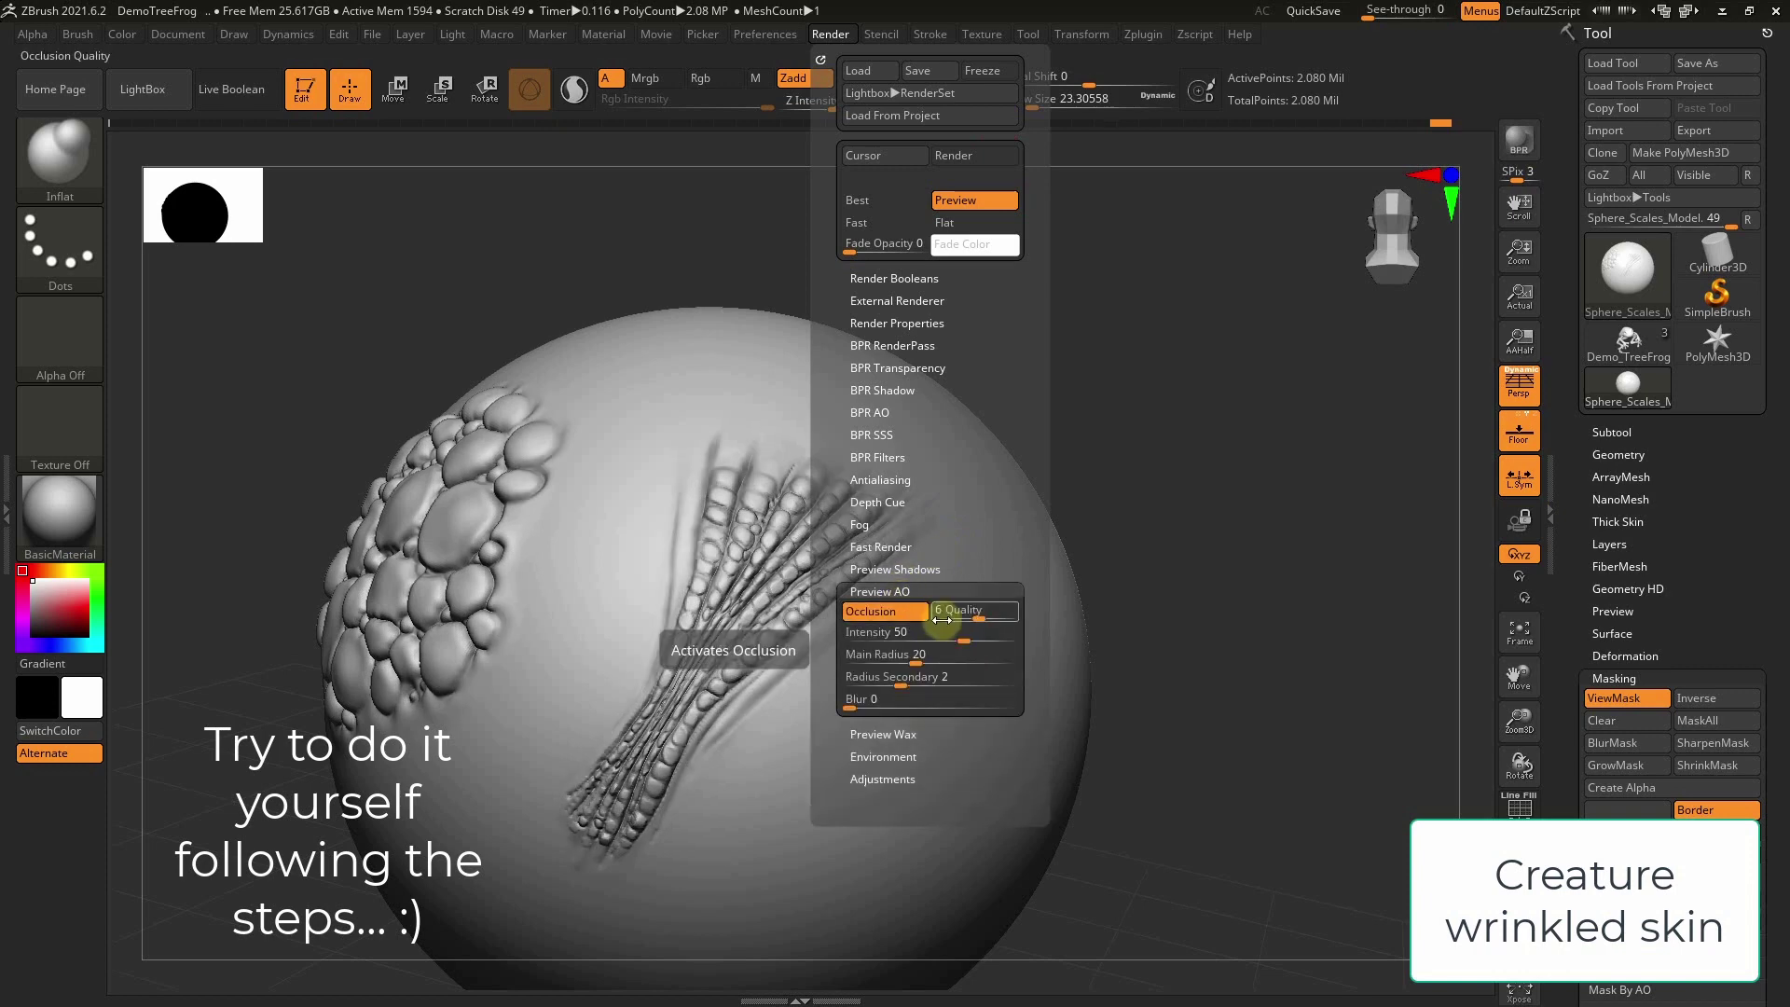
{"action": "left_click_drag", "start_coordinate": [1190, 507], "coordinate": [1177, 454]}
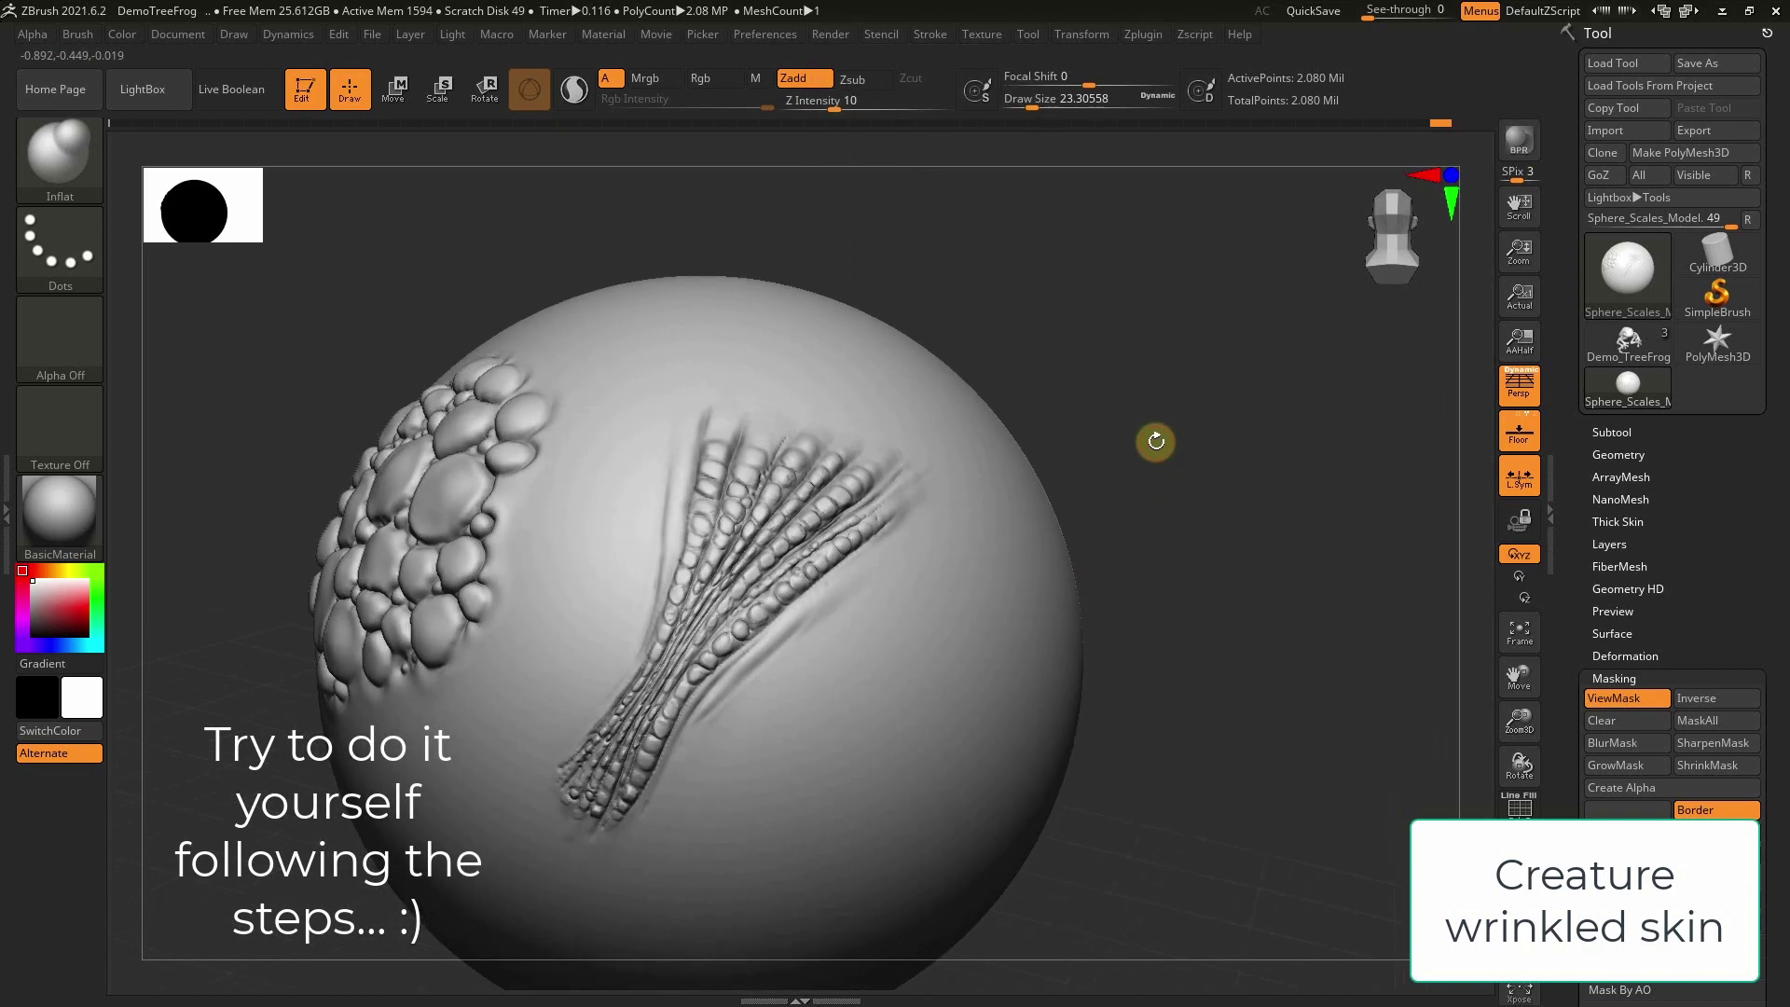